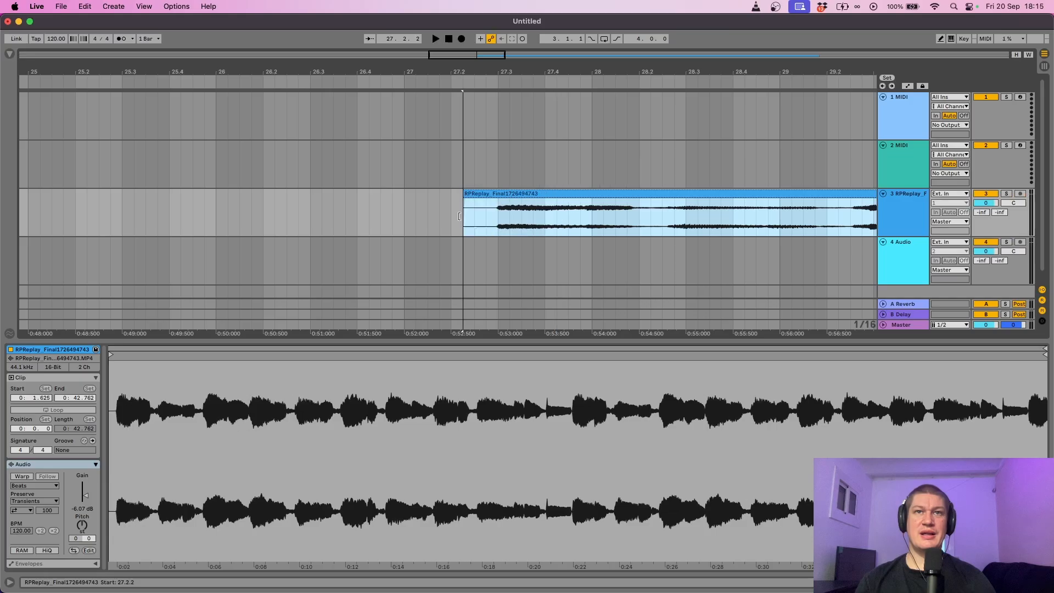
- Trim the start of the RPReplay audio clip to 27.2.4 and play it back
left_click_drag(464, 223, 486, 223)
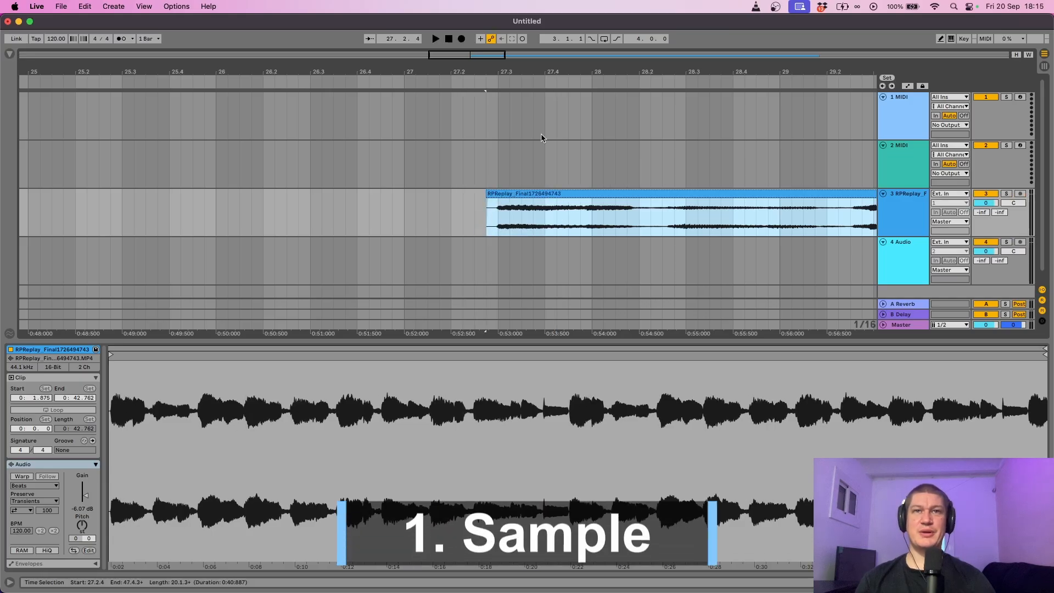
key("space")
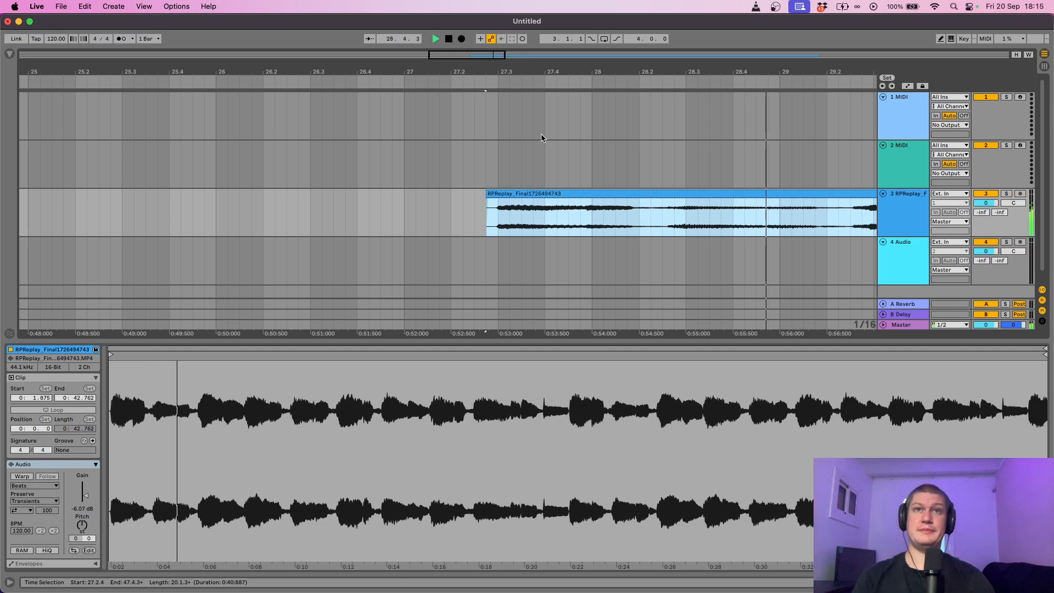
left_click_drag(548, 67, 49, 46)
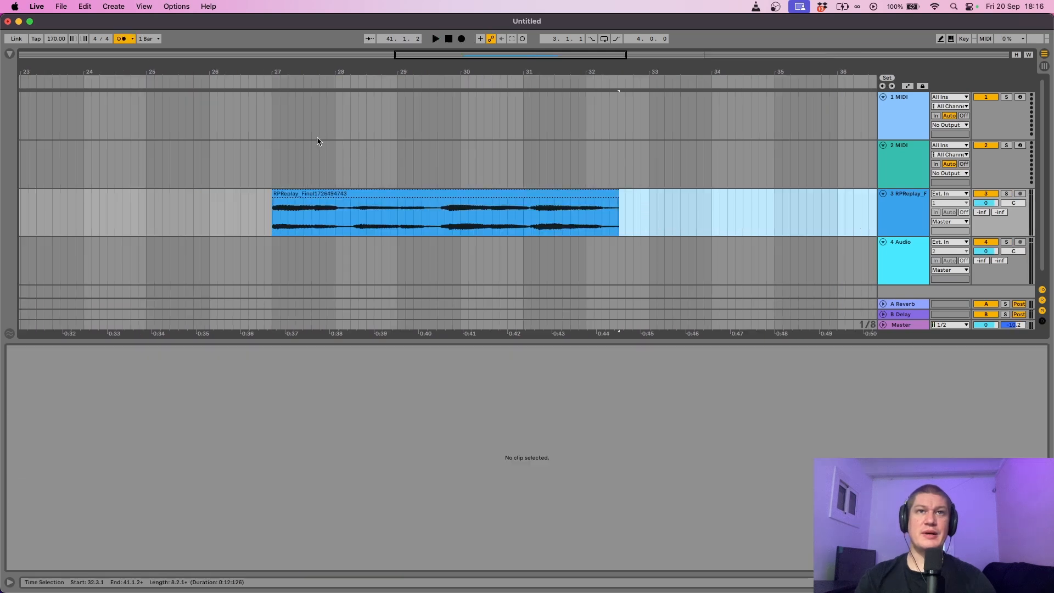
- Enable warping on the RPReplay sample clip and move its end warp marker to bar 5
left_click(524, 150)
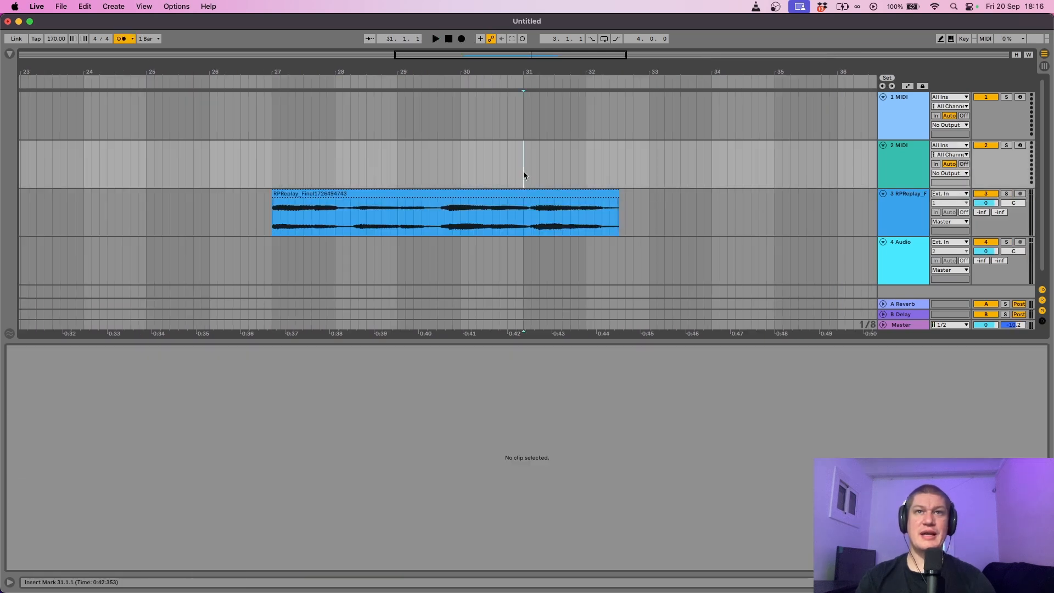
left_click(524, 192)
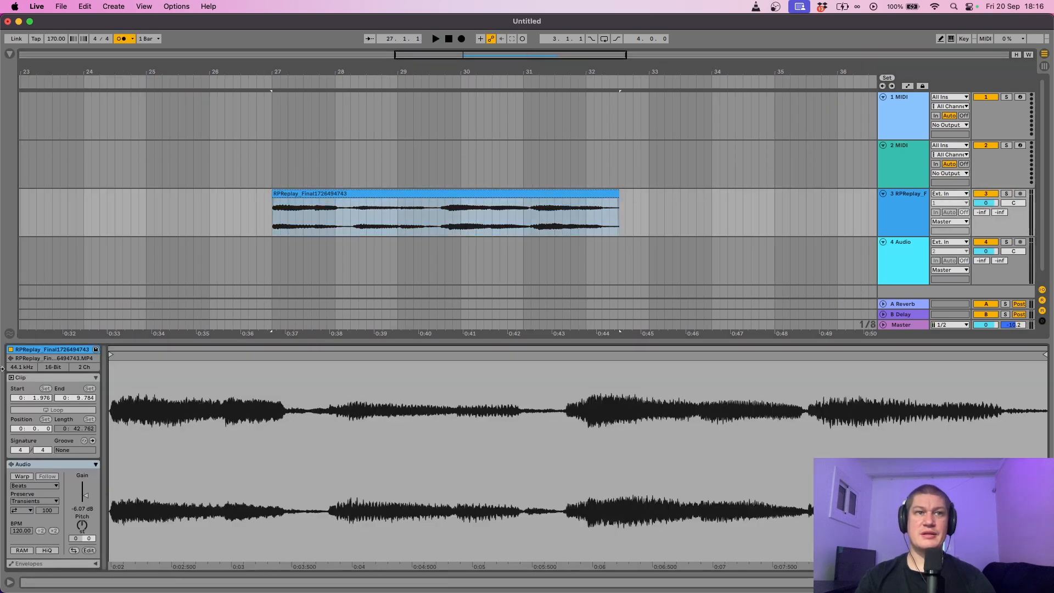
left_click(21, 475)
mouse_move(1044, 371)
left_mouse_down()
mouse_move(516, 370)
mouse_move(539, 369)
left_mouse_up()
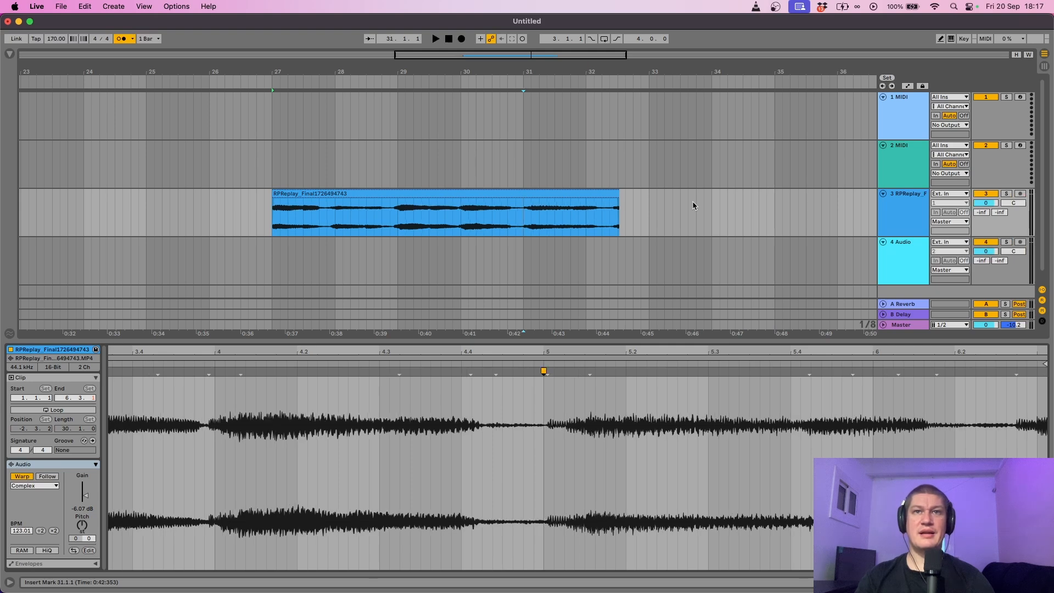
- Shorten the sample clip to end at bar 31 and loop its four bars in the arrangement
left_click_drag(619, 213, 523, 213)
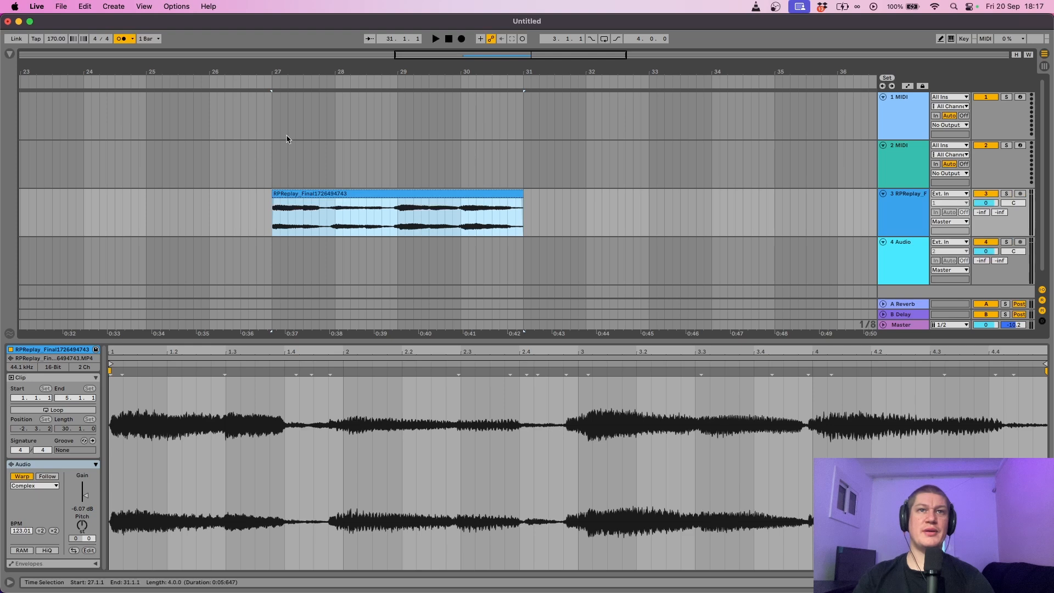
left_click(358, 193)
key("super+l")
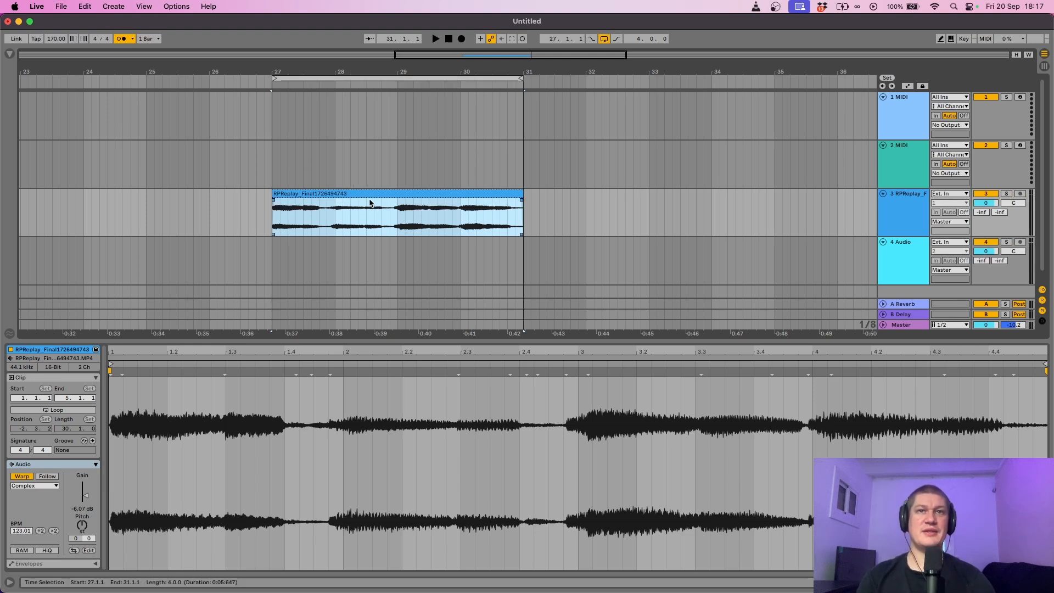
- Play back the looped sample and turn the metronome off
key("space")
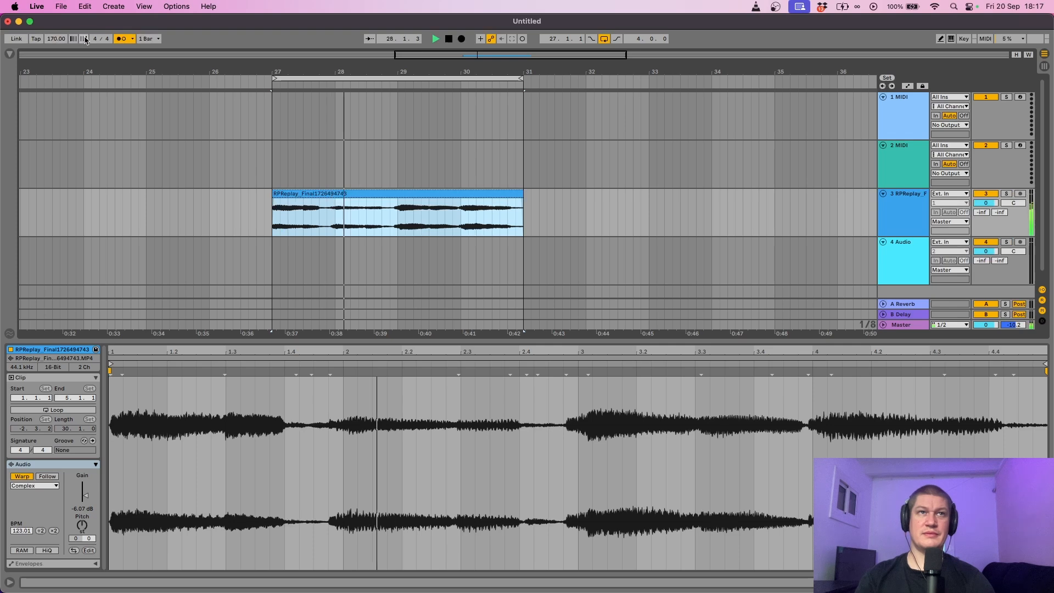
key("space")
left_click(122, 40)
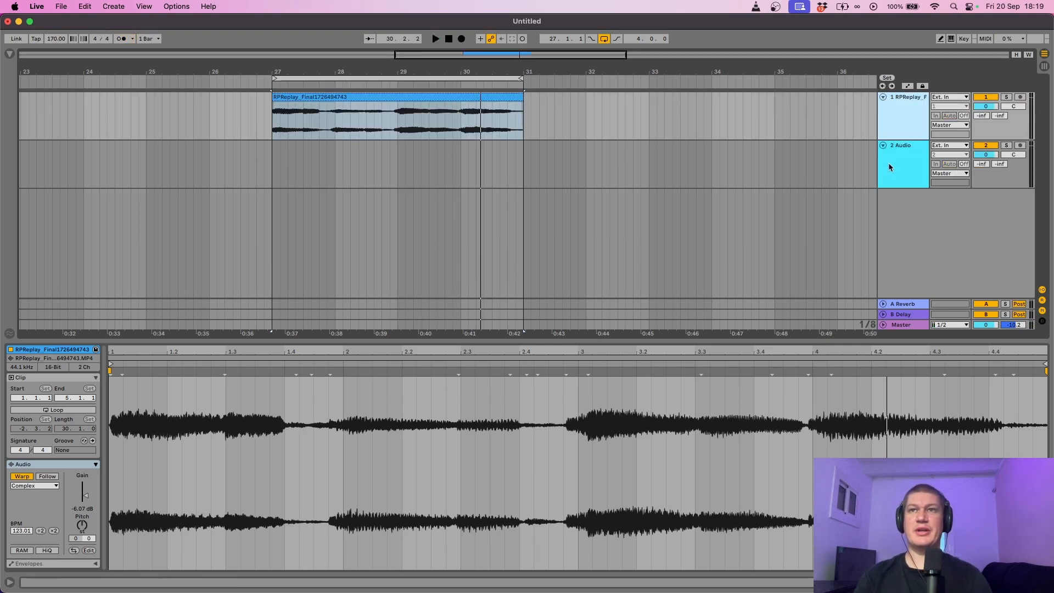
- Delete the empty audio track and convert the sample clip's harmony to a new MIDI track
left_click(893, 160)
key("Delete")
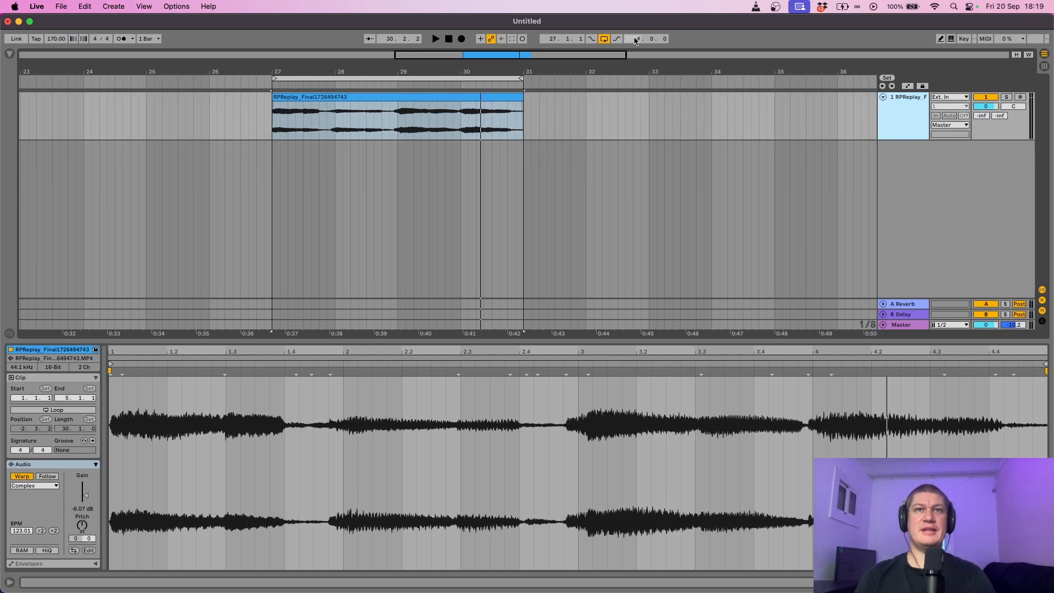
left_click(402, 94)
right_click(403, 94)
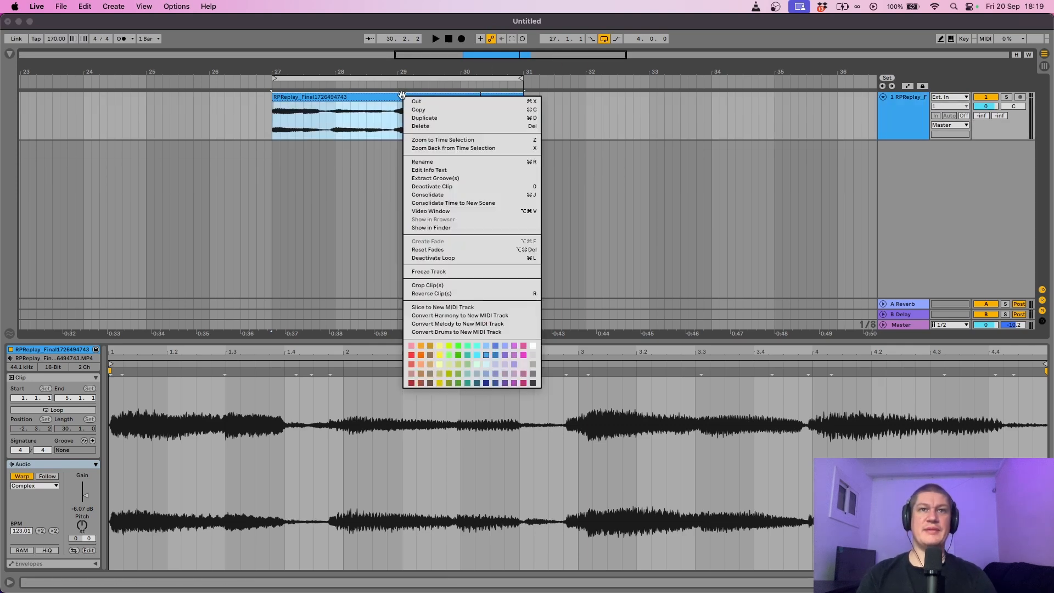
left_click(469, 317)
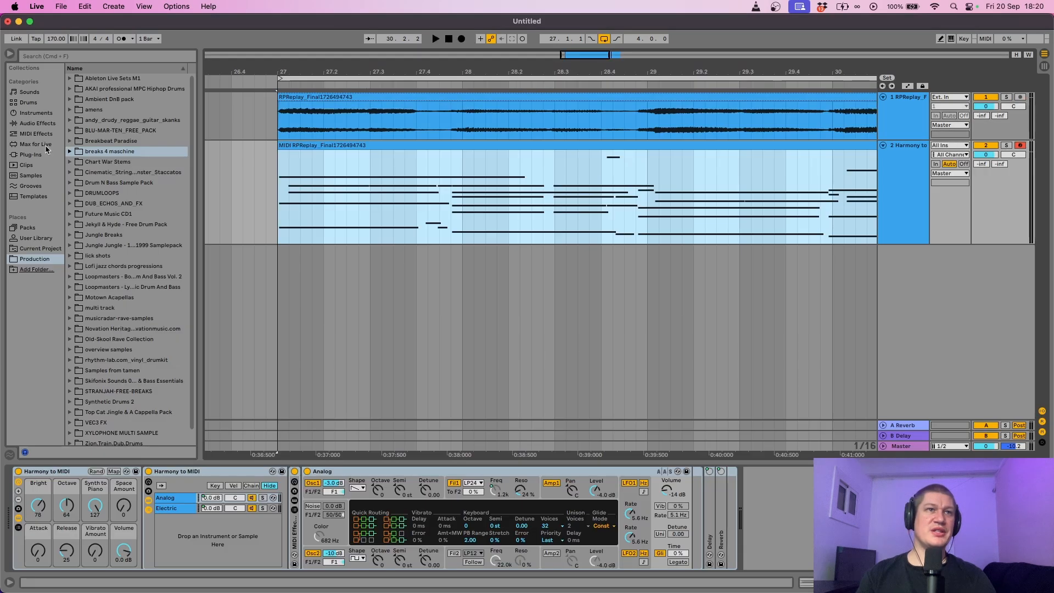
- Load the Native Instruments Kontakt 7 AUv2 plug-in onto the harmony MIDI track in place of the default instrument
left_click(37, 155)
left_click(68, 99)
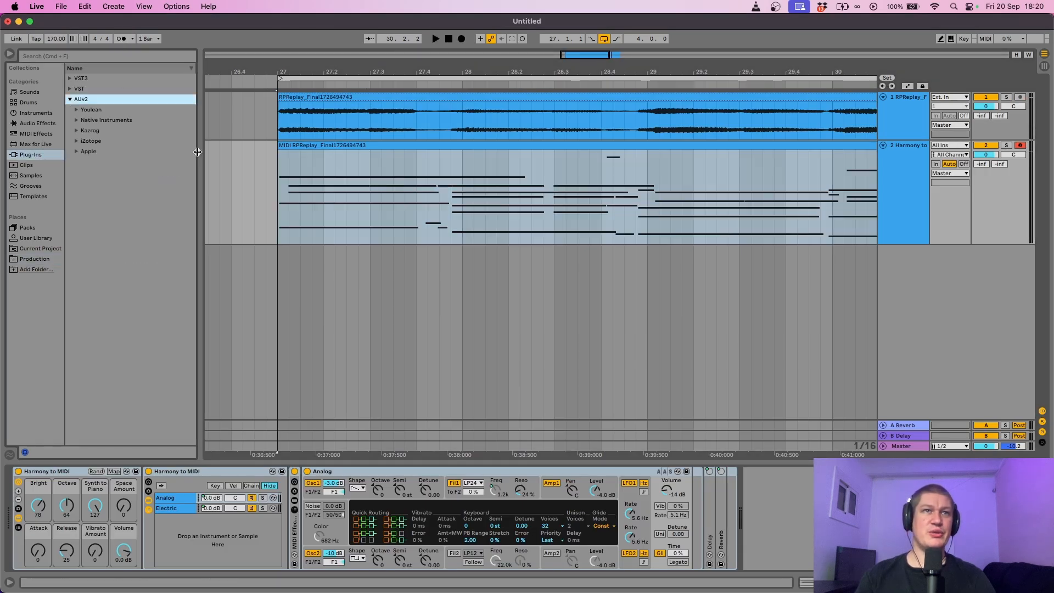
left_click(76, 120)
left_click(110, 255)
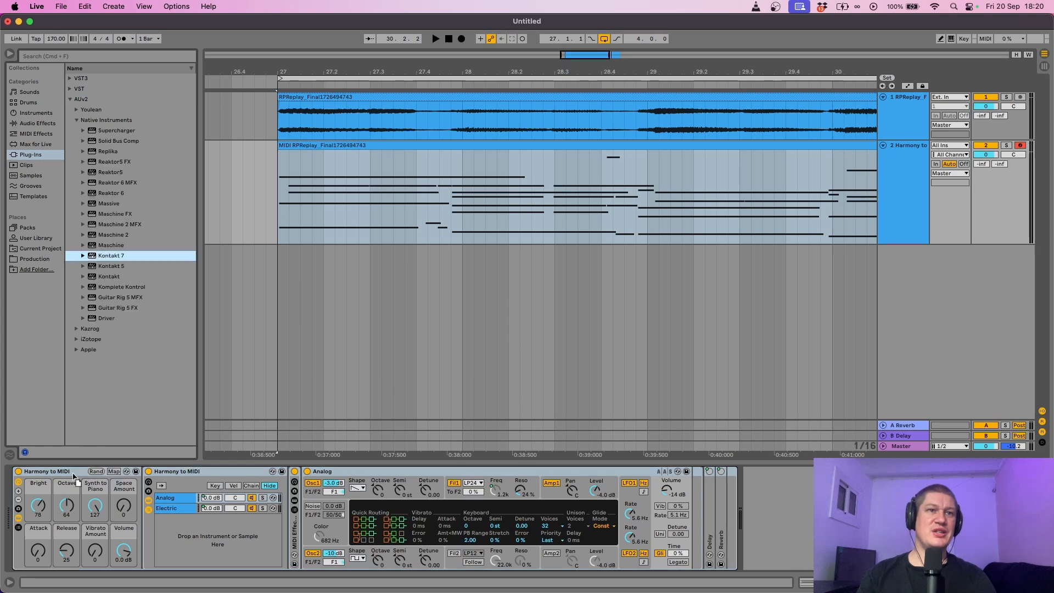
left_click_drag(72, 473, 75, 478)
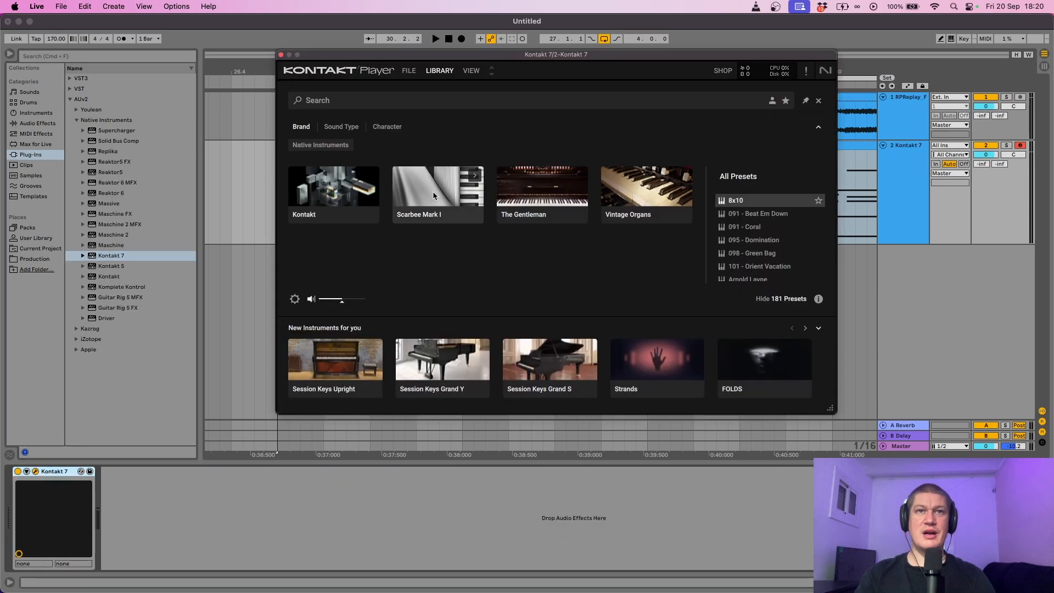
- Load the Scarbee Mark I instrument in Kontakt, audition the MIDI part with it, and close the plug-in window
left_click(434, 194)
key("space")
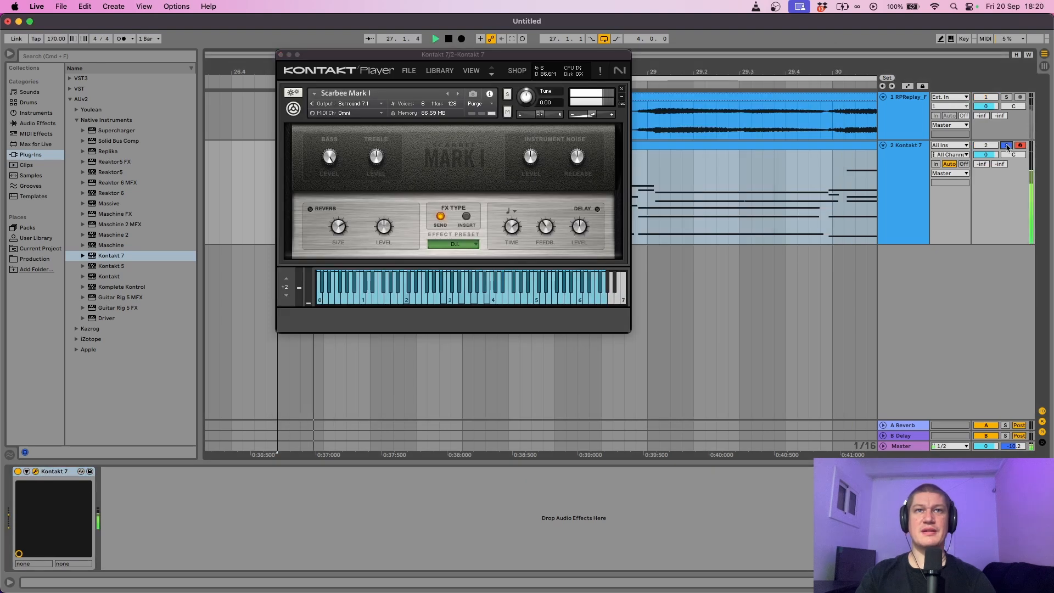
left_click(280, 54)
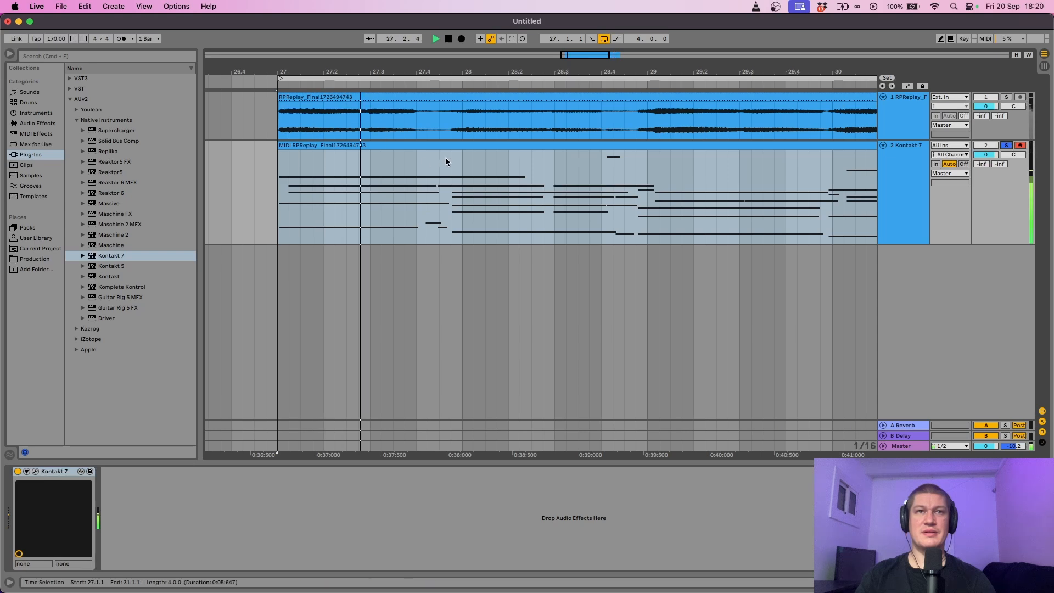
- Open the converted MIDI clip's notes in an enlarged note editor
double_click(451, 145)
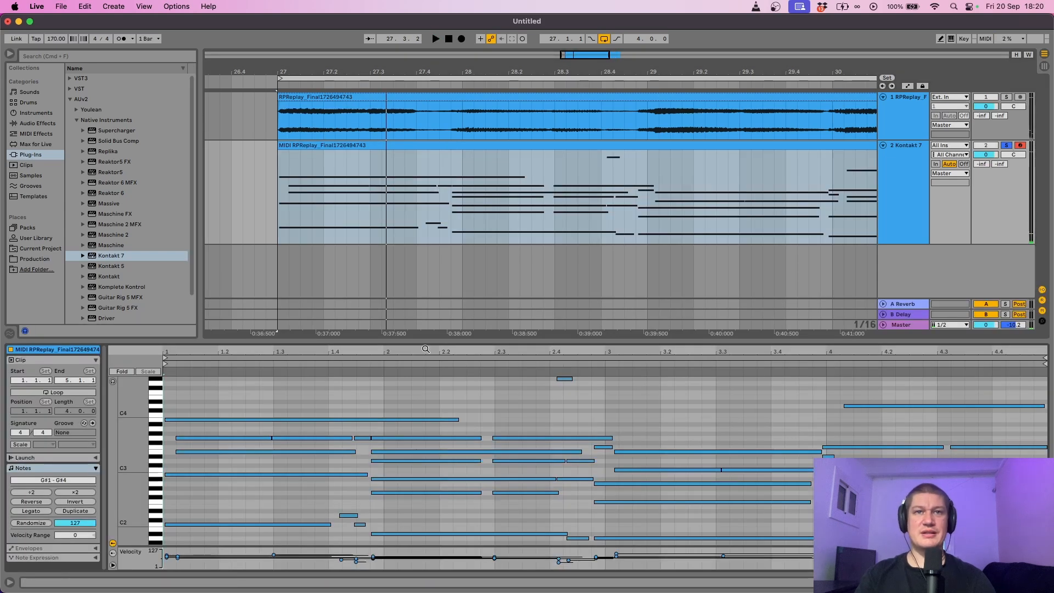
left_click_drag(434, 341, 433, 5)
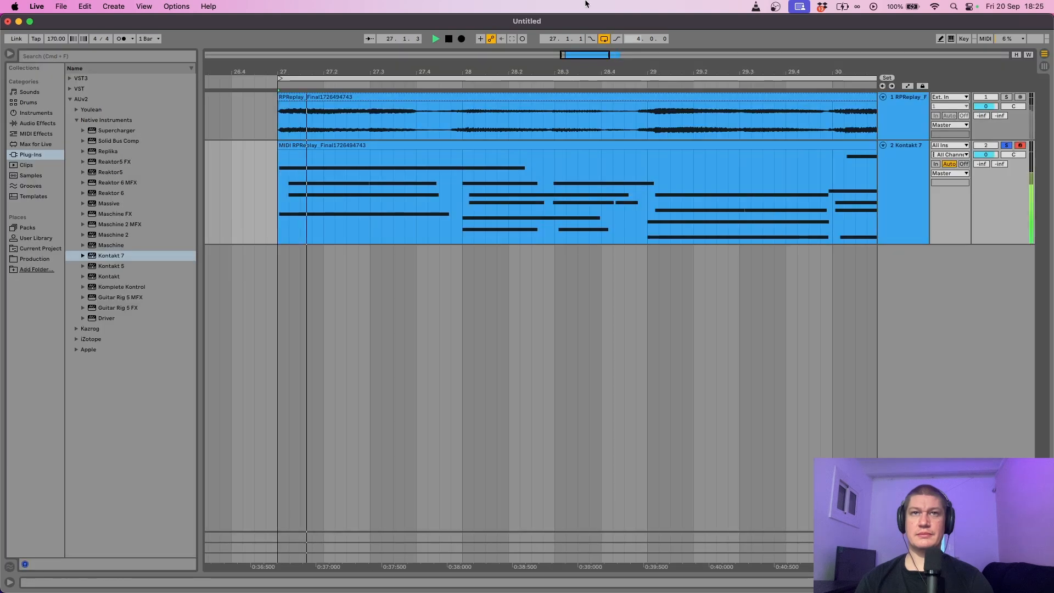
left_click_drag(584, 55, 593, 33)
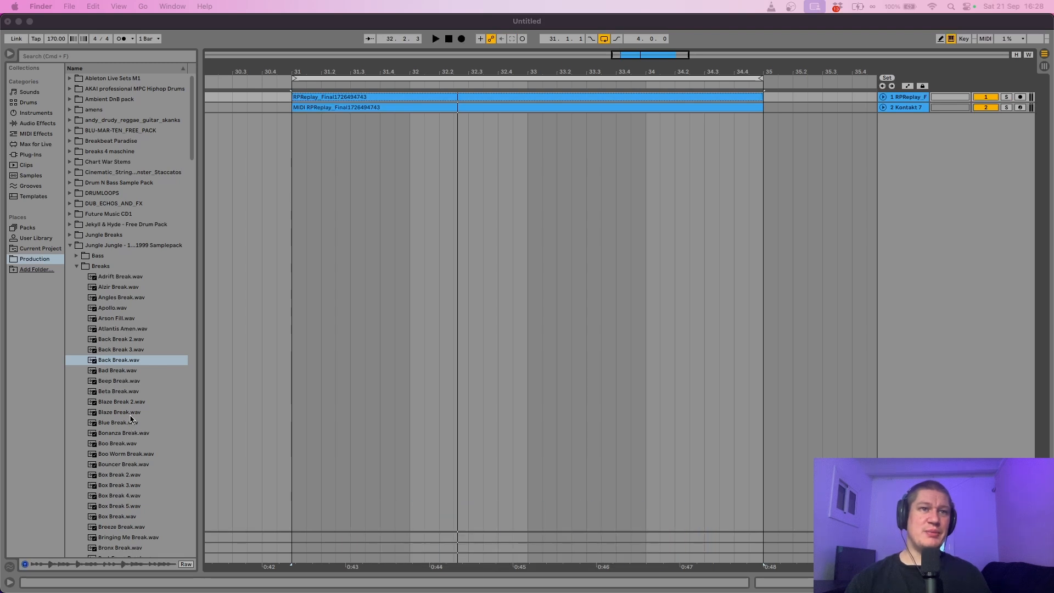
- Audition Back Break.wav and Blaze Break.wav, and place Blaze Break.wav on a new audio track at bar 31
left_click(125, 415)
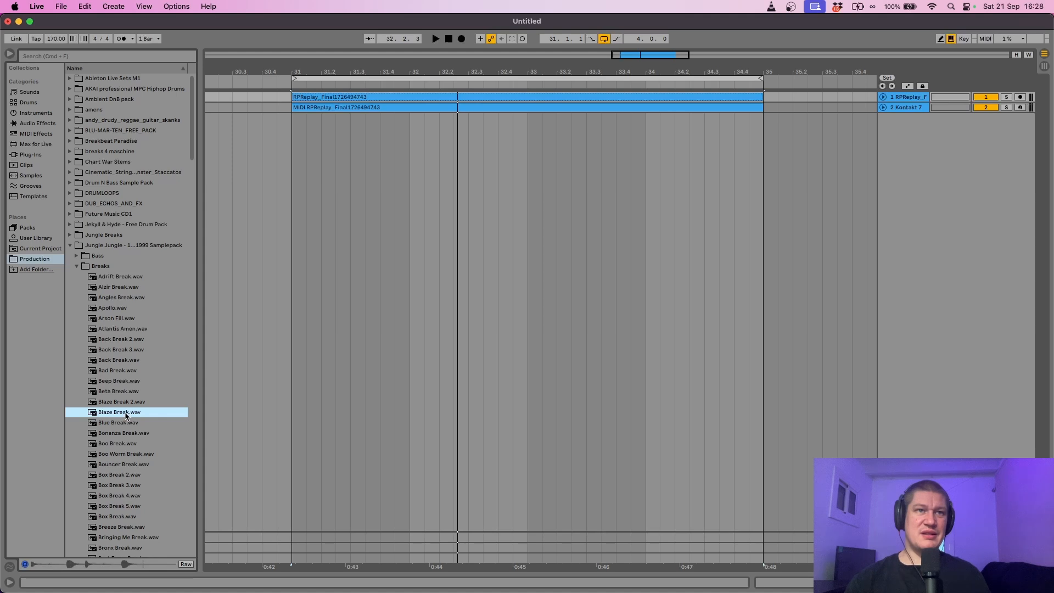
left_click(129, 362)
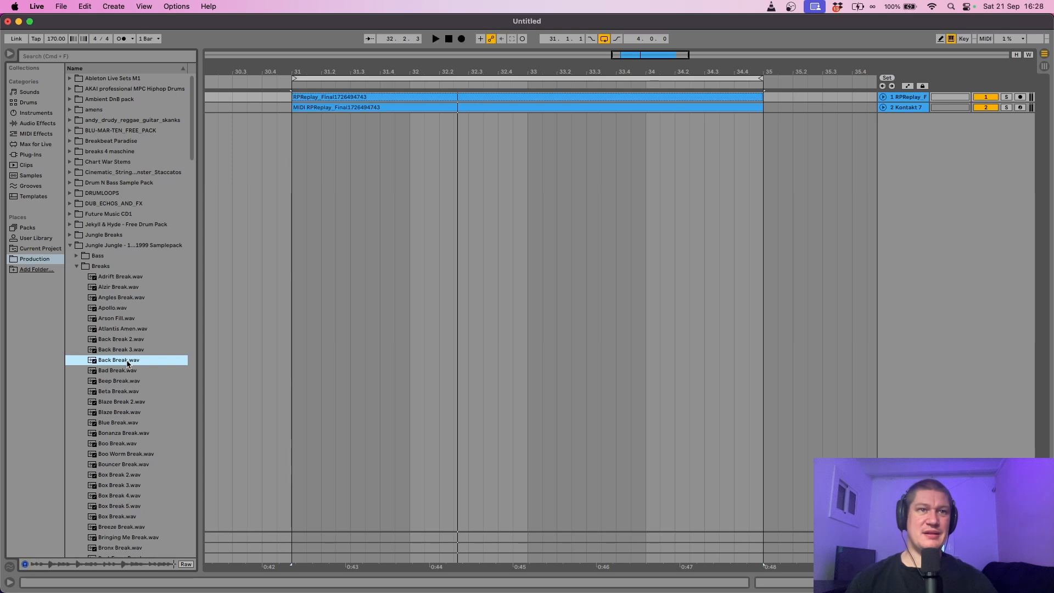
left_click(122, 413)
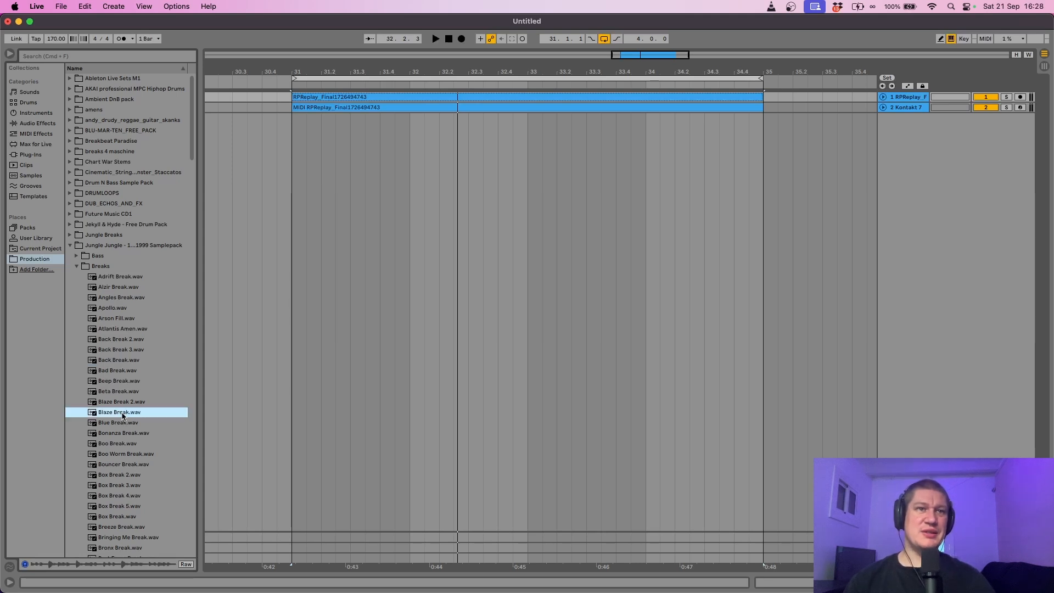
left_click_drag(123, 418, 306, 207)
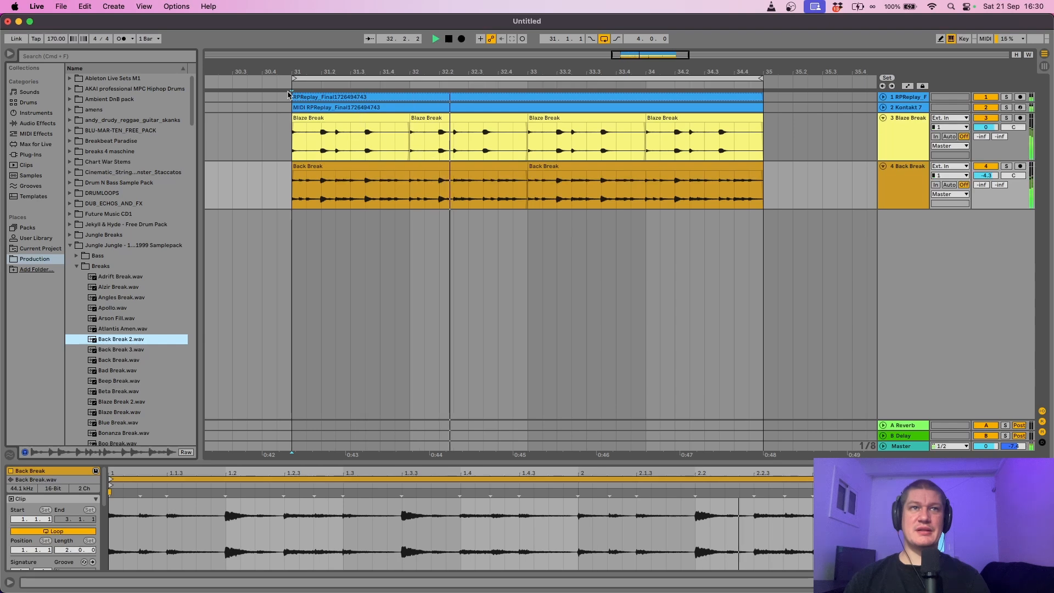
- Set the song tempo to 163 BPM and play the arrangement from bar 31
key("space")
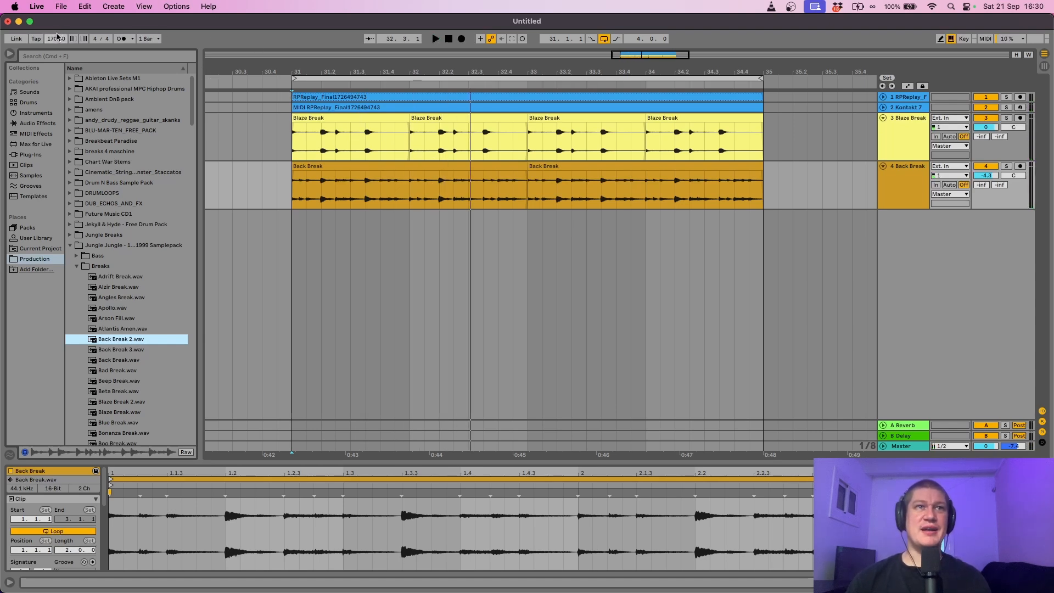
left_click_drag(57, 39, 57, 44)
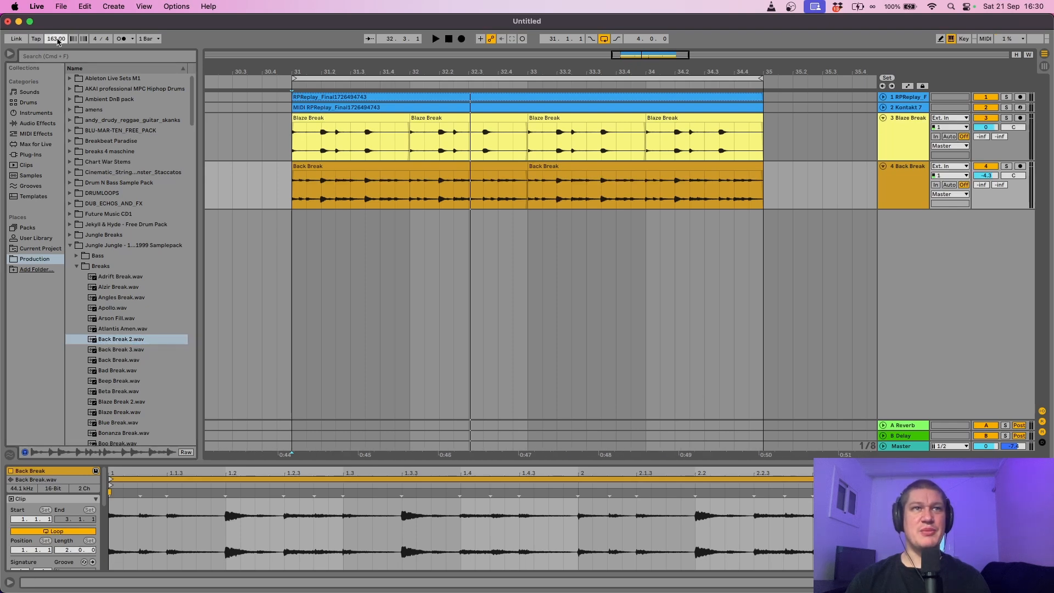
left_click(291, 231)
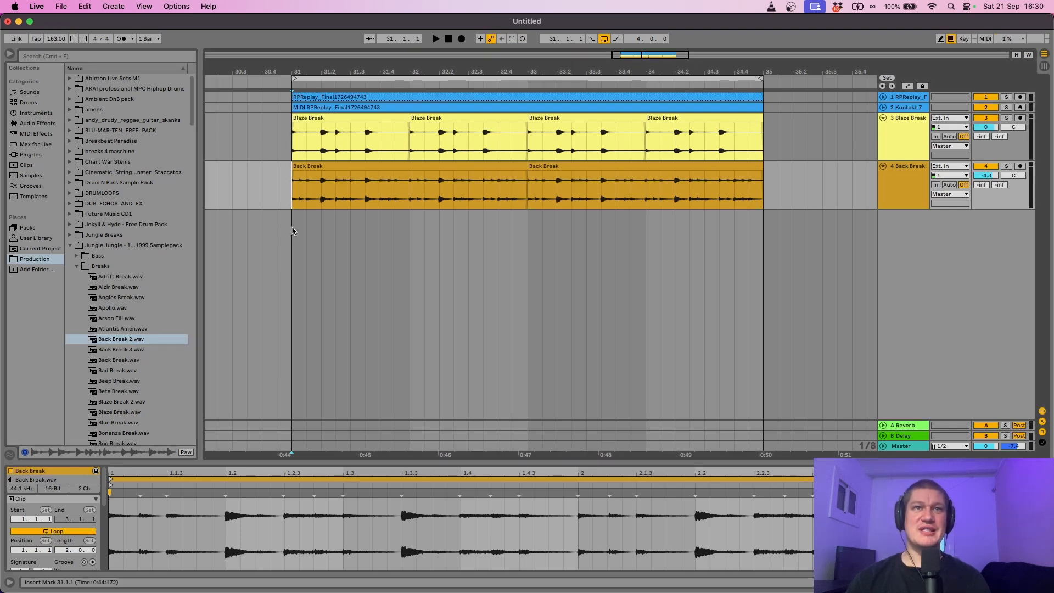
key("space")
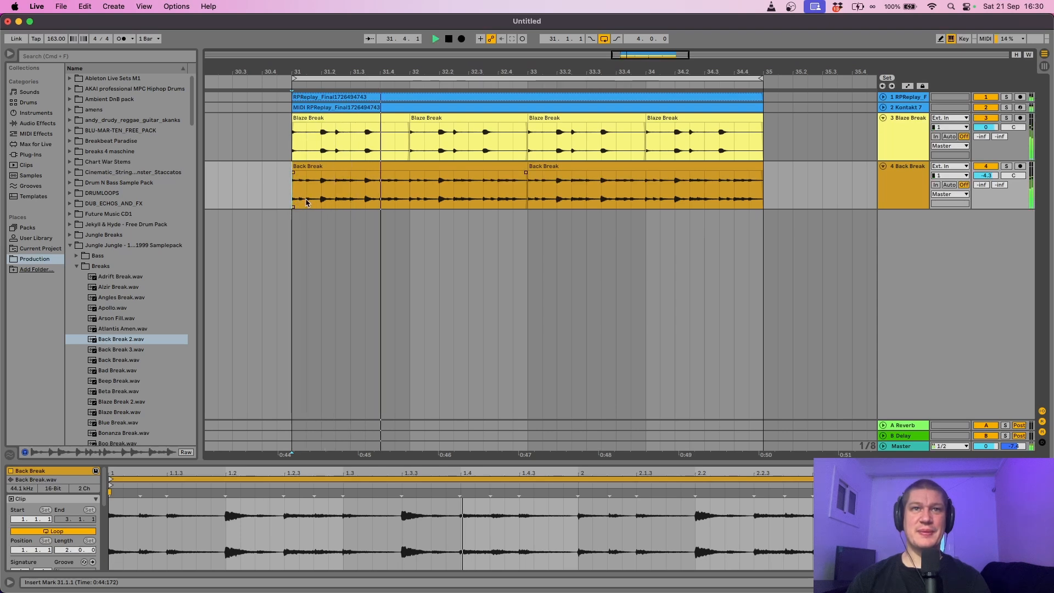
- Fold the Blaze Break and Back Break tracks and stop playback
left_click(883, 118)
left_click(883, 128)
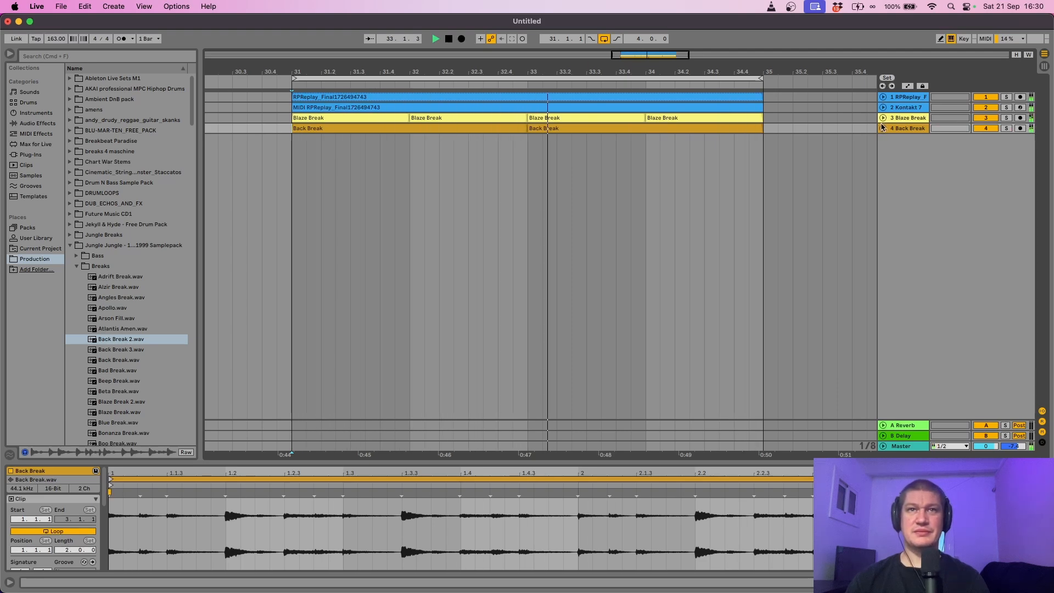
key("space")
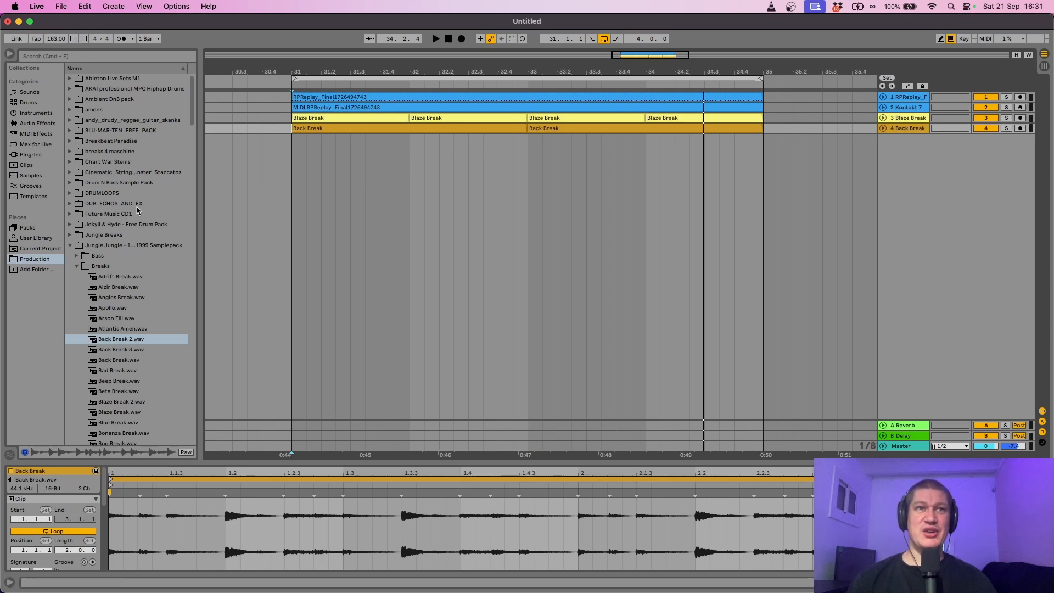
- Add SNARE_5.wav from the Jekyll & Hyde drum pack on a new track below the kick and lower the snare clips' gain to -19.0 dB
left_click(69, 245)
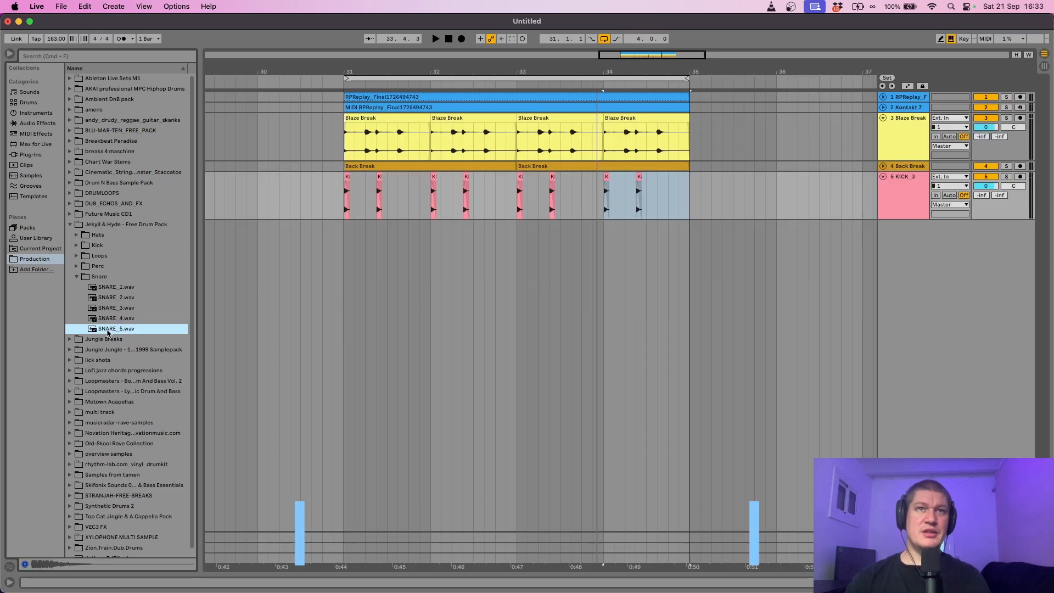
left_click_drag(115, 328, 367, 262)
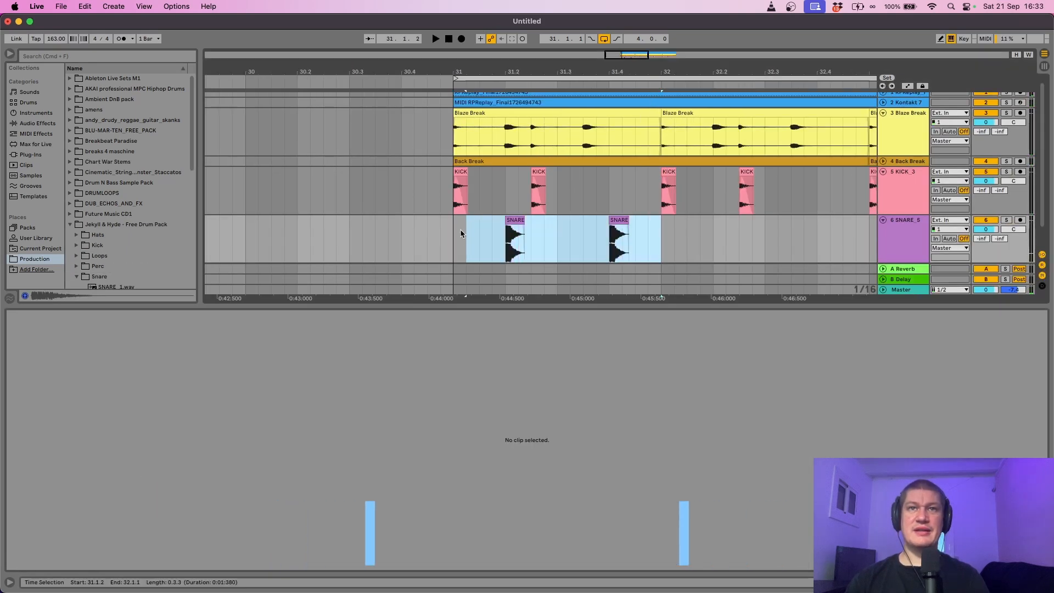
left_click_drag(460, 229, 453, 233)
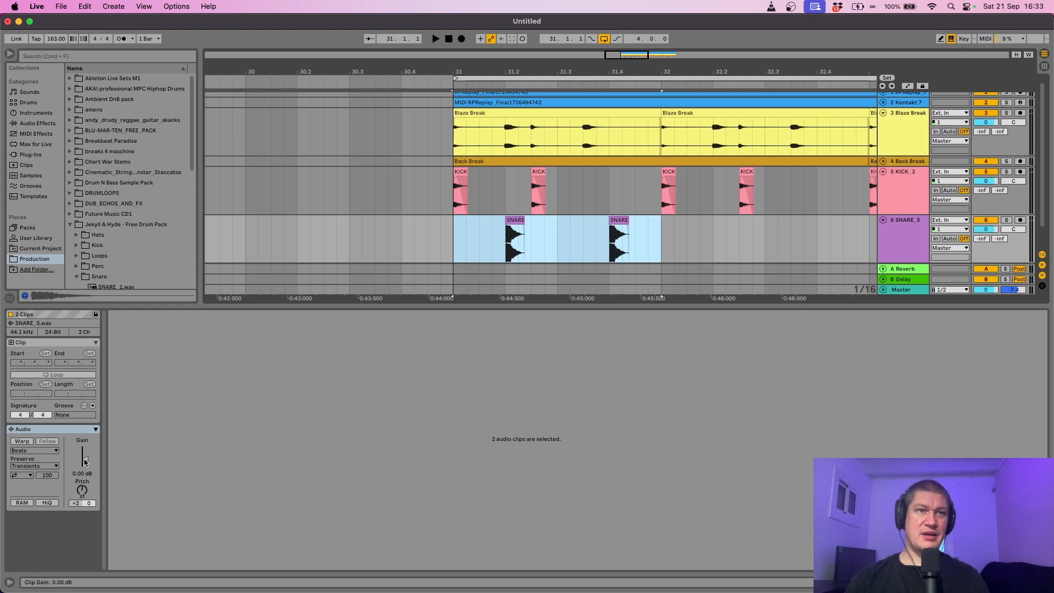
left_click_drag(85, 461, 85, 466)
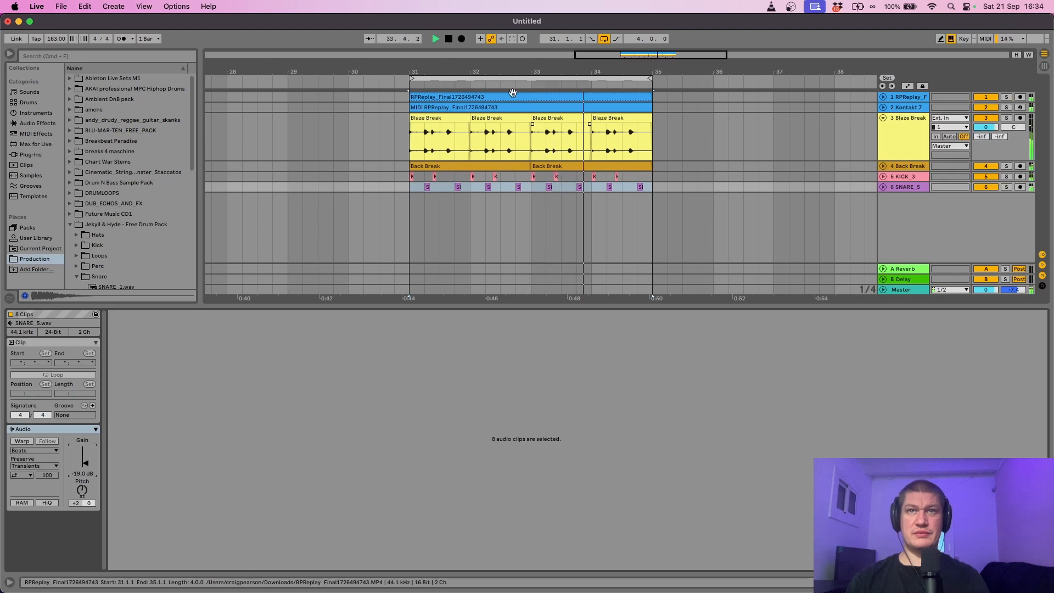
- Unfold the SNARE_5 track, duplicate the snare clip at 31.4 to 31.3.3, and play the result from bar 31
left_click(882, 187)
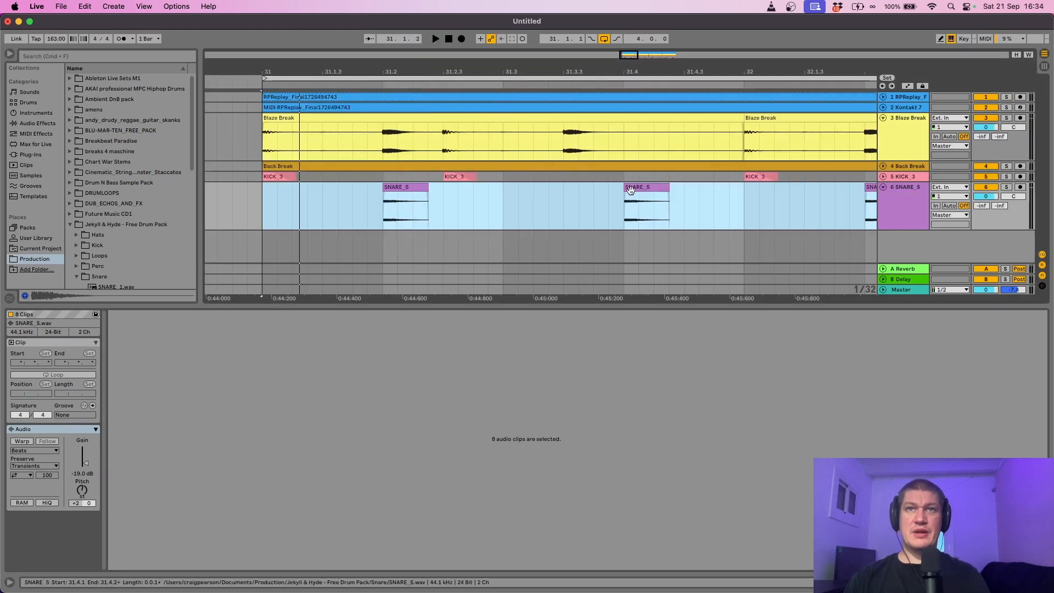
left_click(657, 188)
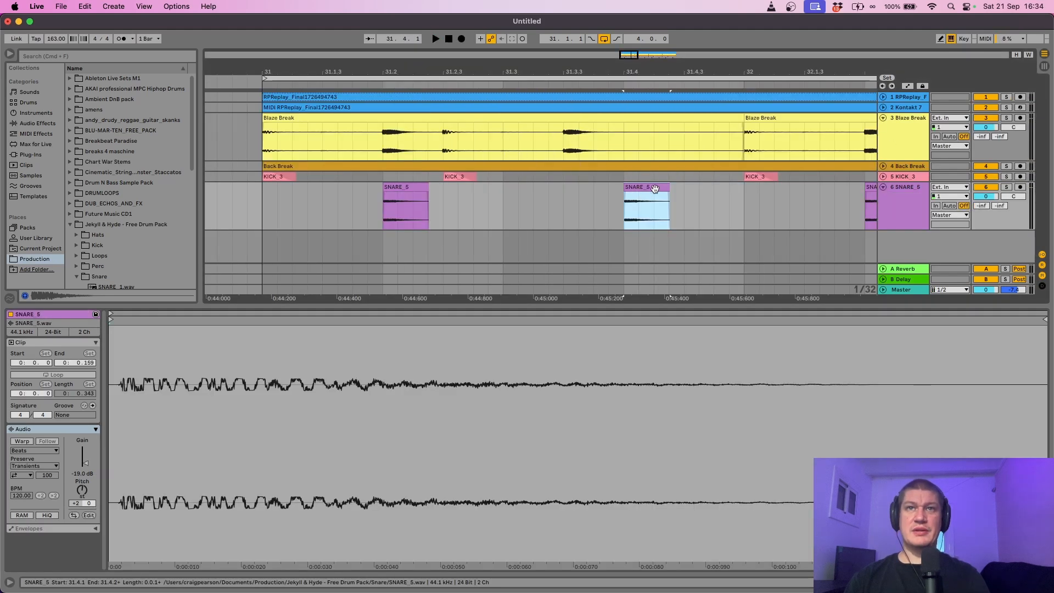
left_click_drag(655, 188, 594, 196)
left_click(266, 203)
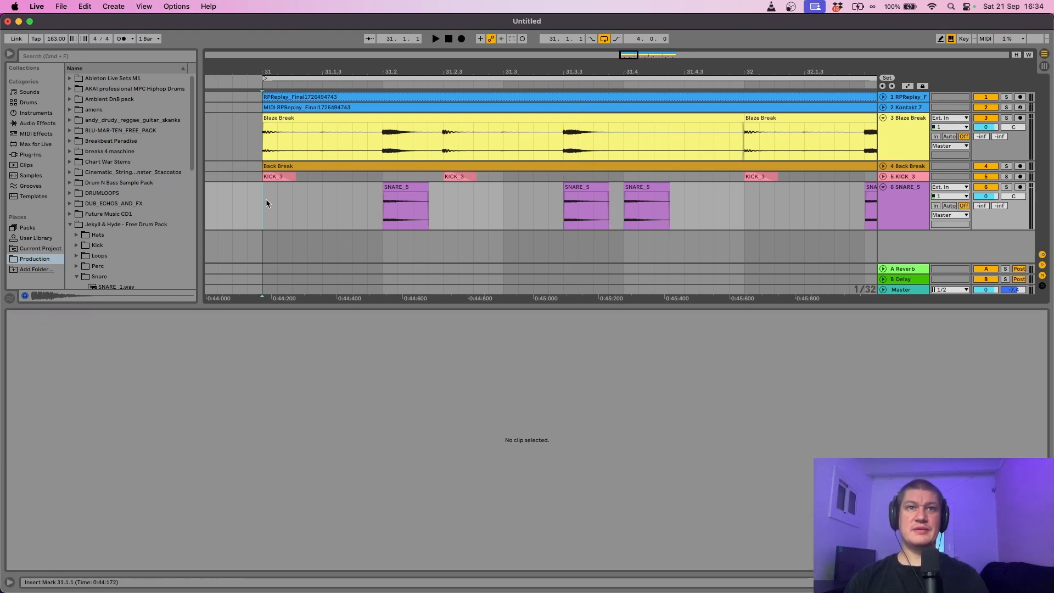
key("space")
key("space")
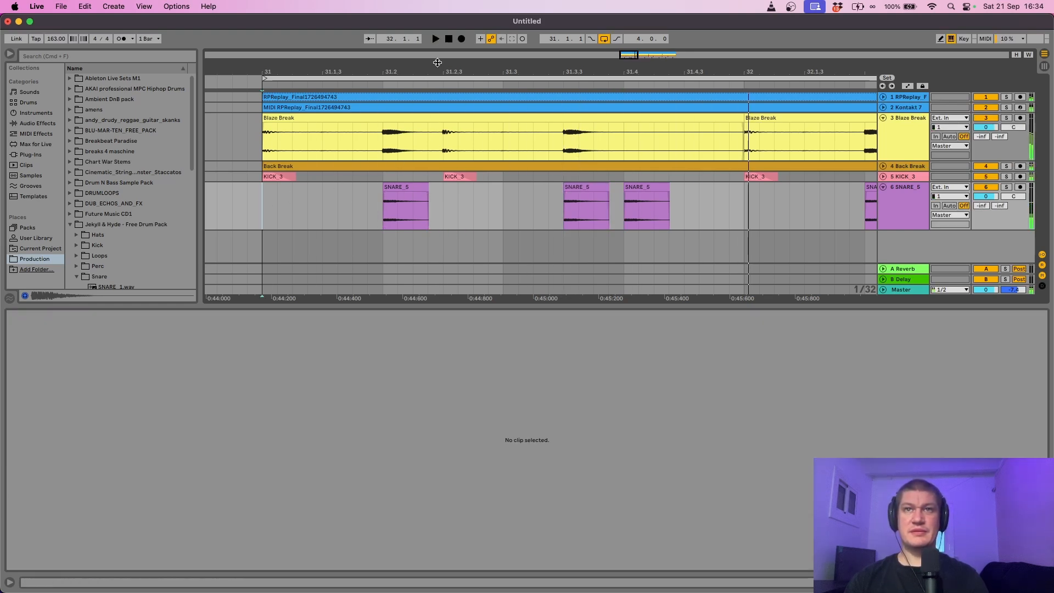
- Copy the first 1/16 of the snare clip at 32.3.3, paste it at 32.3.4, and play it back
left_click_drag(514, 75, 205, 100)
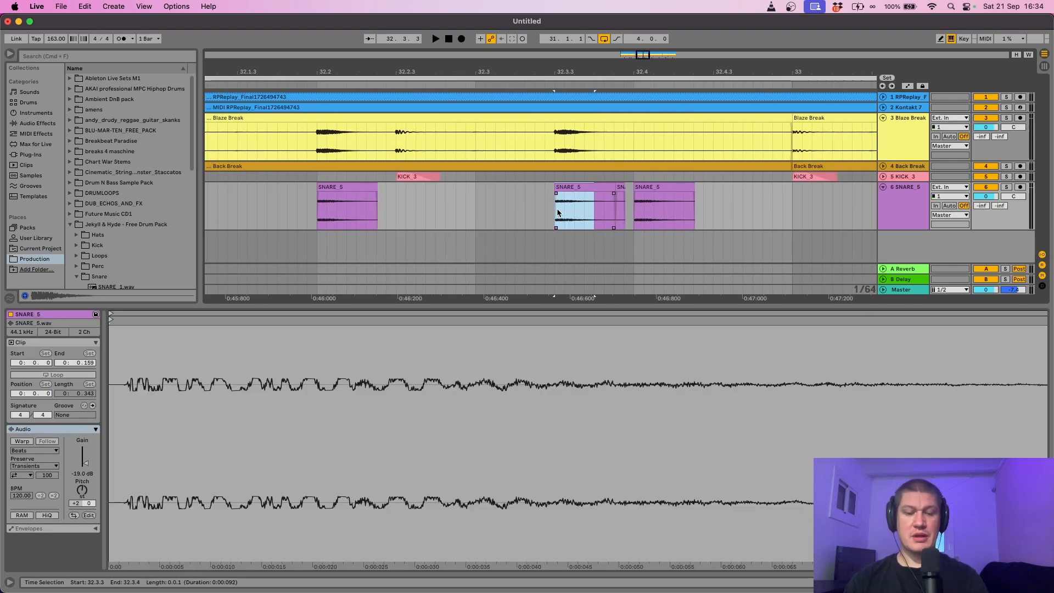
key("super+c")
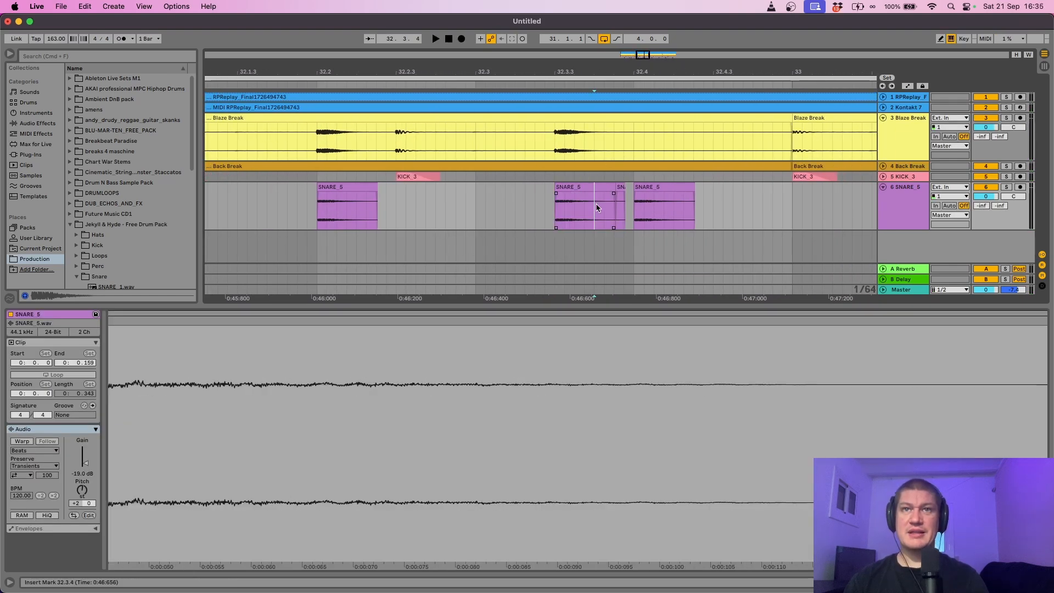
key("super+v")
left_click(577, 185)
key("space")
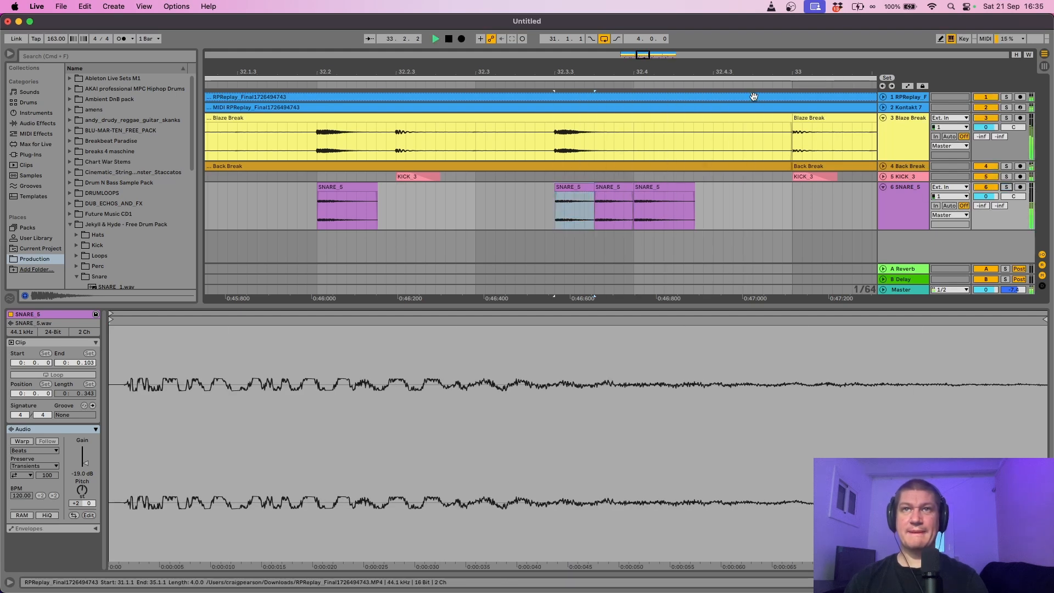
- Build a snare roll of 1/16 hits from 34.3.1 to 34.4.1 and extend the last hit over the leftover slice at 34.4.2
left_click_drag(722, 72, 426, 27)
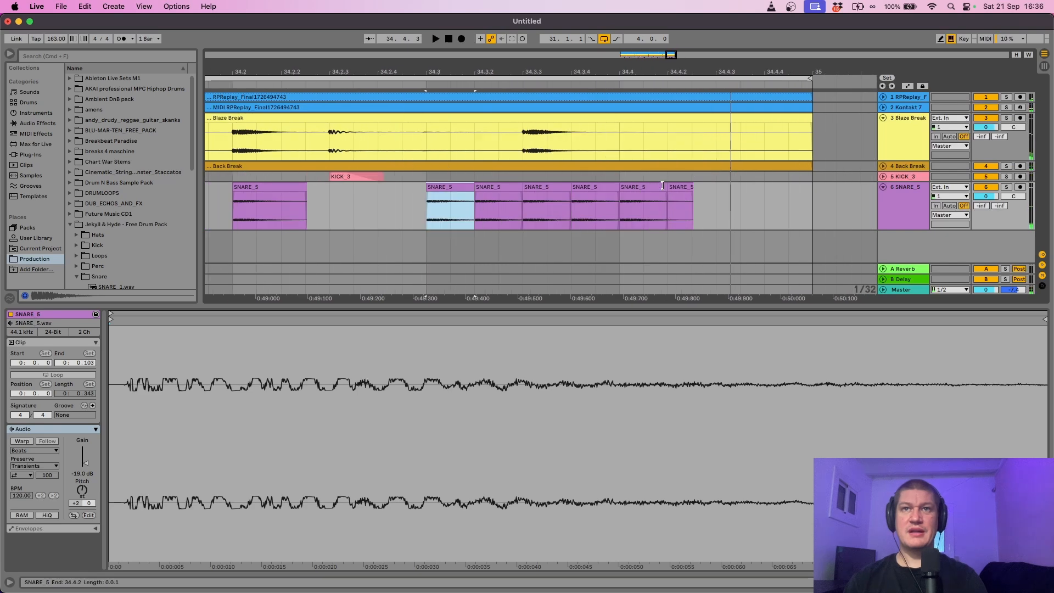
left_click_drag(666, 188, 681, 188)
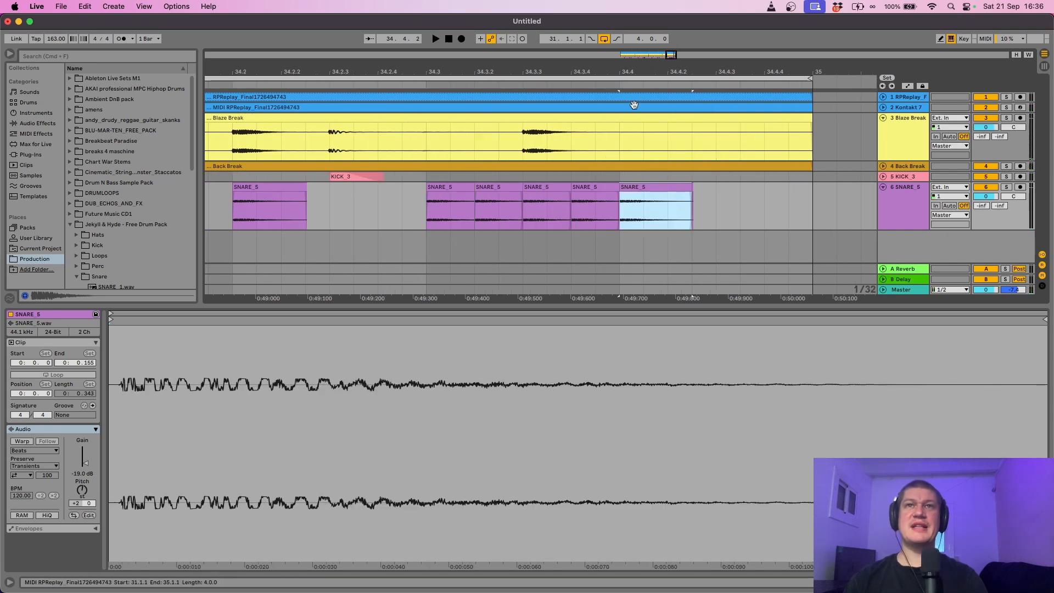
left_click_drag(605, 69, 800, 7)
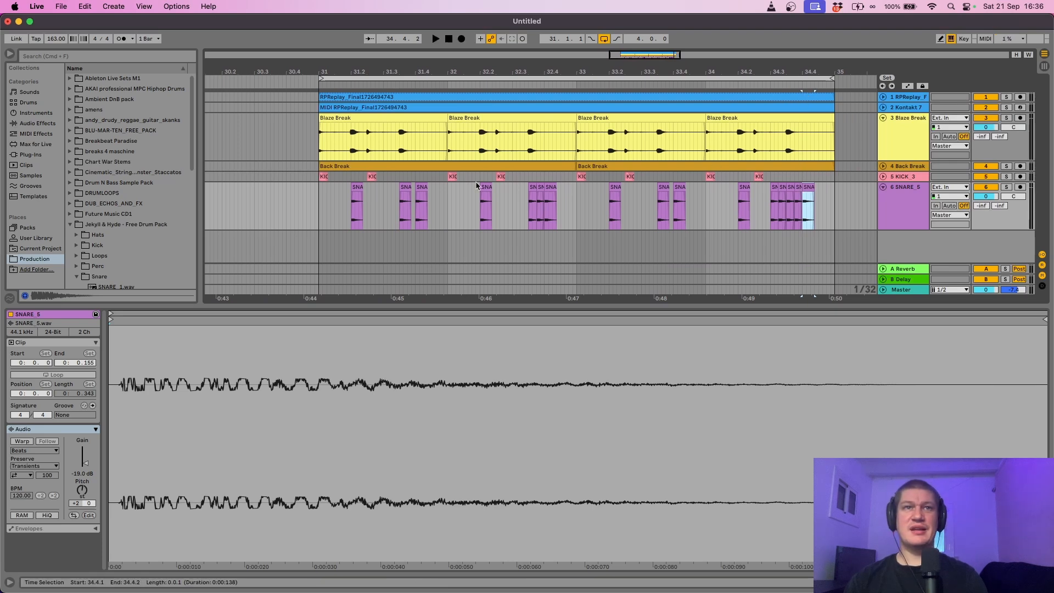
- Set the arrangement's fixed grid to 4 bars and play the drum pattern from bar 31
right_click(287, 204)
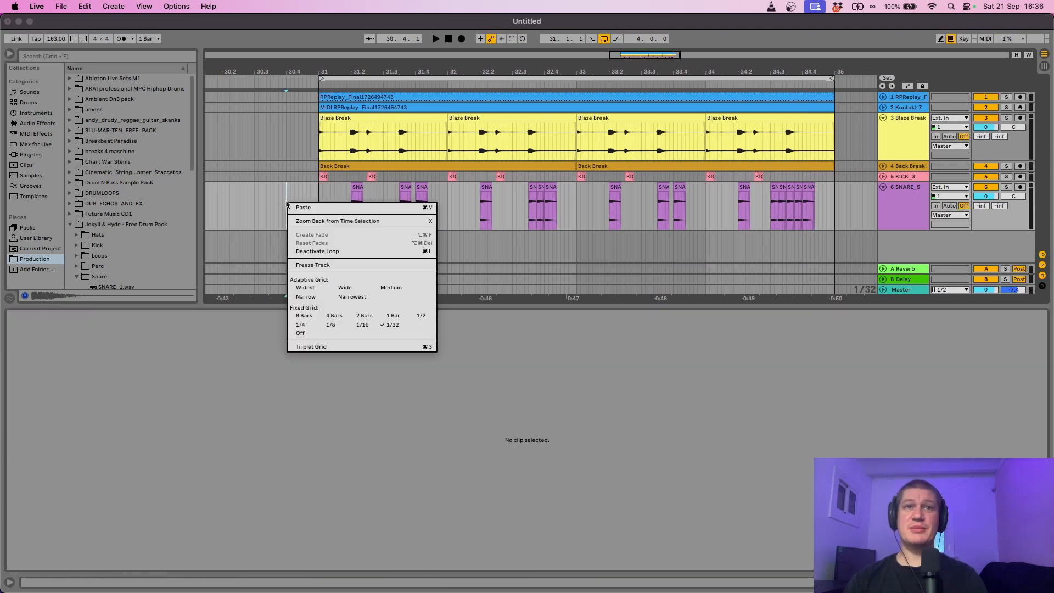
left_click(334, 315)
left_click(335, 201)
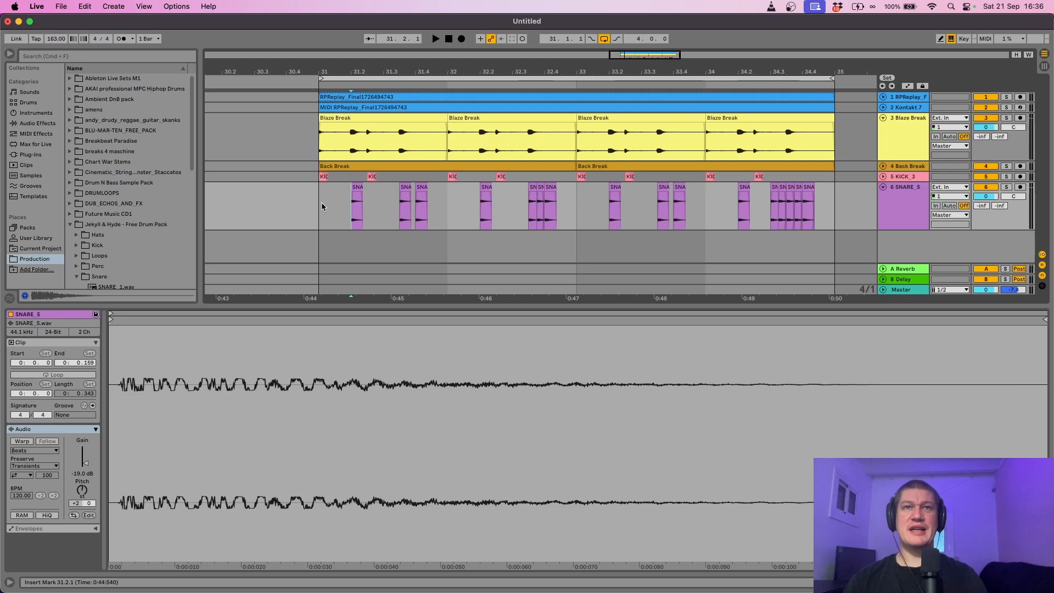
left_click(321, 158)
key("space")
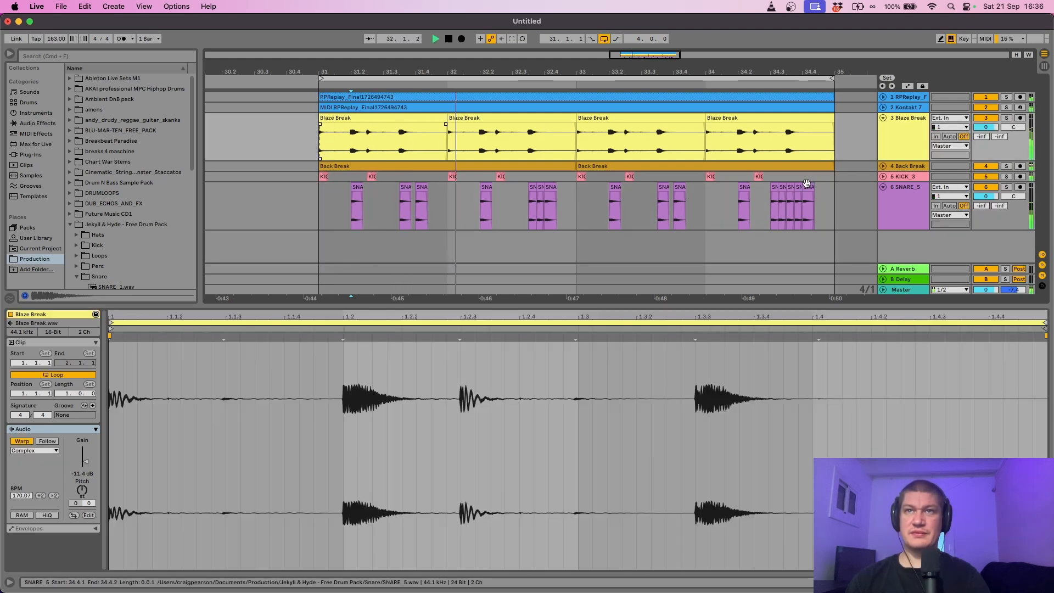
- Delete the snare hit at 34.3.4 from the roll and play the fill from 34.3
left_click_drag(795, 72, 605, 80)
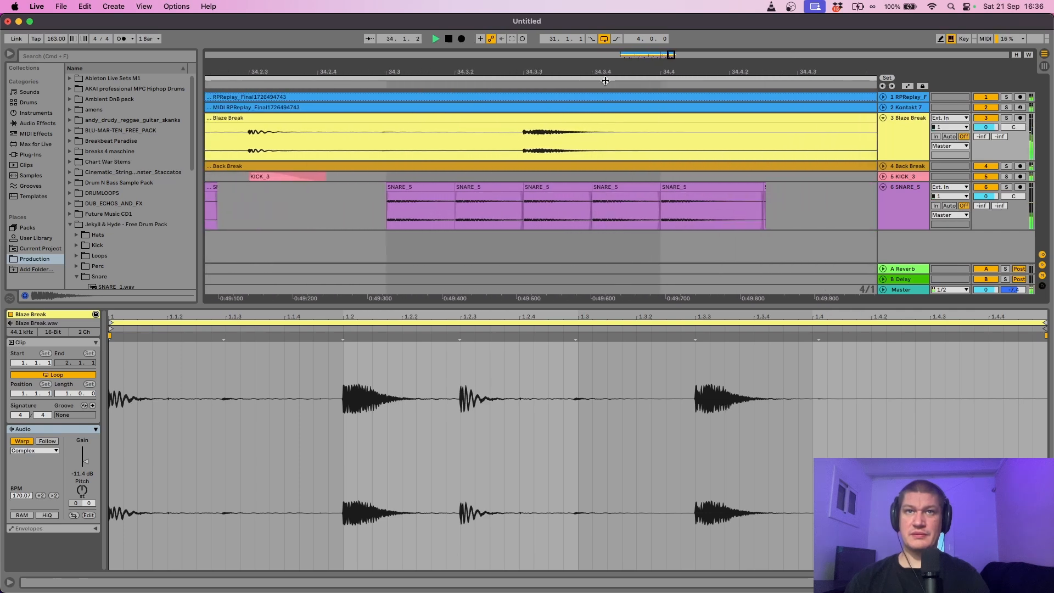
left_click(606, 190)
key("Delete")
key("space")
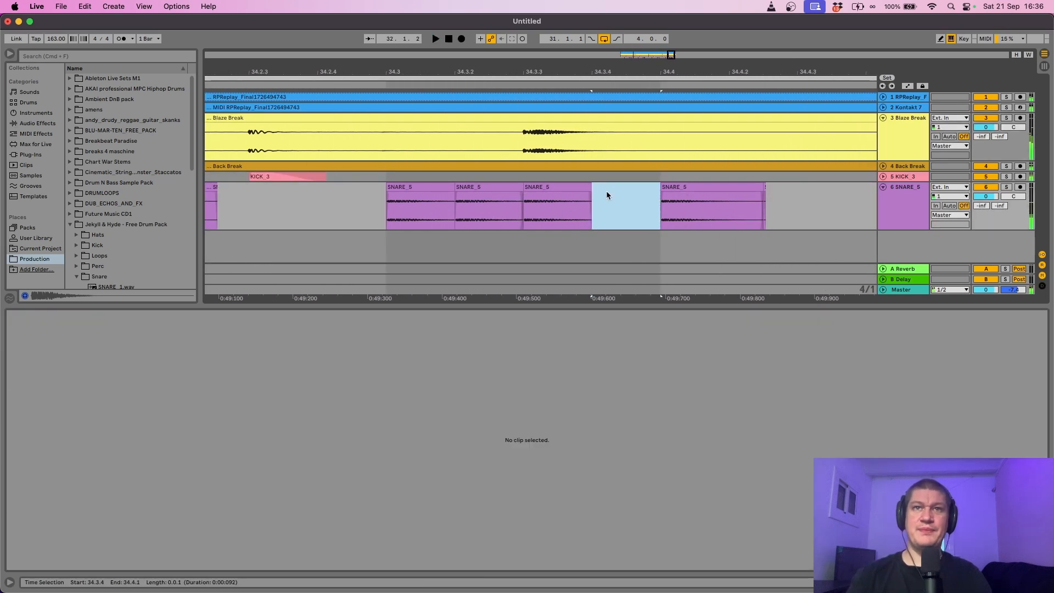
left_click(395, 190)
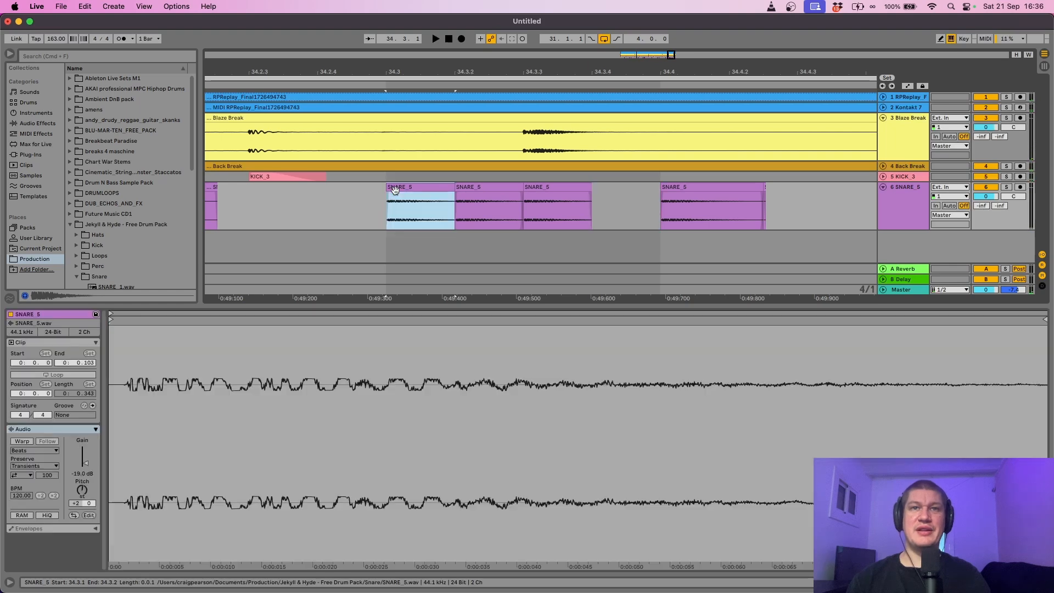
key("space")
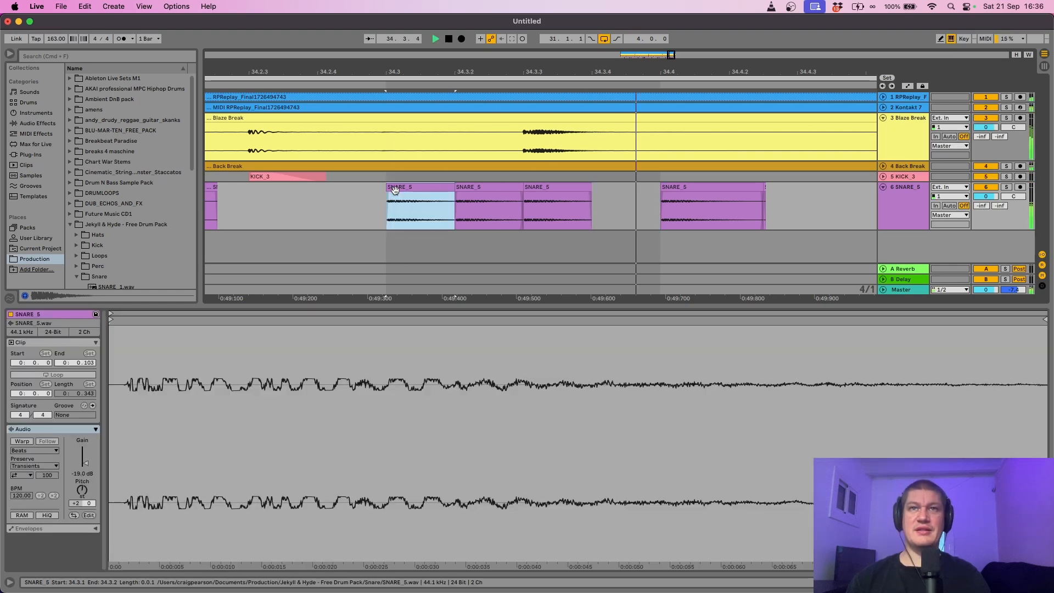
- Solo the Back Break track and add an EQ Eight with a low cut and a -6.82 dB high shelf at 5.62 kHz
left_click(909, 169)
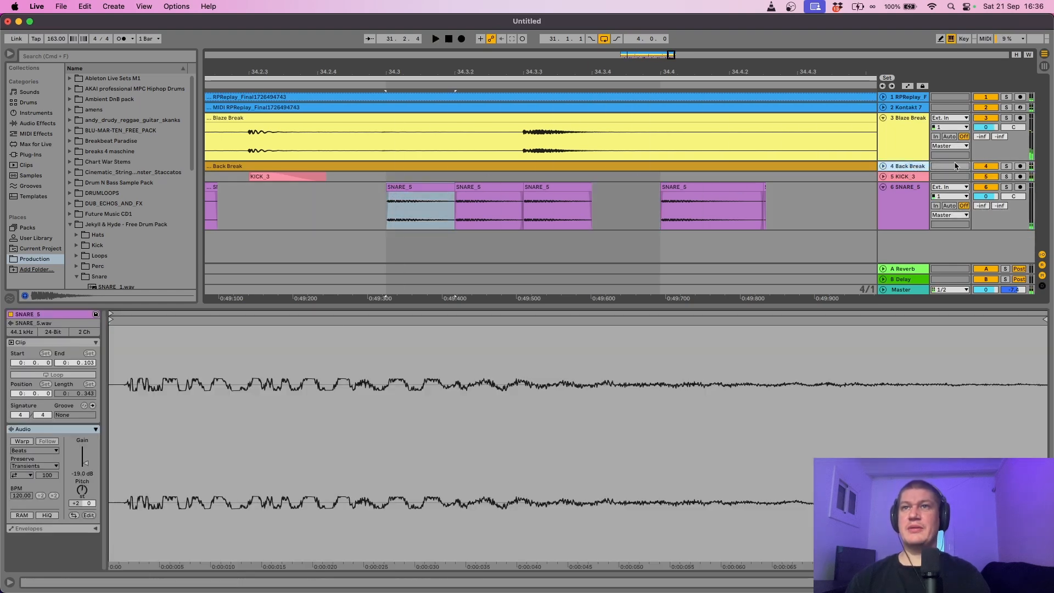
left_click(1005, 166)
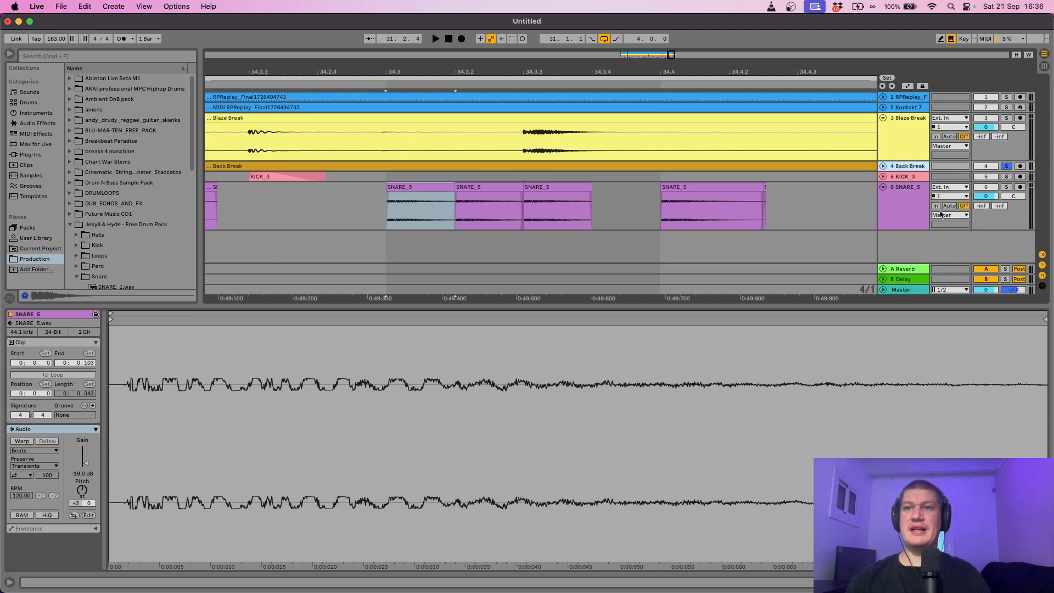
left_click(1000, 582)
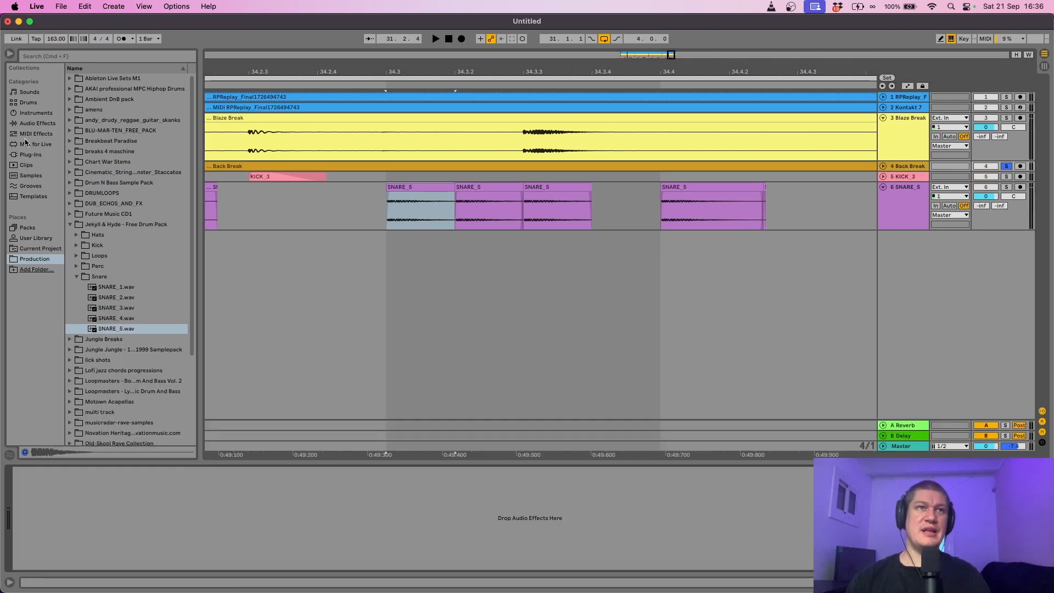
left_click(42, 113)
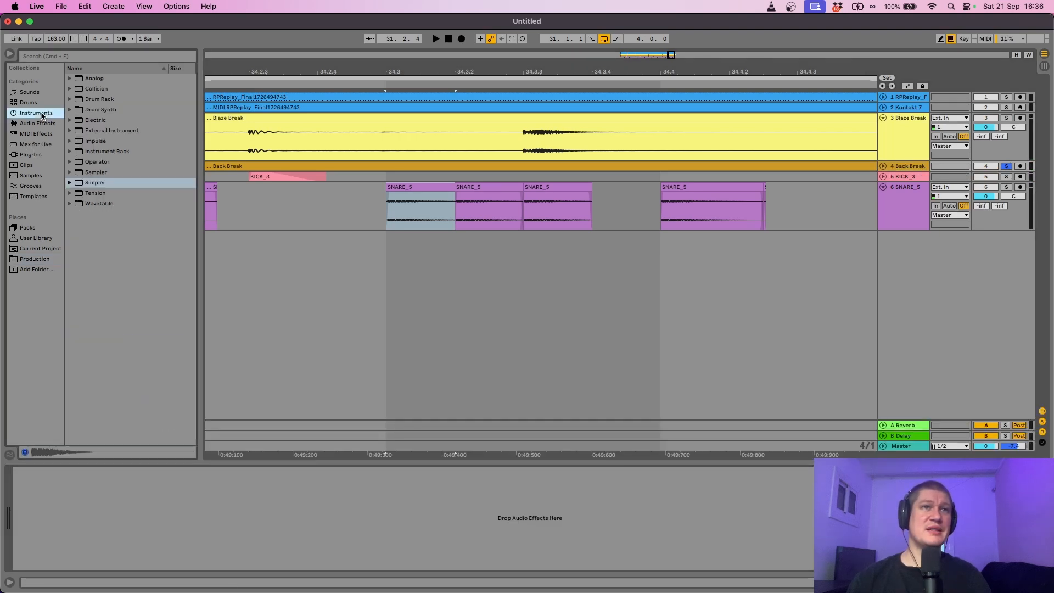
left_click(42, 124)
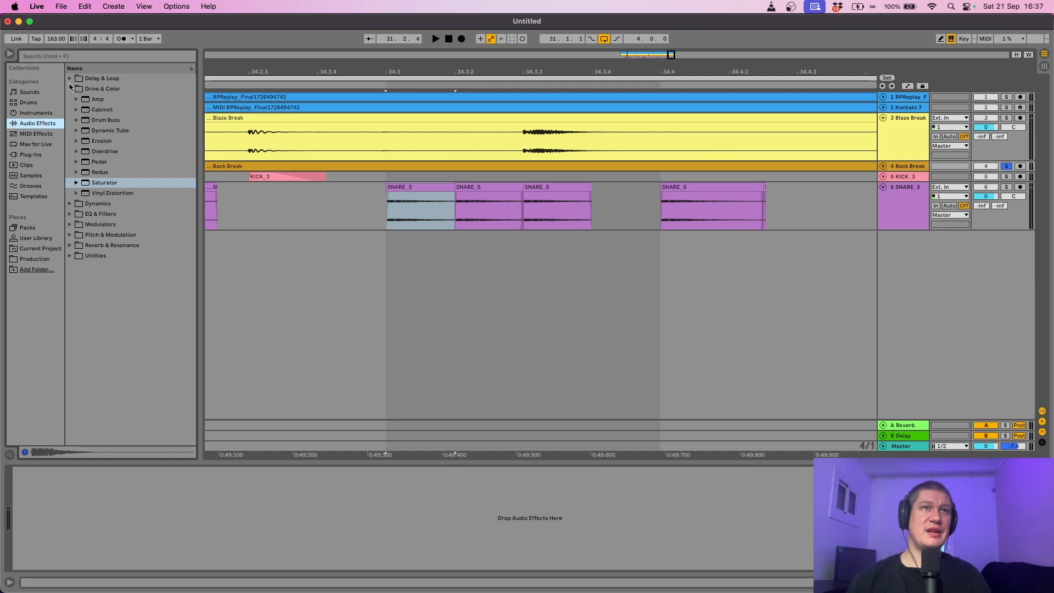
left_click(70, 86)
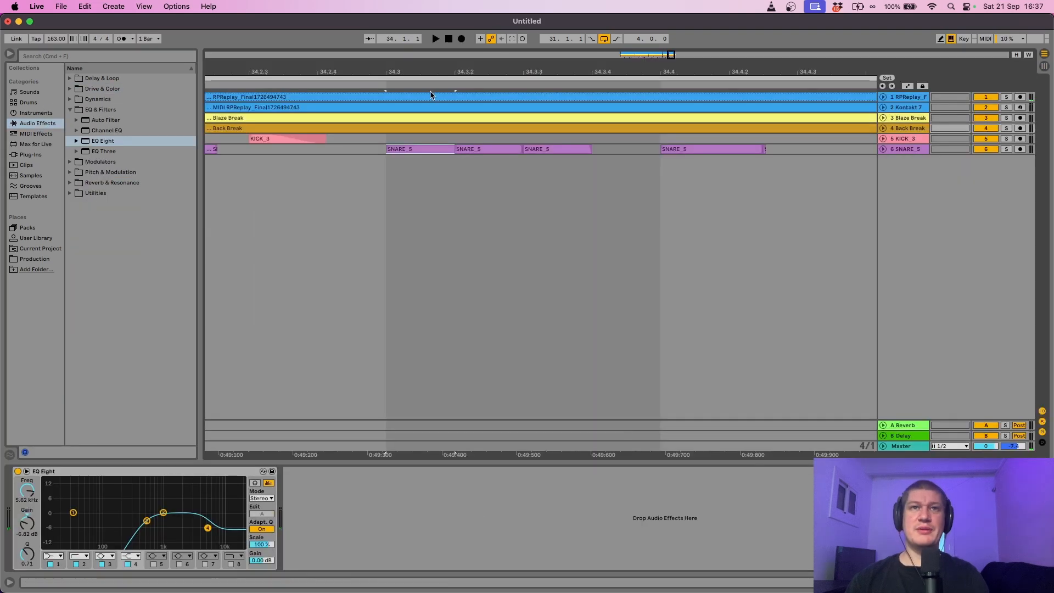
- Audition PERC_3.wav and PERC_4.wav from the Jekyll & Hyde Perc folder, and place PERC_3.wav on a new audio track at bar 33
left_click_drag(439, 71, 714, 38)
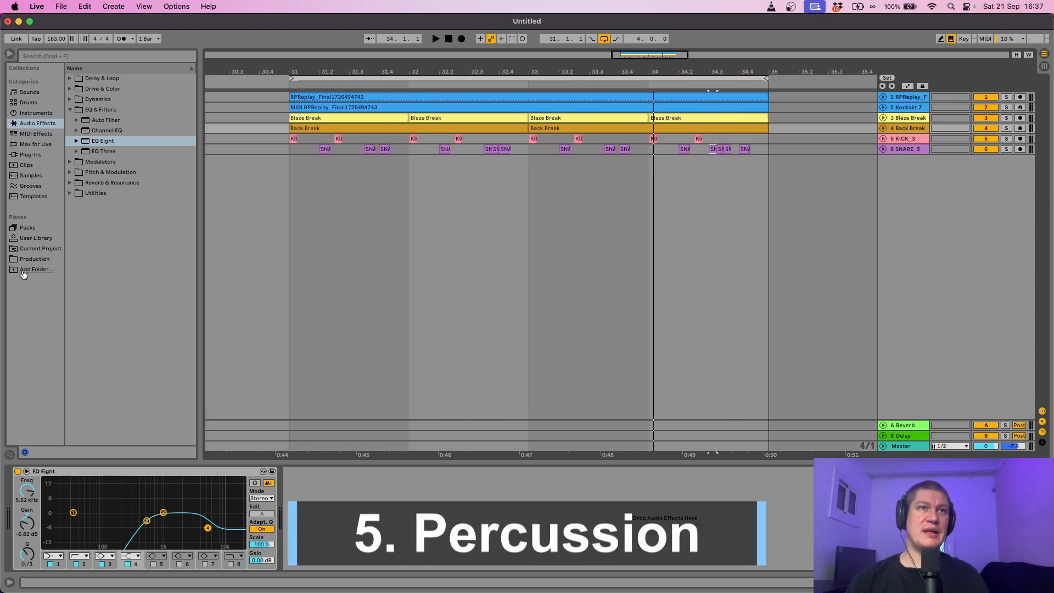
left_click(34, 259)
left_click(73, 276)
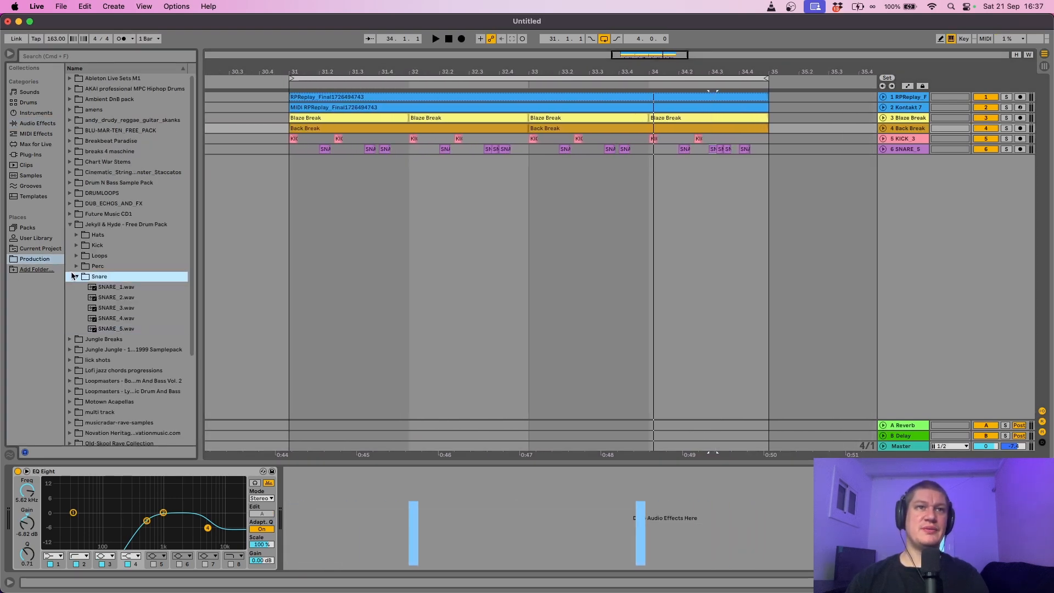
left_click(75, 276)
left_click(77, 265)
left_click(113, 298)
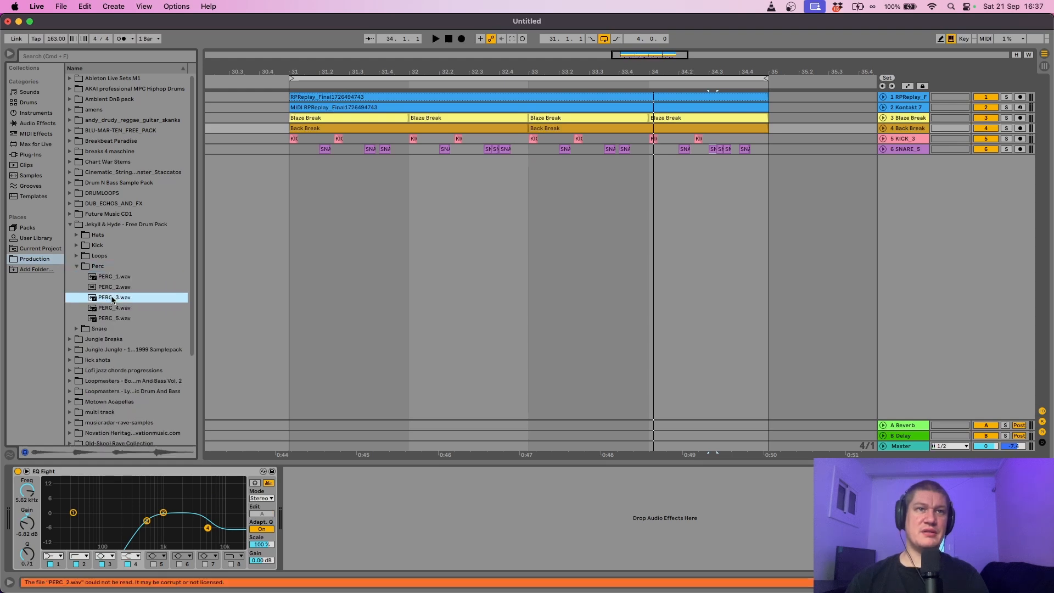
left_click(112, 308)
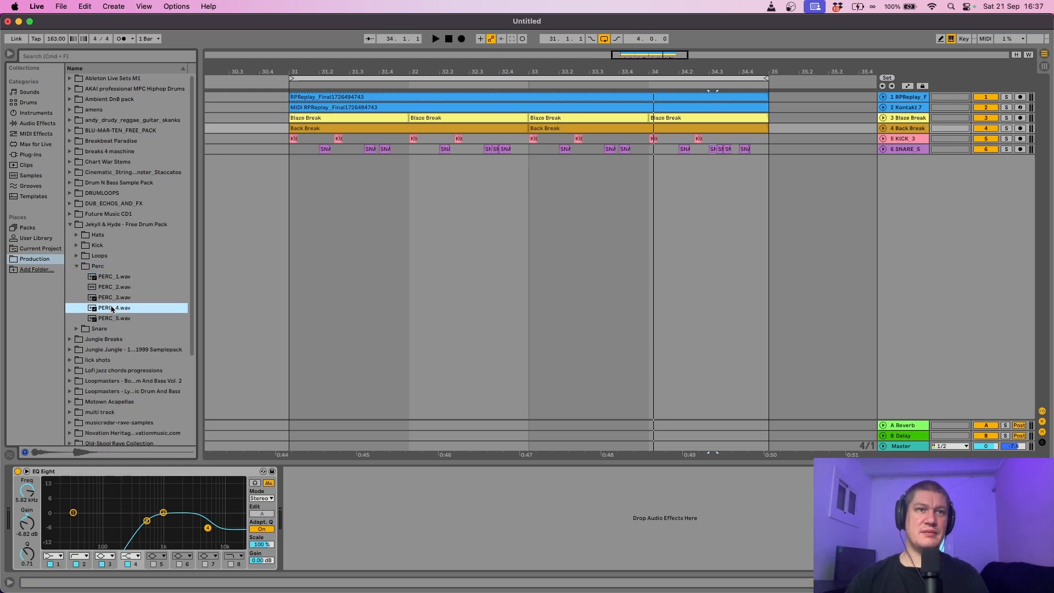
left_click(112, 301)
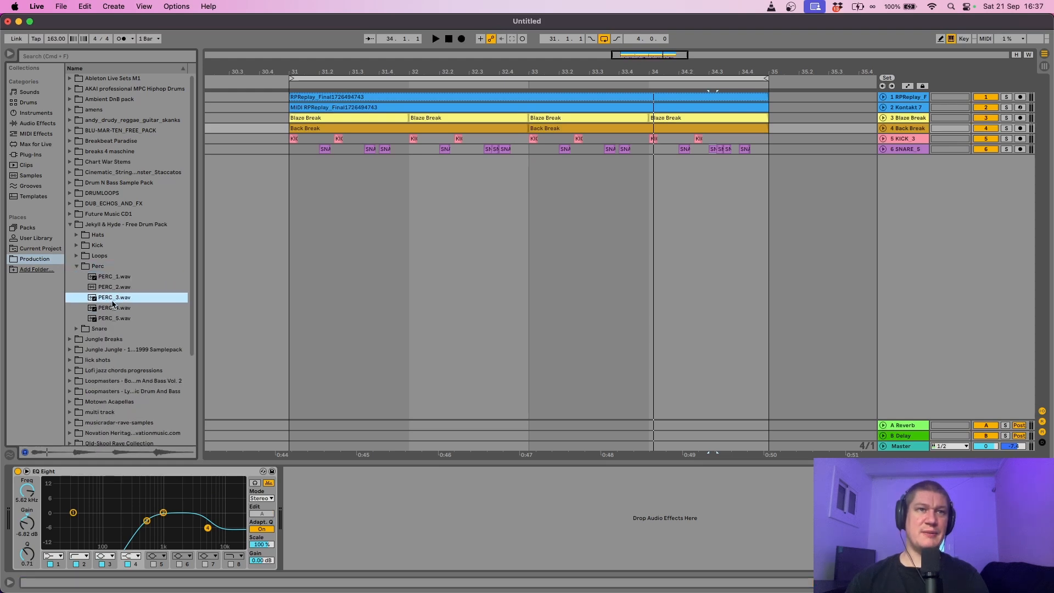
left_click_drag(113, 300, 363, 212)
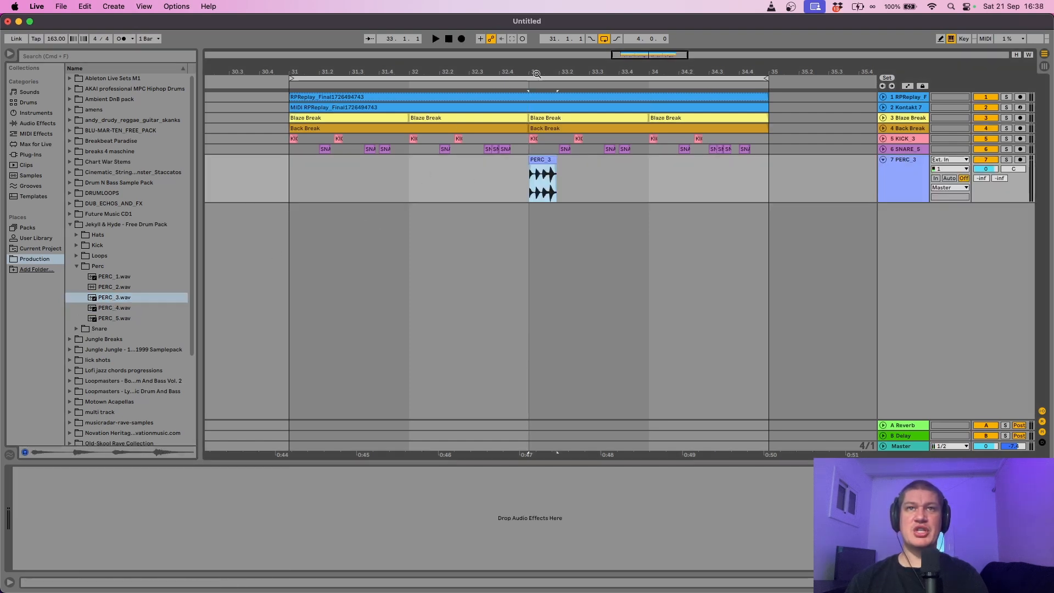
- Select bars 31 to 35 on the PERC_3 track, hide the browser, and set the fixed grid to 1/8
left_click_drag(547, 78, 506, 155)
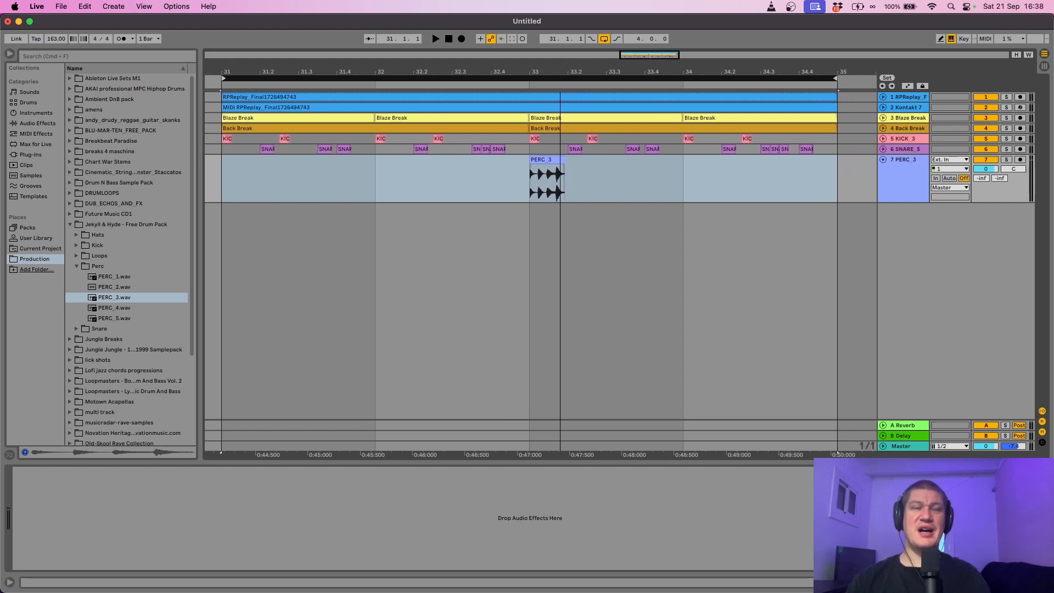
left_click(9, 54)
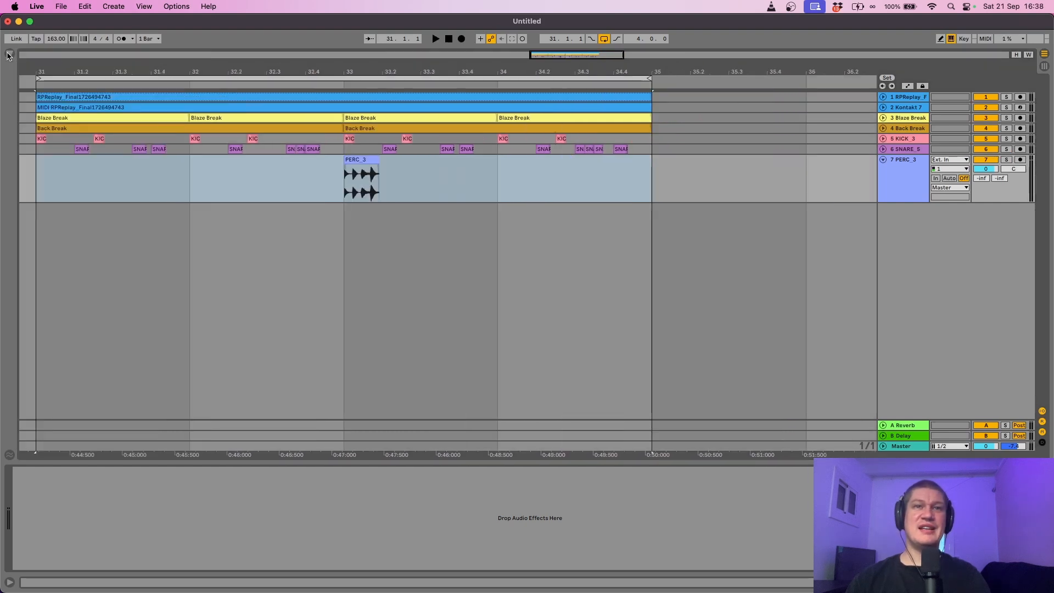
right_click(184, 192)
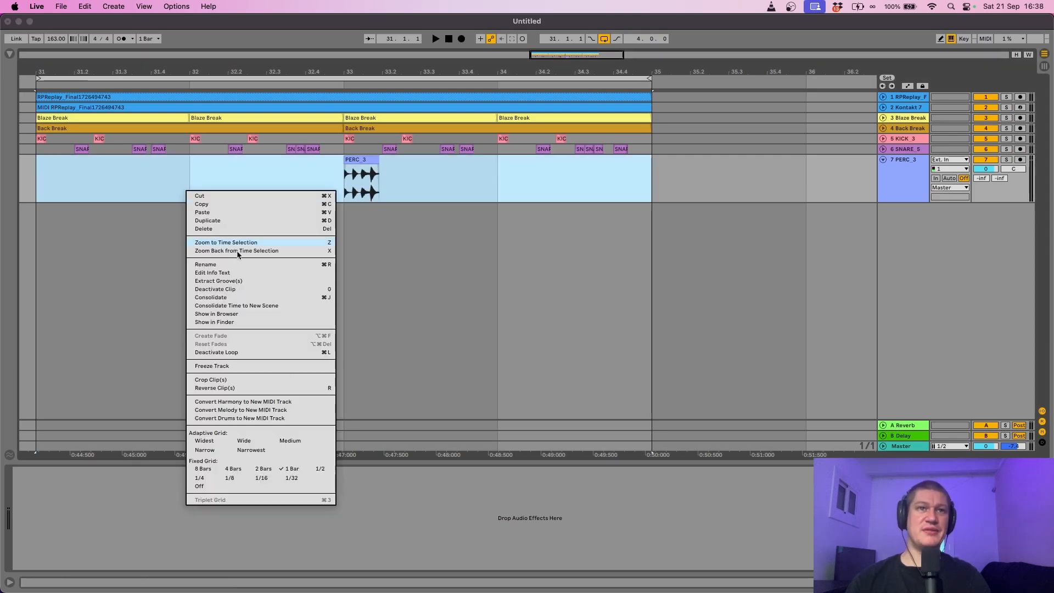
left_click(208, 477)
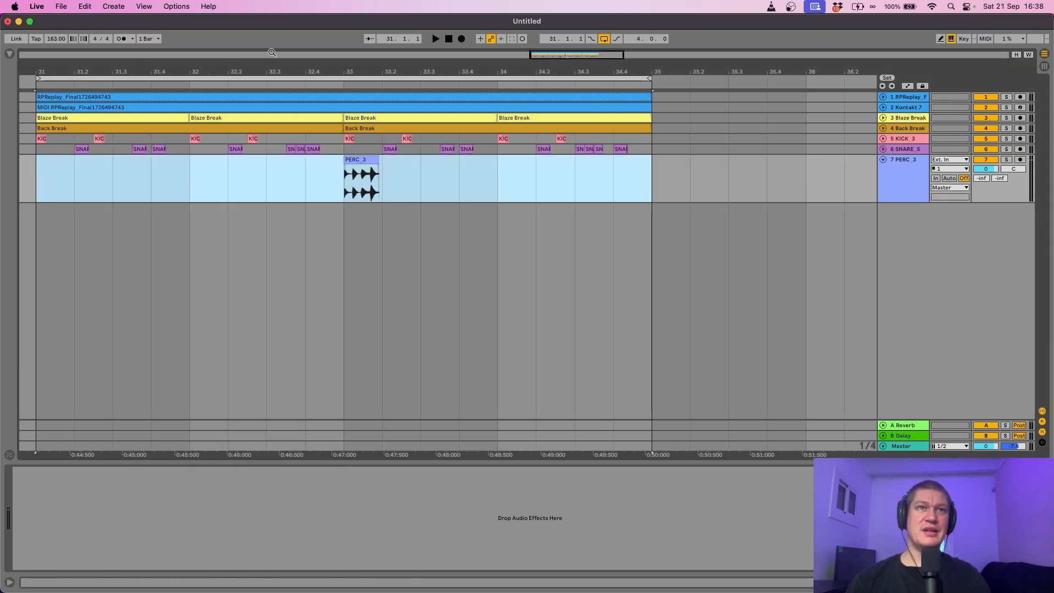
right_click(362, 249)
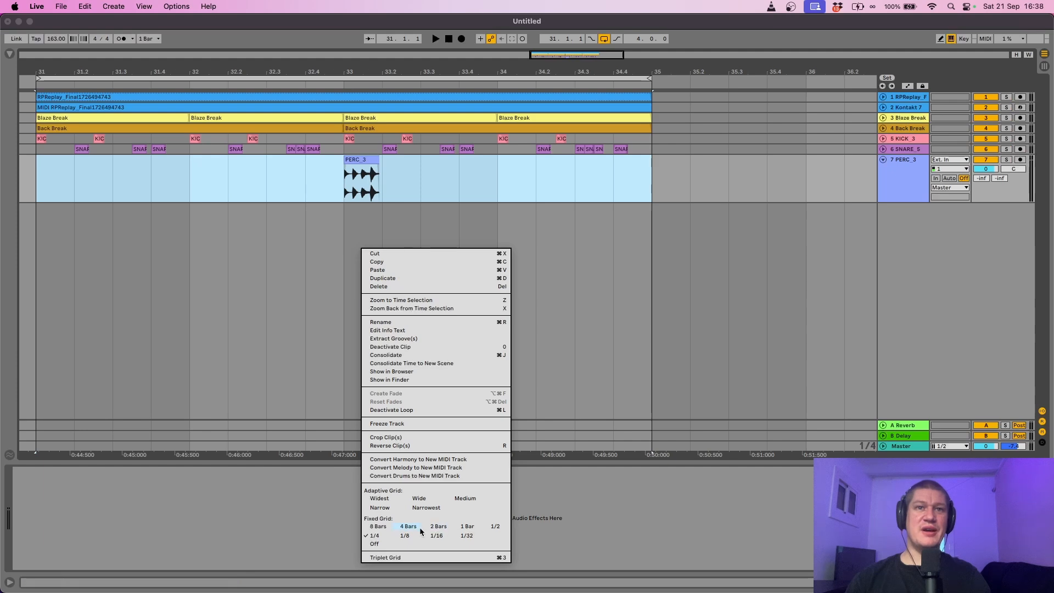
left_click(404, 535)
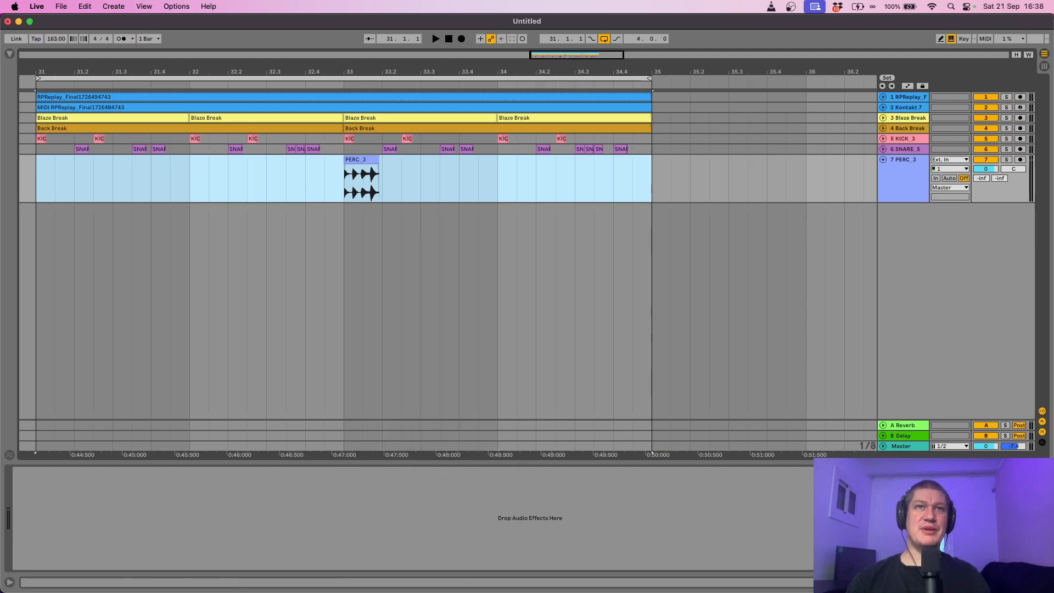
- Shorten the first PERC_3 clip at bar 31 to a sixteenth note so it ends at 31.1.2
scroll(361, 192, "up", 8)
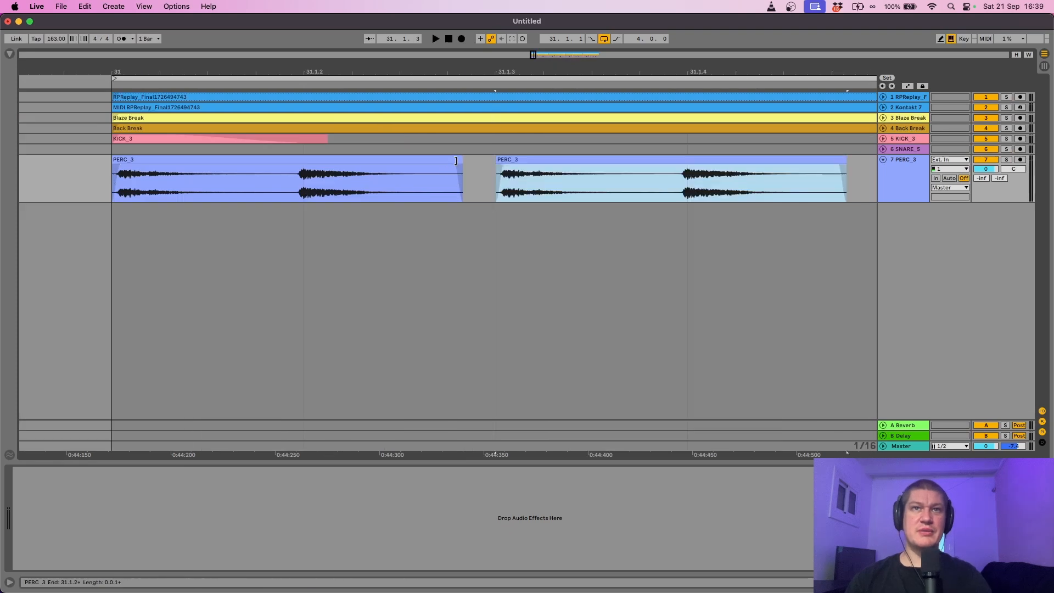
left_click(457, 159)
left_click_drag(457, 160, 306, 160)
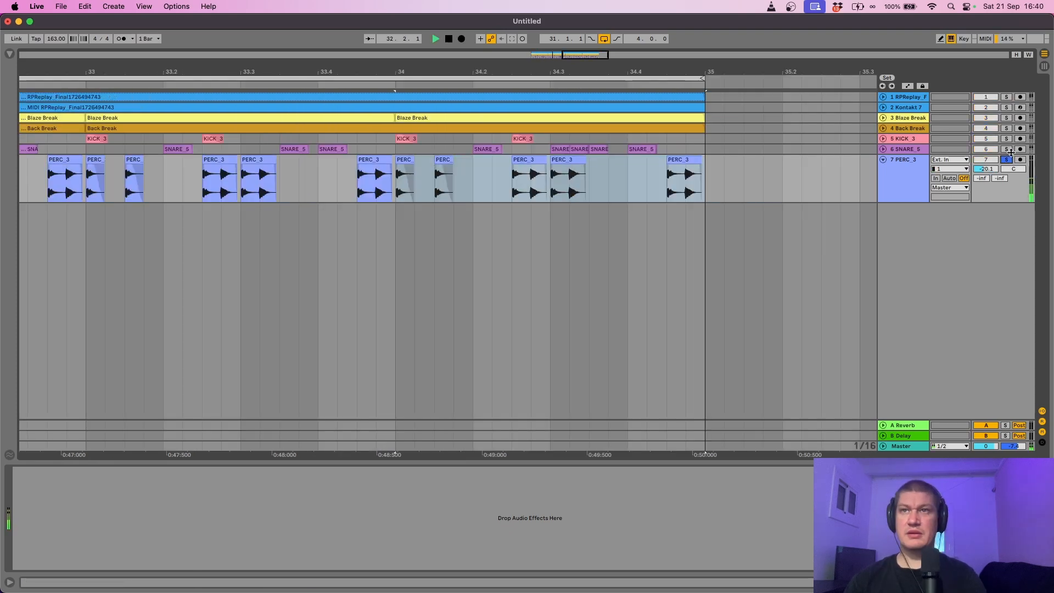
- Solo the SNARE_5, KICK_3, Back Break and Blaze Break tracks alongside the percussion during playback, and fold the PERC_3 track
left_click(1006, 149)
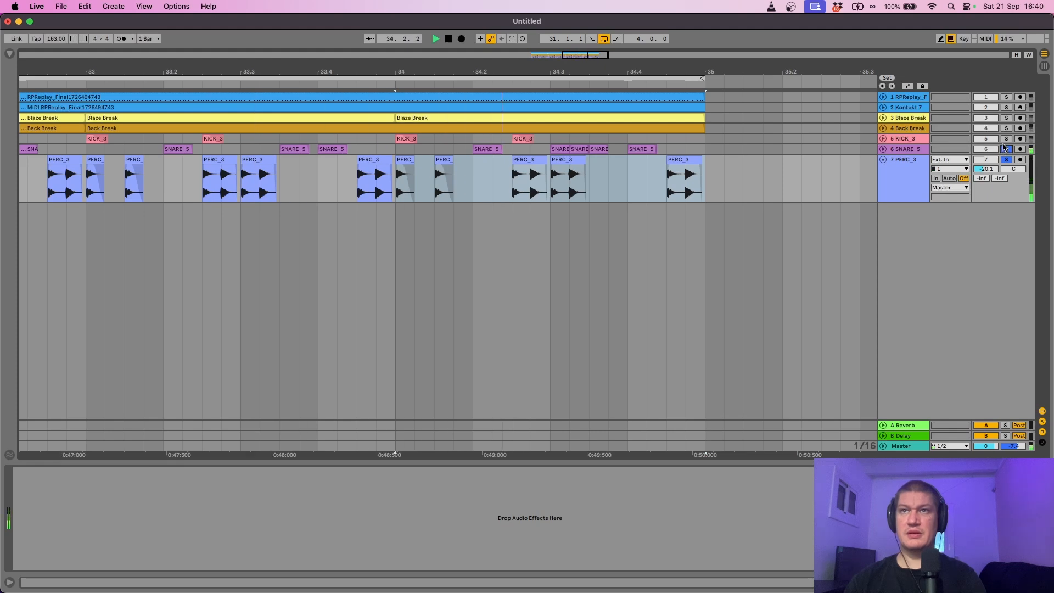
left_click(1006, 139)
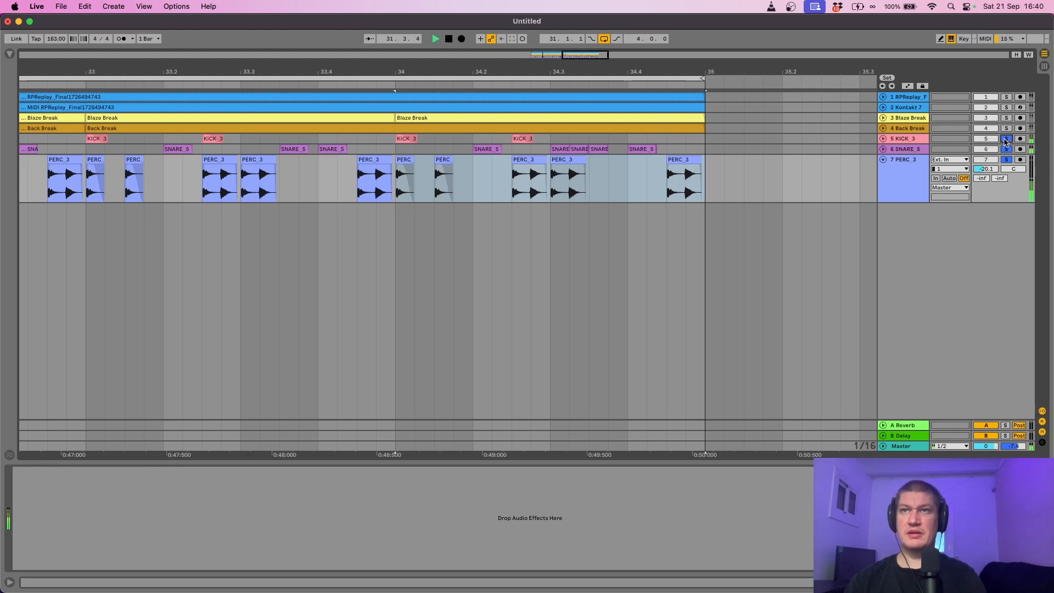
left_click(1006, 129)
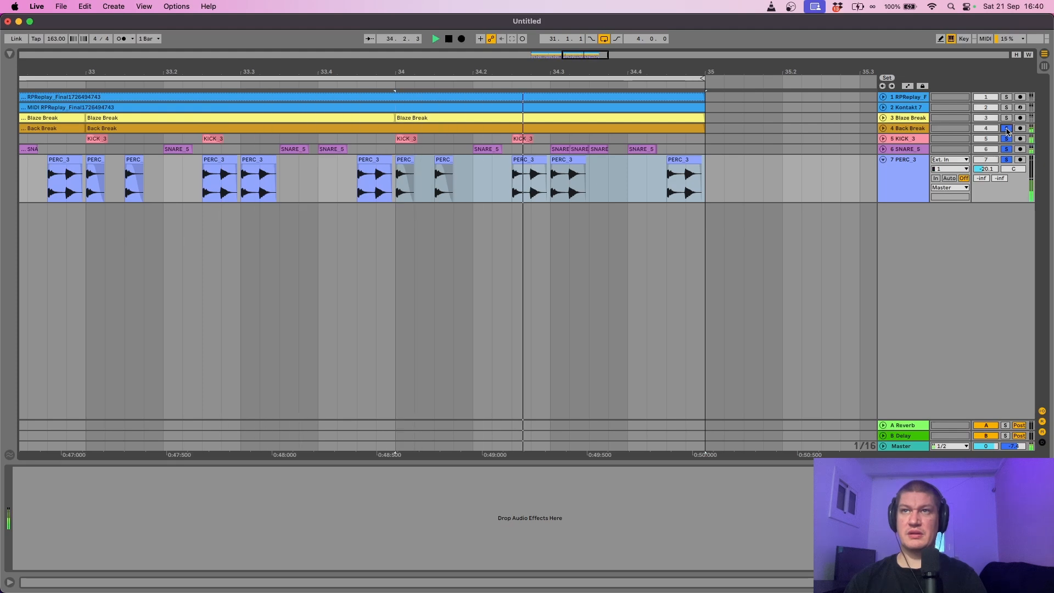
left_click(1006, 118)
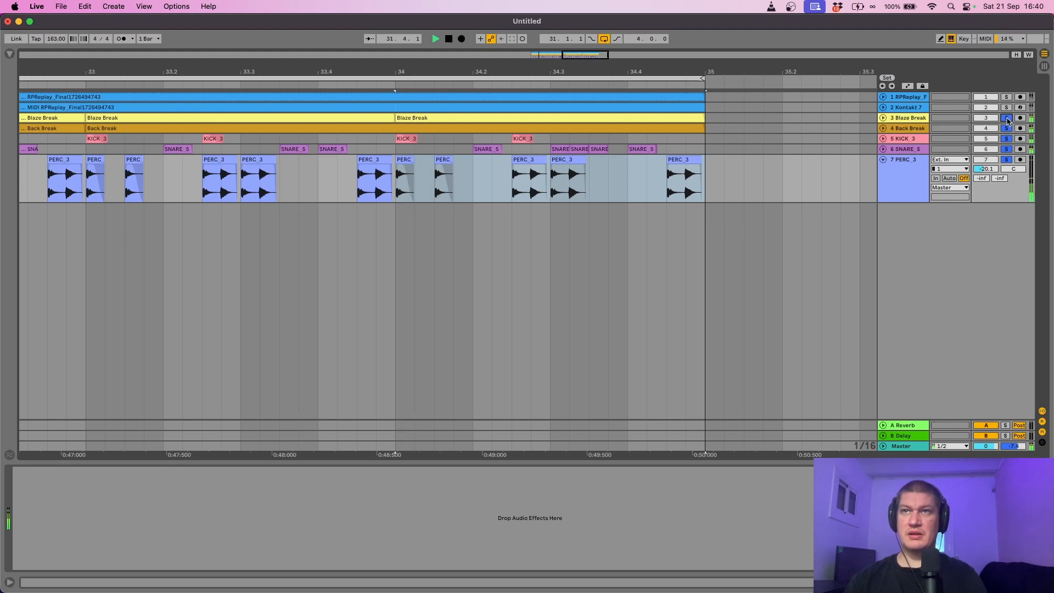
left_click(883, 159)
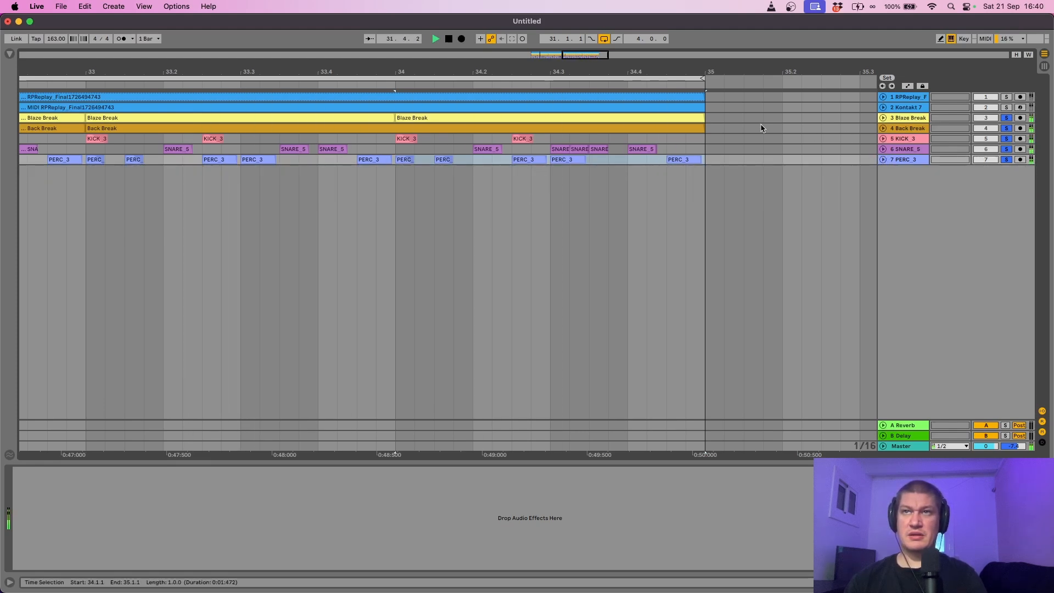
left_click_drag(526, 72, 720, 42)
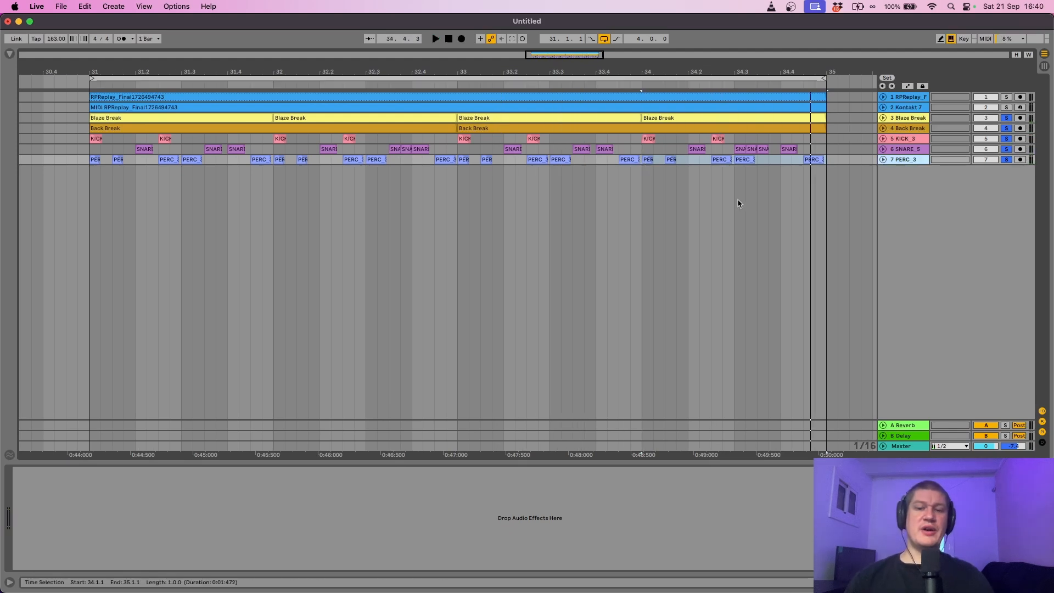
- Add an EQ Eight to the PERC_3 track and turn band 2 into a low cut at about 346 Hz
left_click(10, 55)
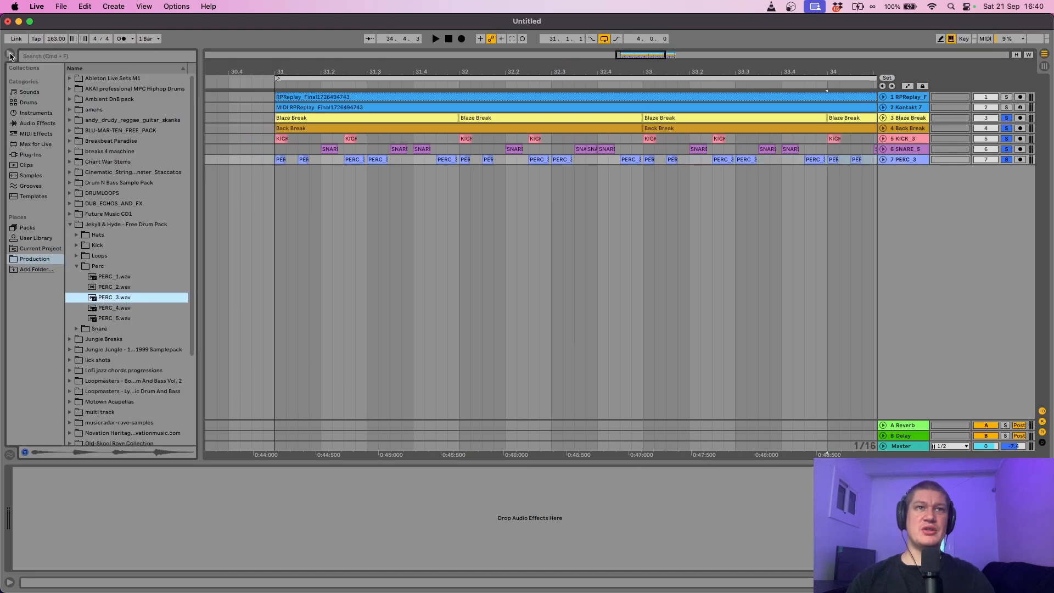
left_click(77, 266)
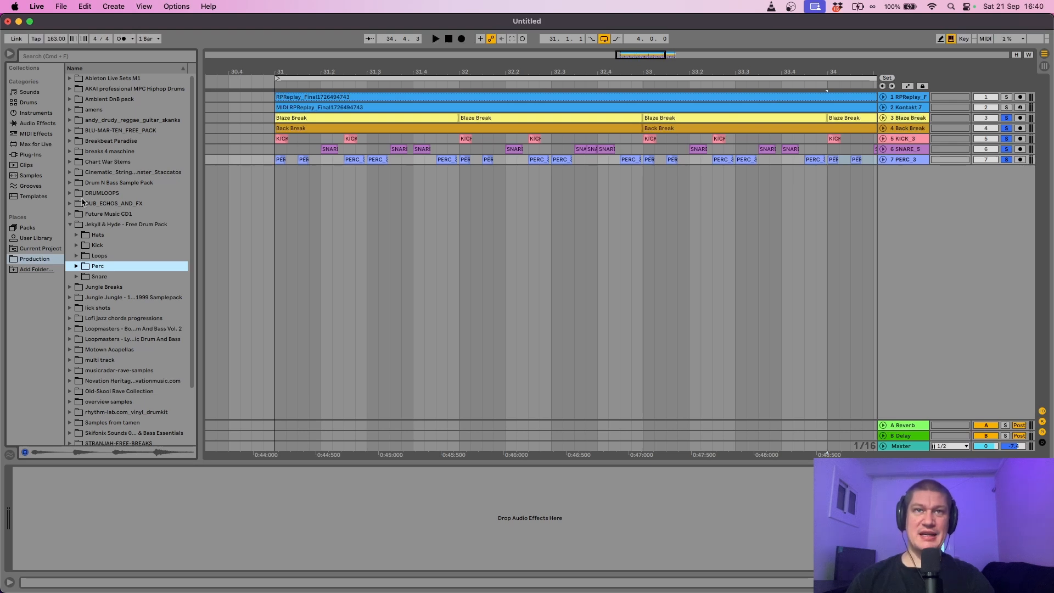
left_click(38, 124)
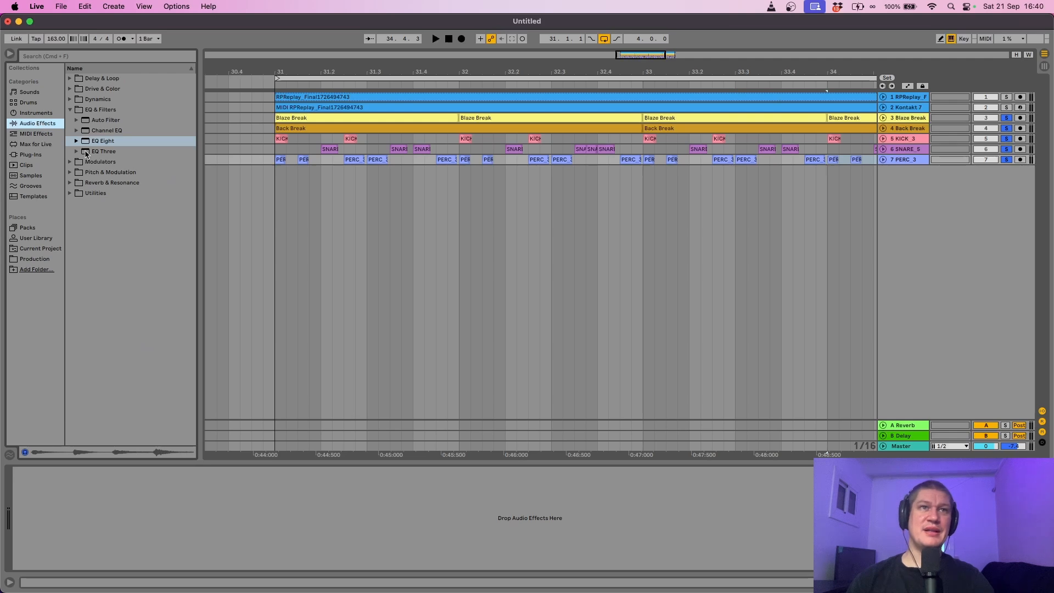
left_click_drag(104, 141, 910, 159)
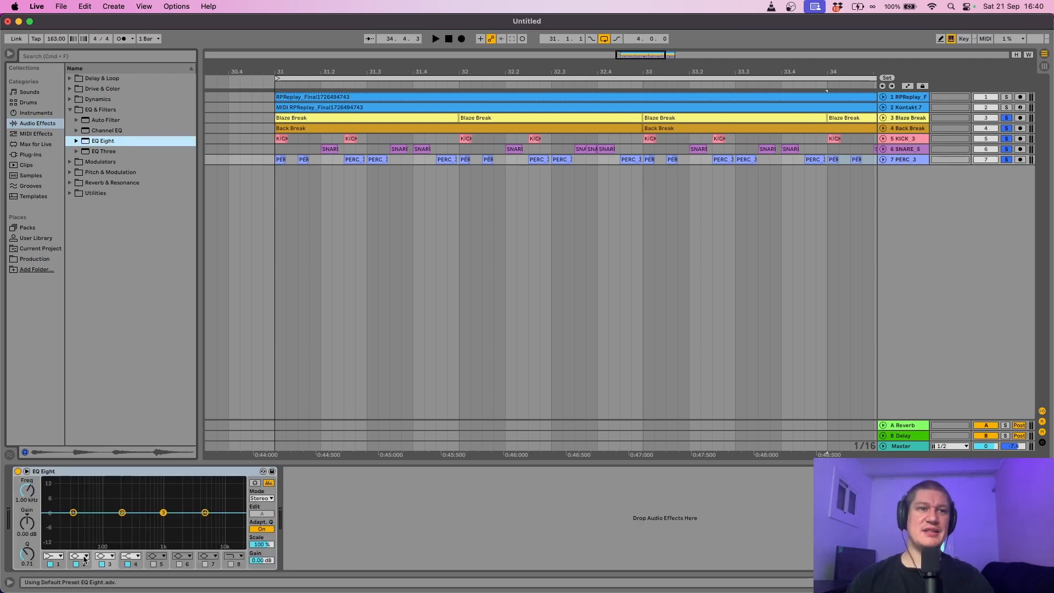
left_click(85, 558)
left_click(75, 499)
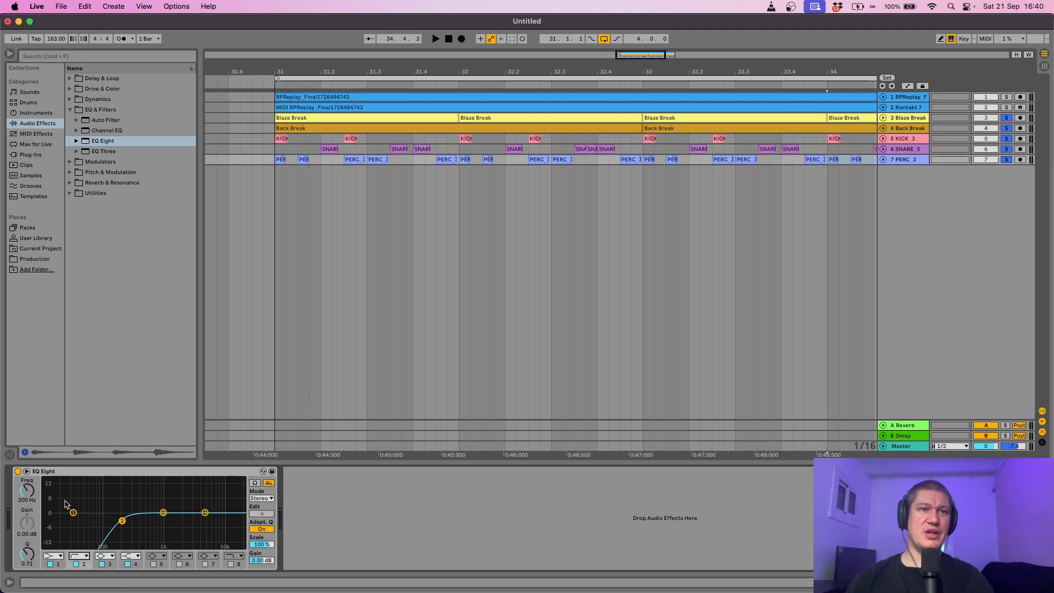
left_click_drag(36, 500, 37, 486)
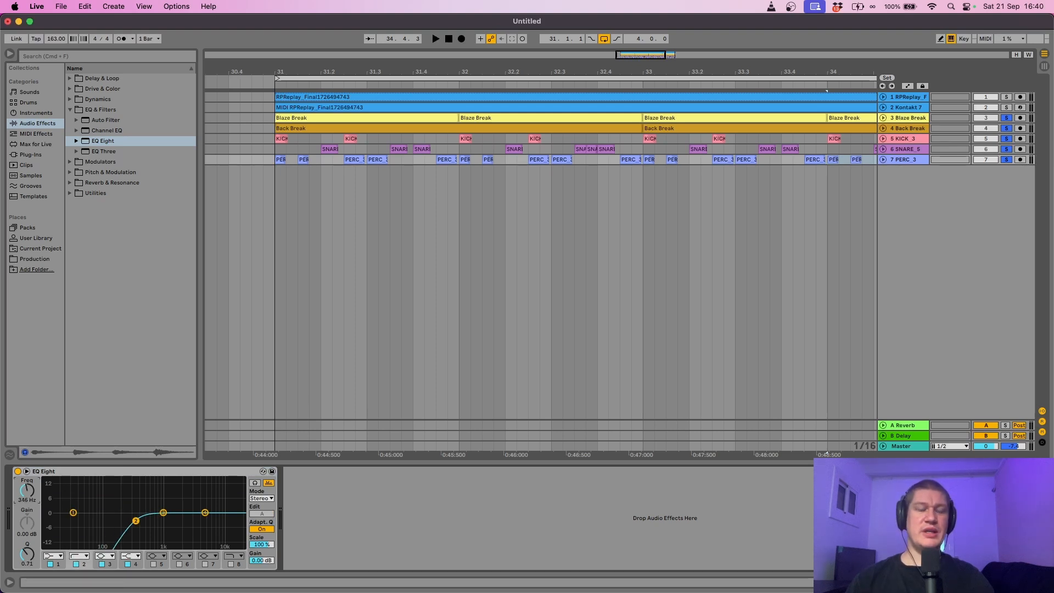
left_click_drag(27, 495, 27, 492)
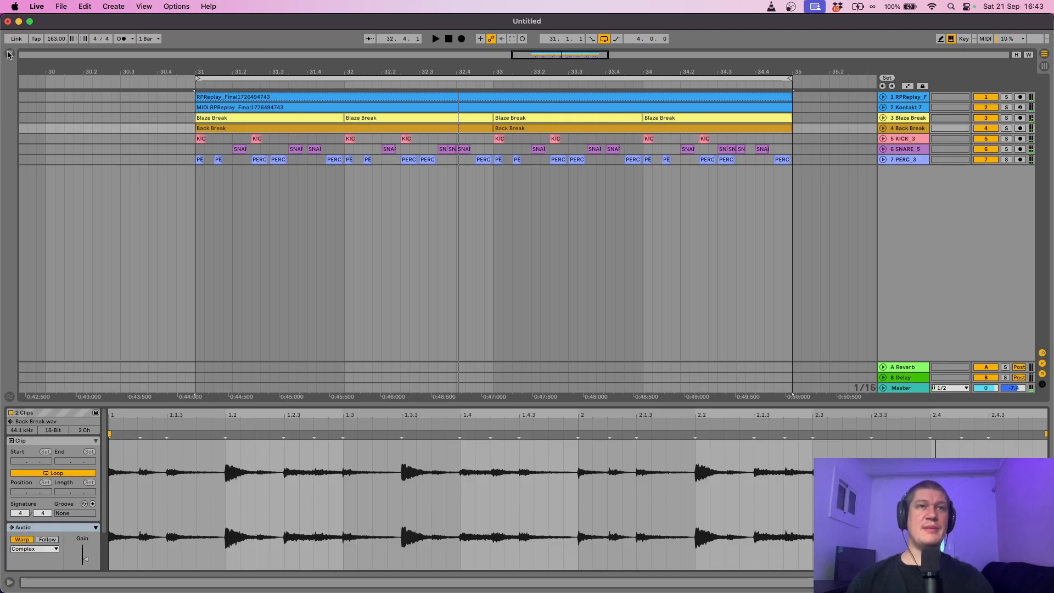
- Load the Kit-SolidModern-Brush drum kit from the Session Drums Multimic pack onto a new track
left_click(9, 54)
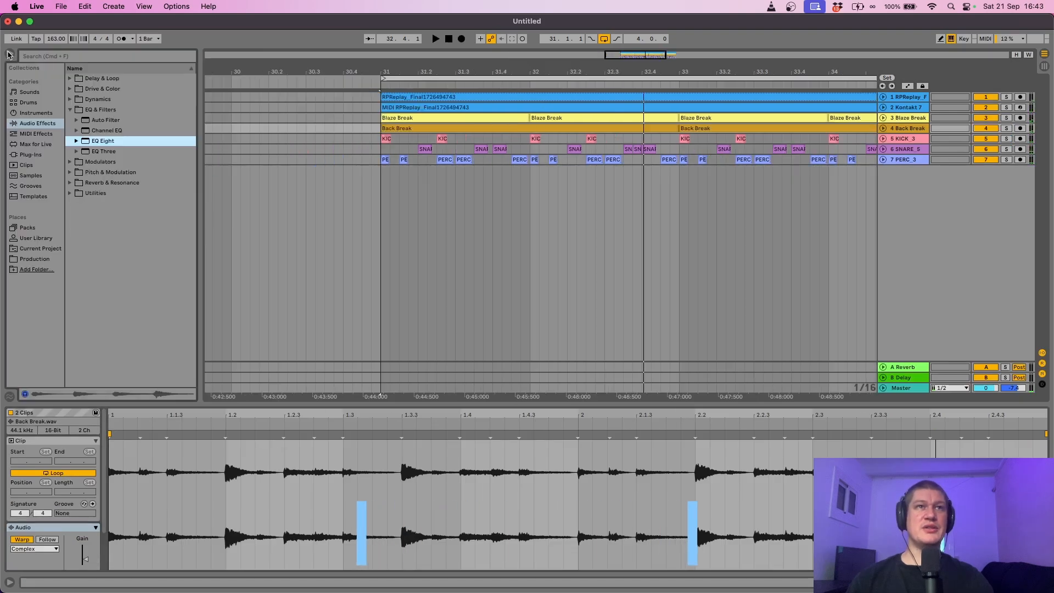
left_click(47, 57)
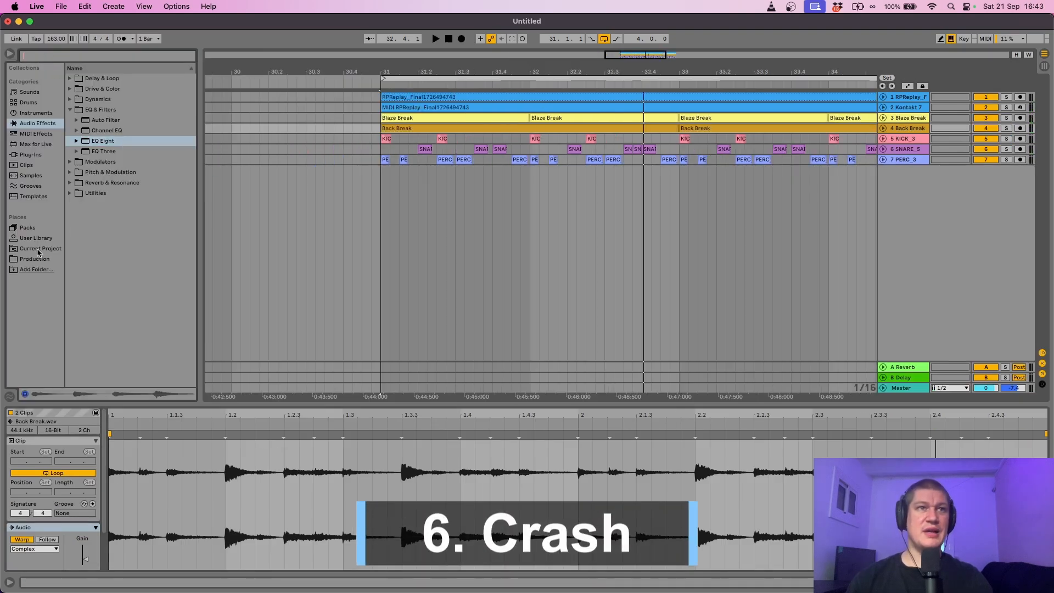
left_click(33, 228)
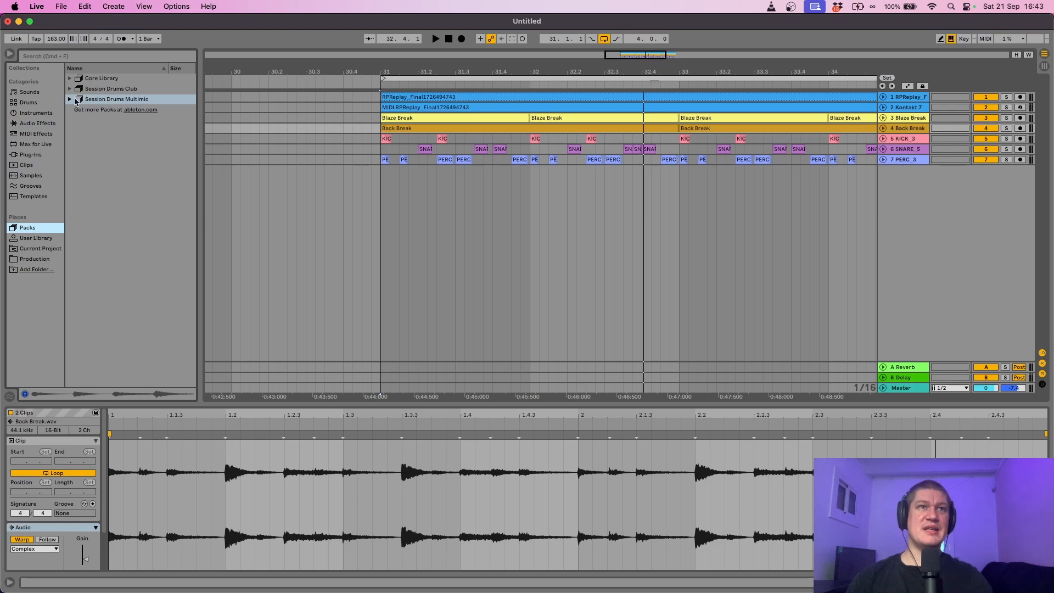
left_click(70, 100)
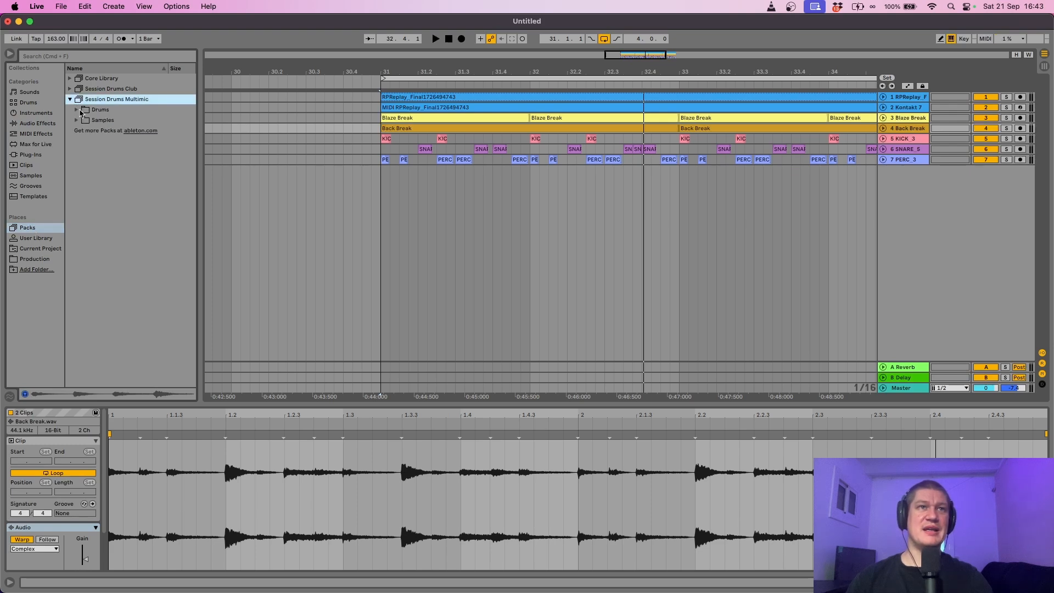
left_click(80, 111)
left_click(76, 110)
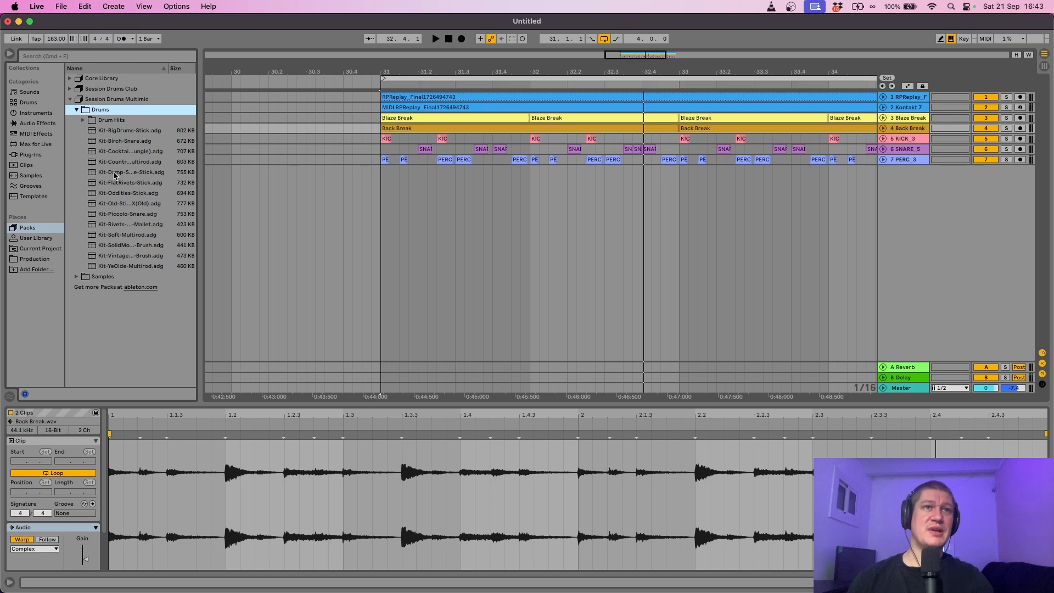
left_click(115, 173)
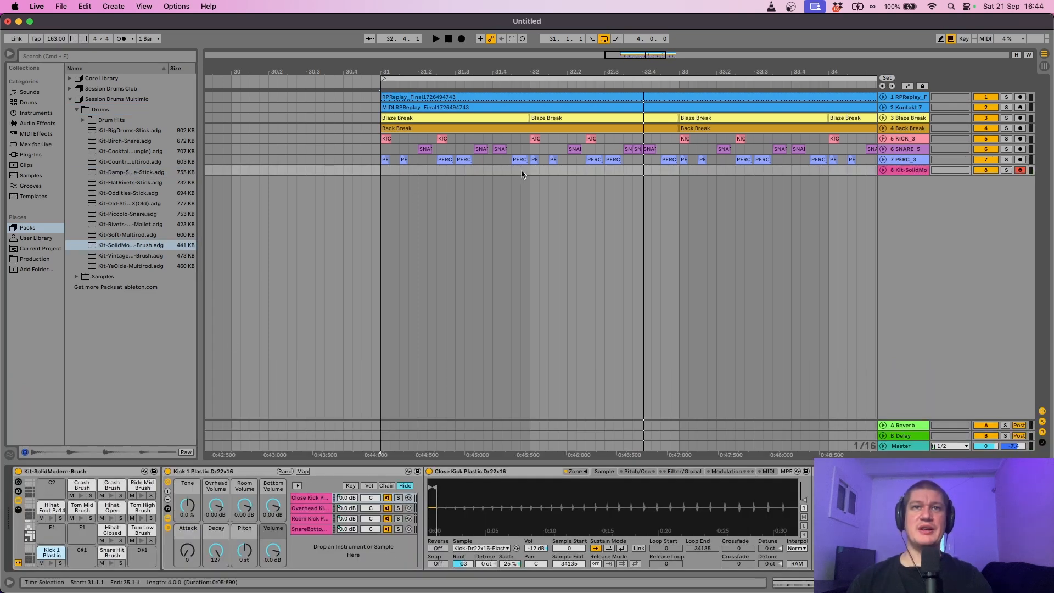
- Create a one-bar MIDI clip at bar 31 on the kit track and enter a Crash Brush Pa18 note on its first sixteenth
left_click_drag(532, 173, 380, 186)
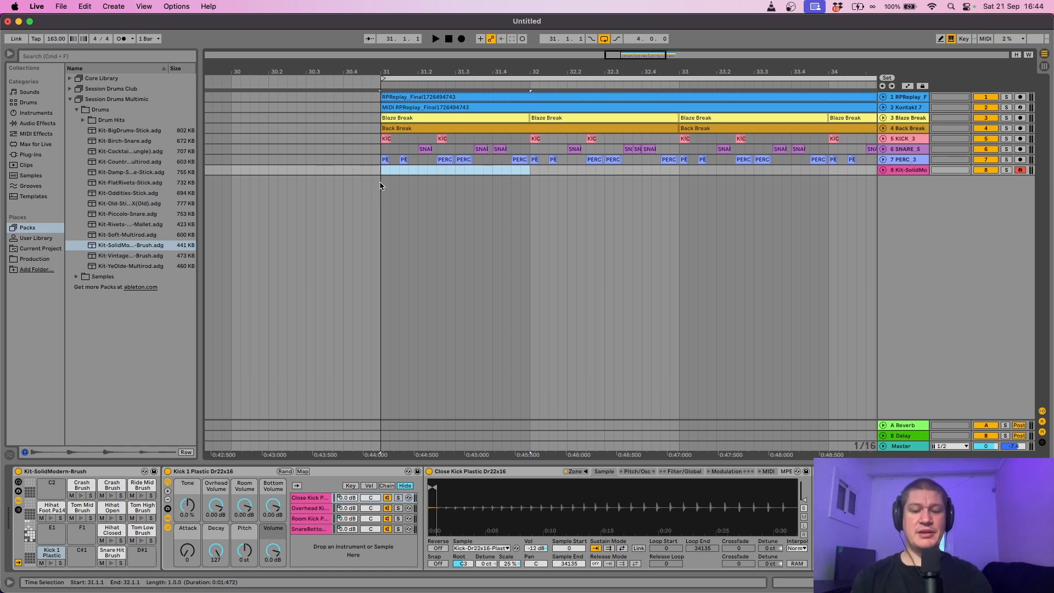
key("super+shift+m")
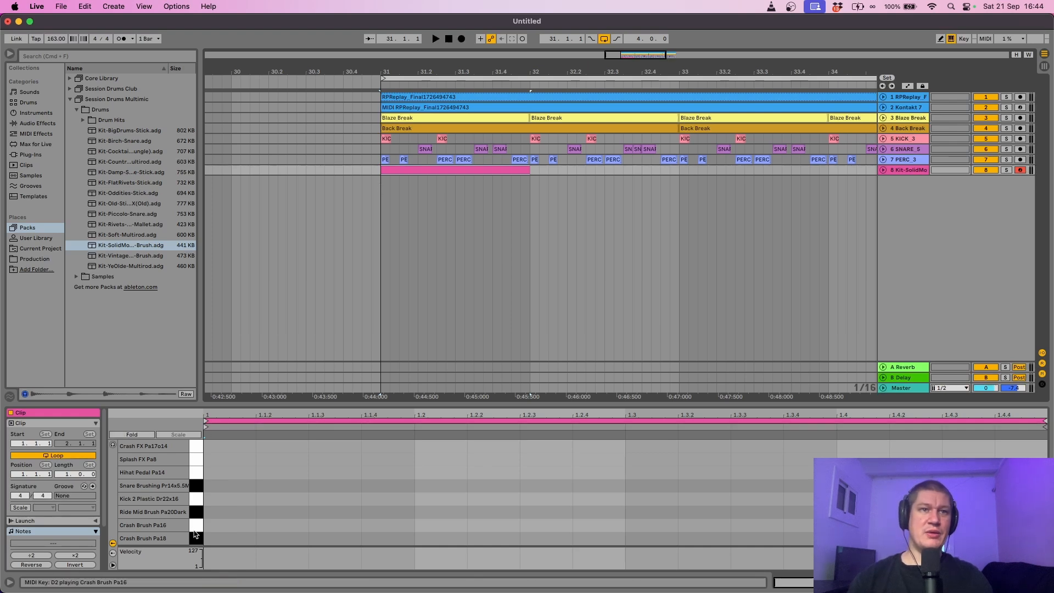
left_click(113, 446)
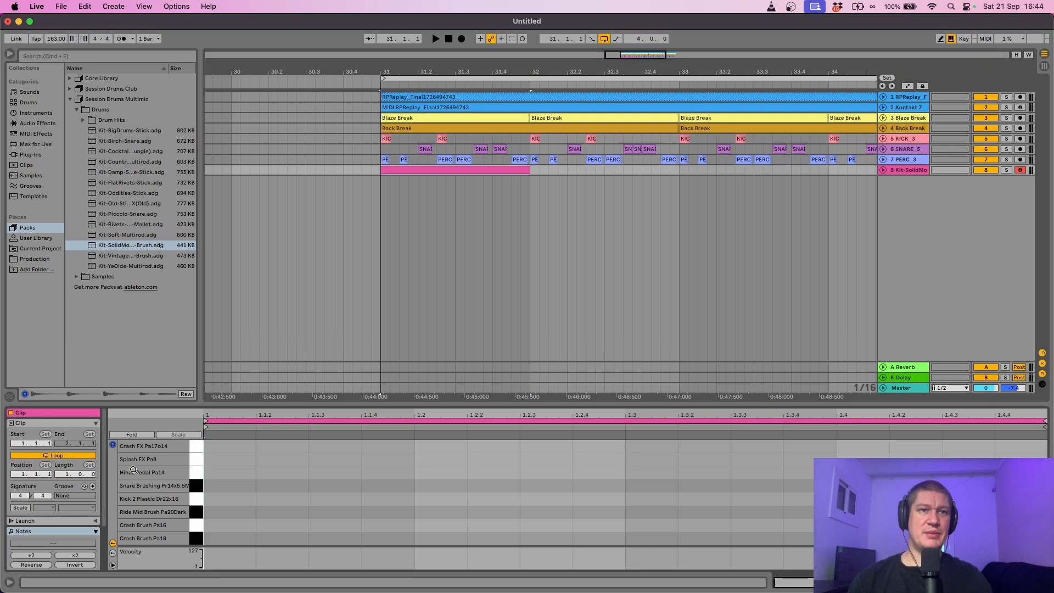
left_click_drag(244, 405, 244, 347)
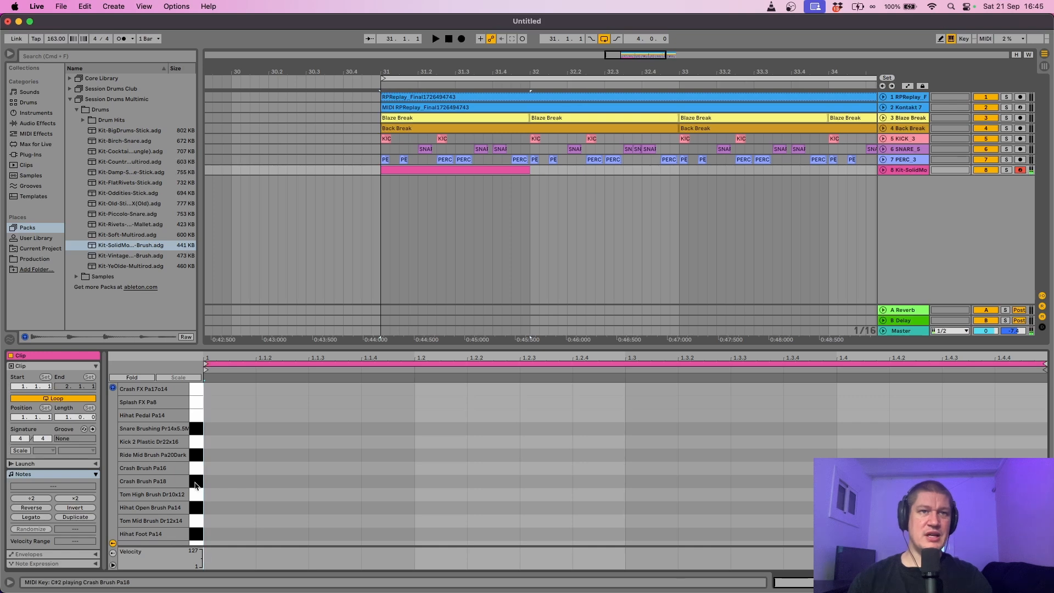
left_click(195, 484)
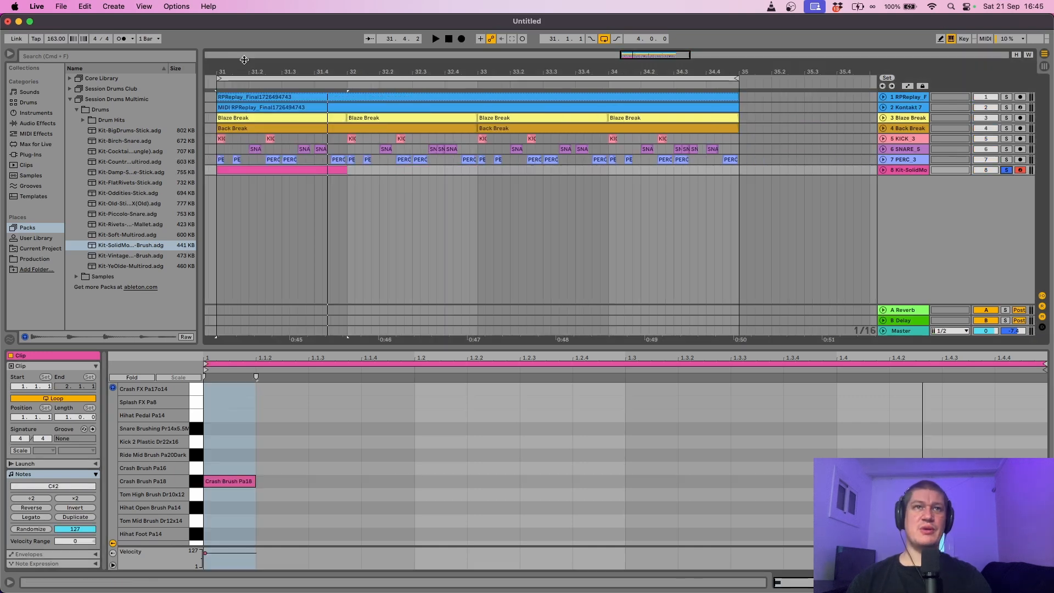
- Freeze the Kit-SolidModern-Brush track
left_click_drag(247, 70, 267, 46)
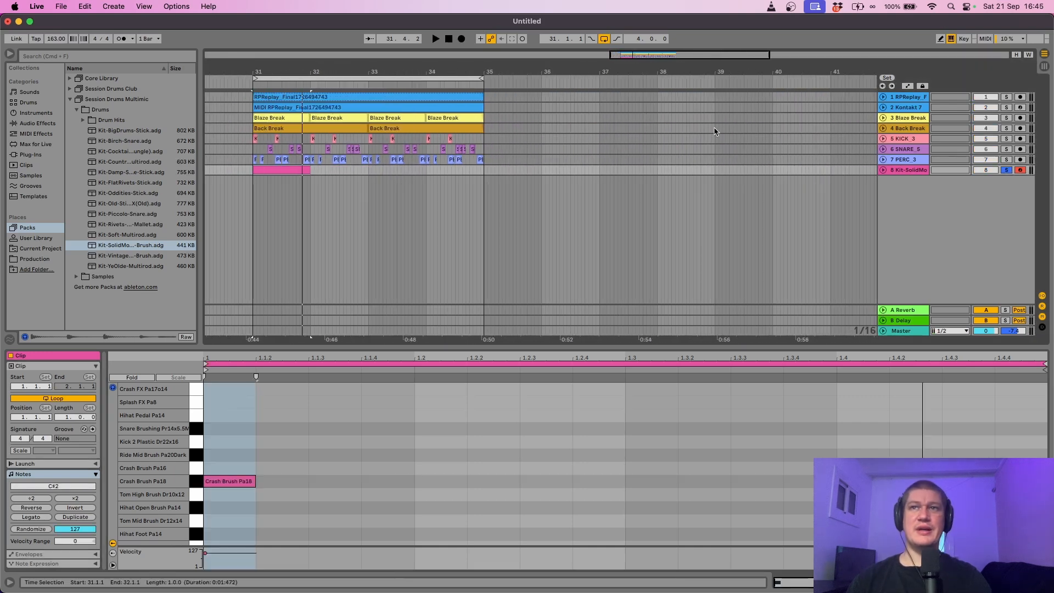
right_click(906, 172)
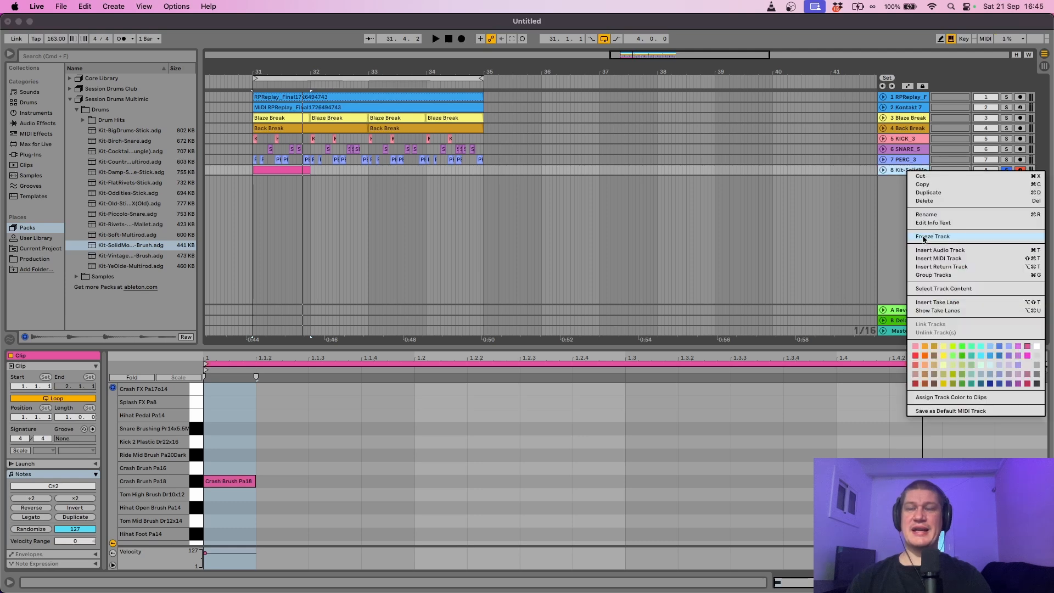
left_click(902, 190)
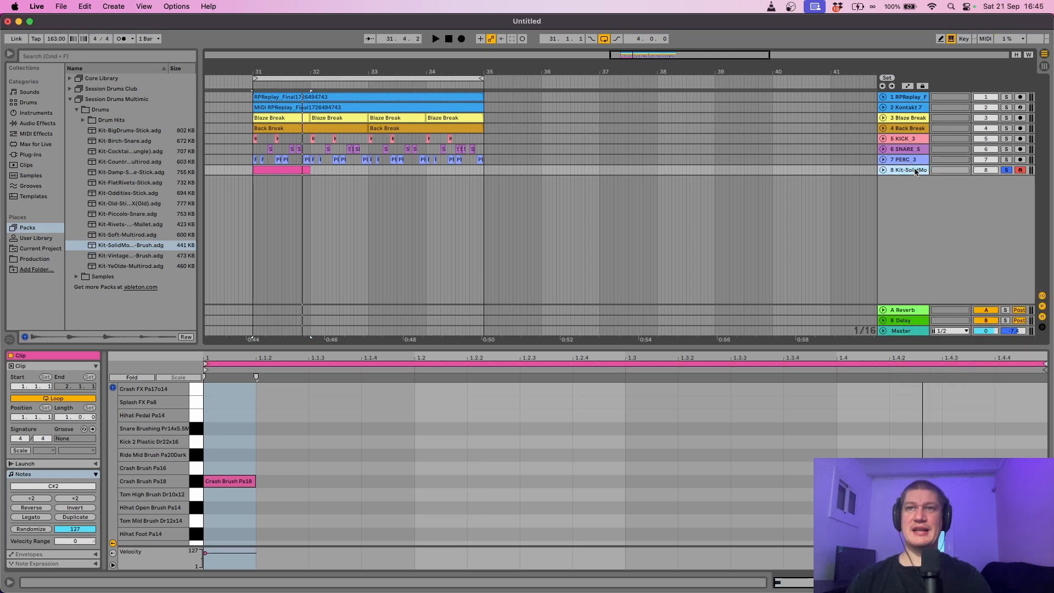
right_click(915, 171)
left_click(939, 234)
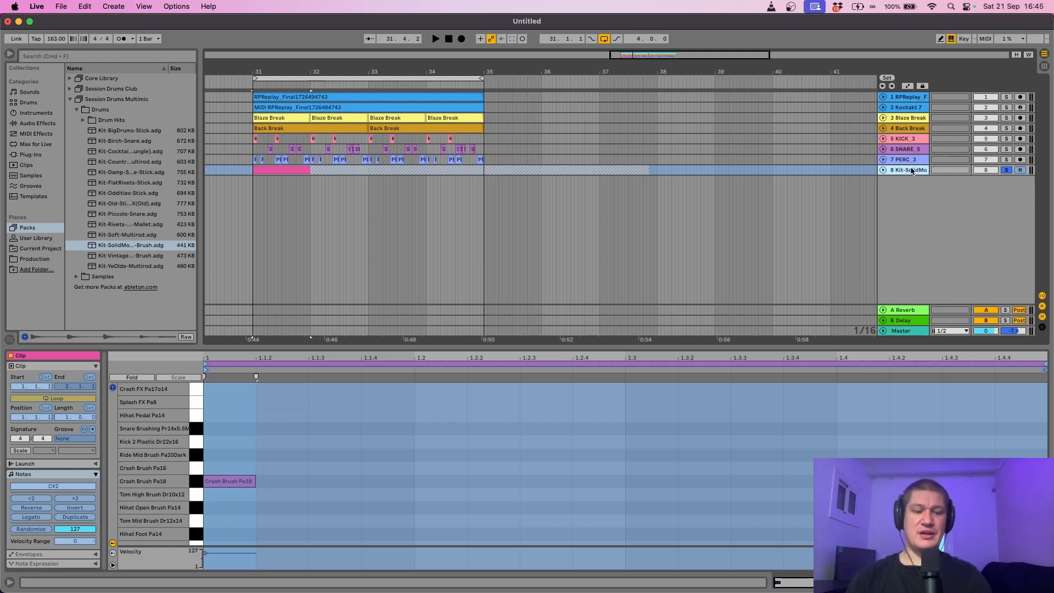
- Insert a new audio track and copy the frozen crash clip to bar 31 and its freeze tail to bar 32 on it
key("super+t")
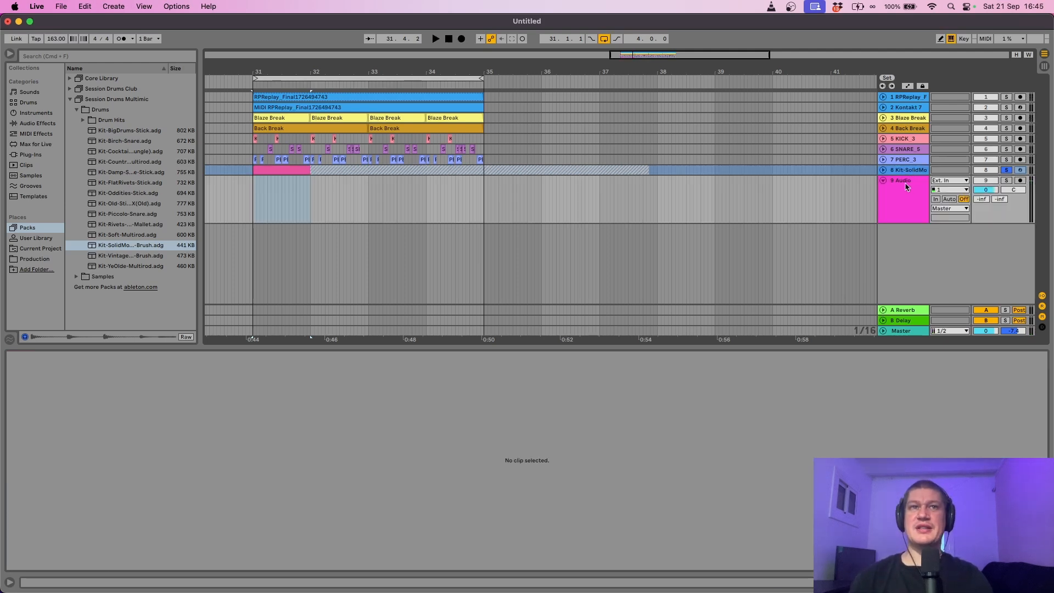
left_click(301, 171)
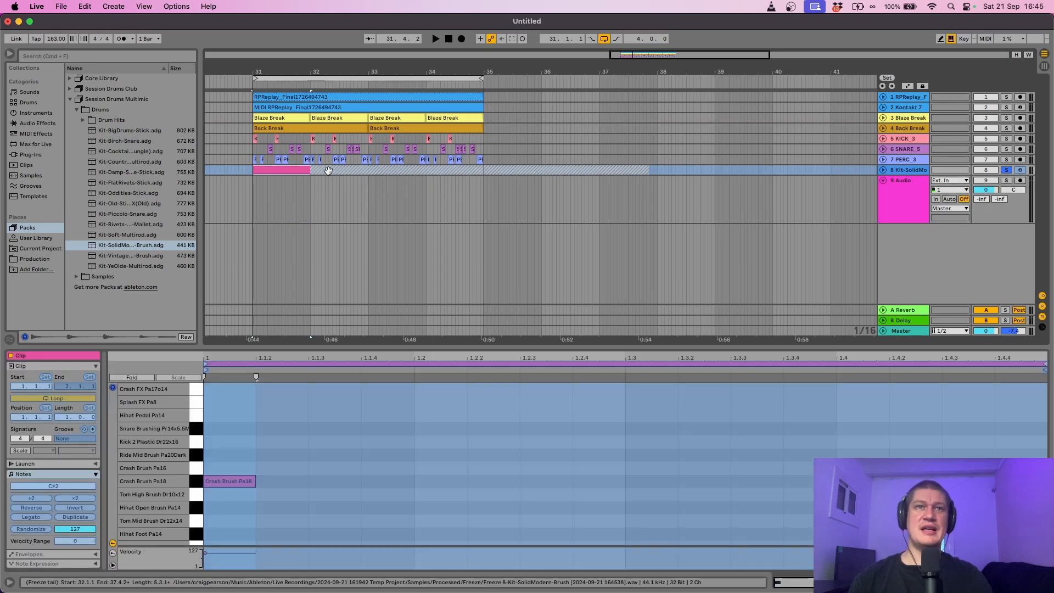
left_click(328, 170)
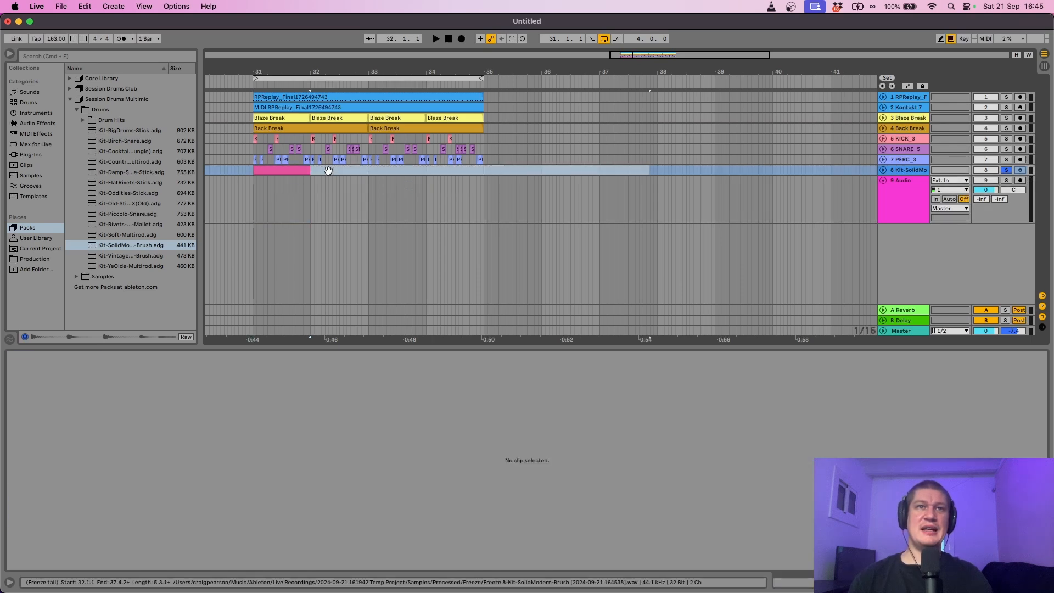
left_click(291, 171)
left_click_drag(291, 172, 292, 188)
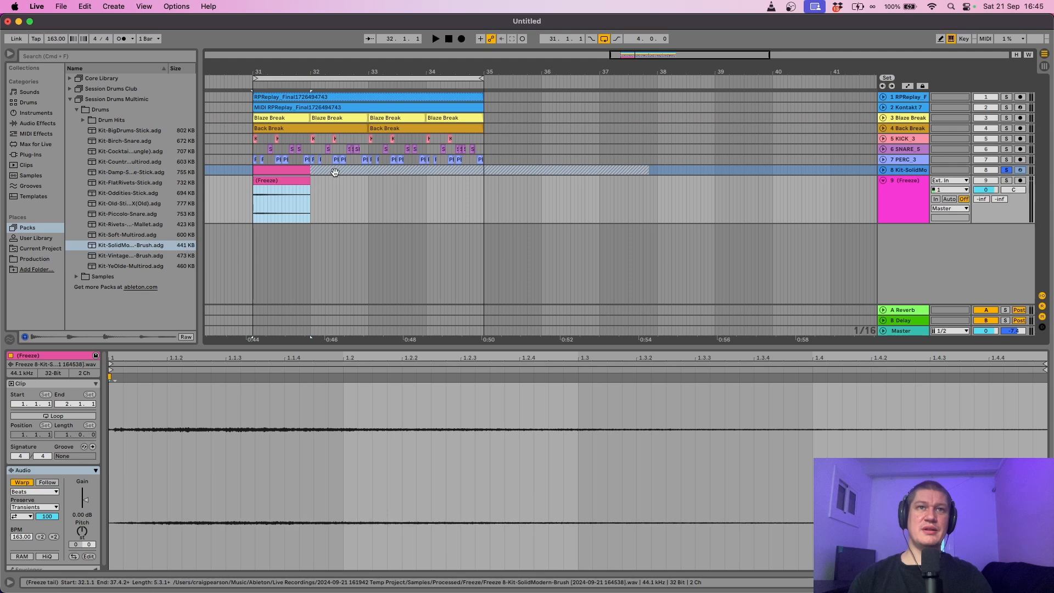
left_click(335, 172)
left_click_drag(335, 171, 406, 197)
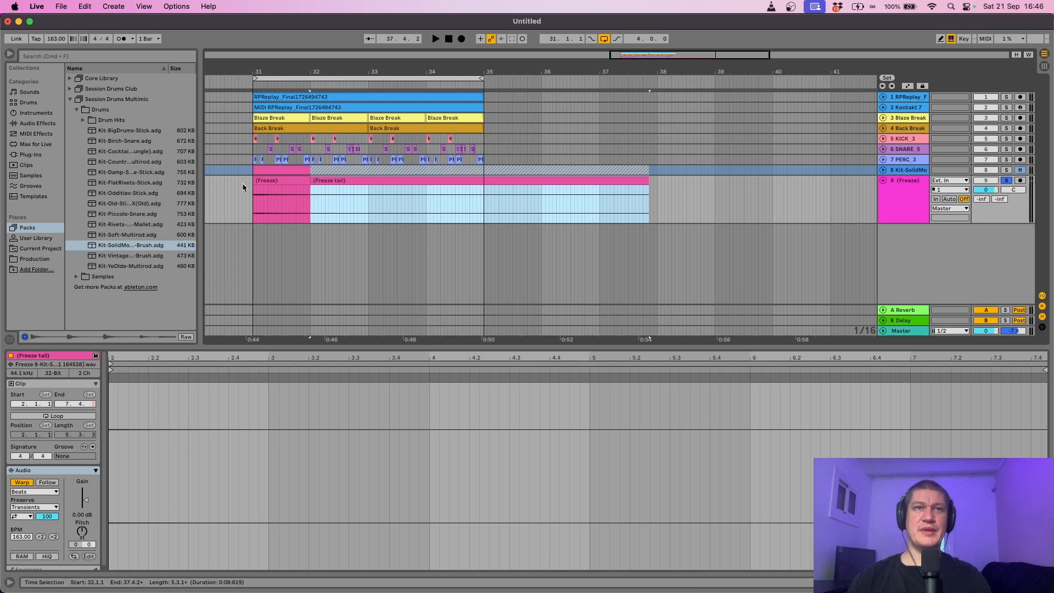
- Consolidate the copied crash and its freeze tail into one four-bar clip from bar 31 to 35 and reverse it
left_click(262, 190)
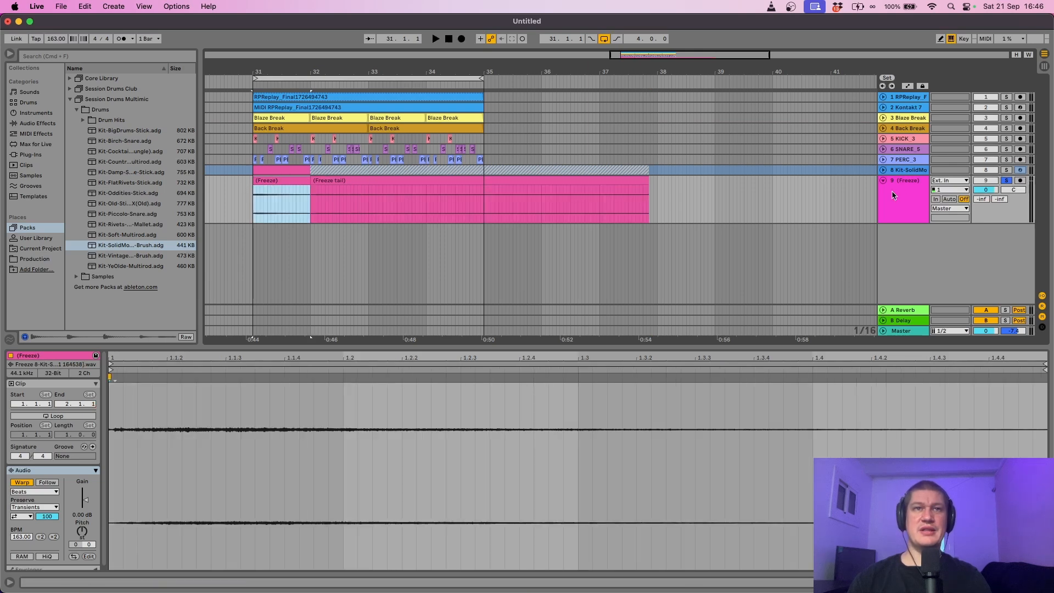
key("space")
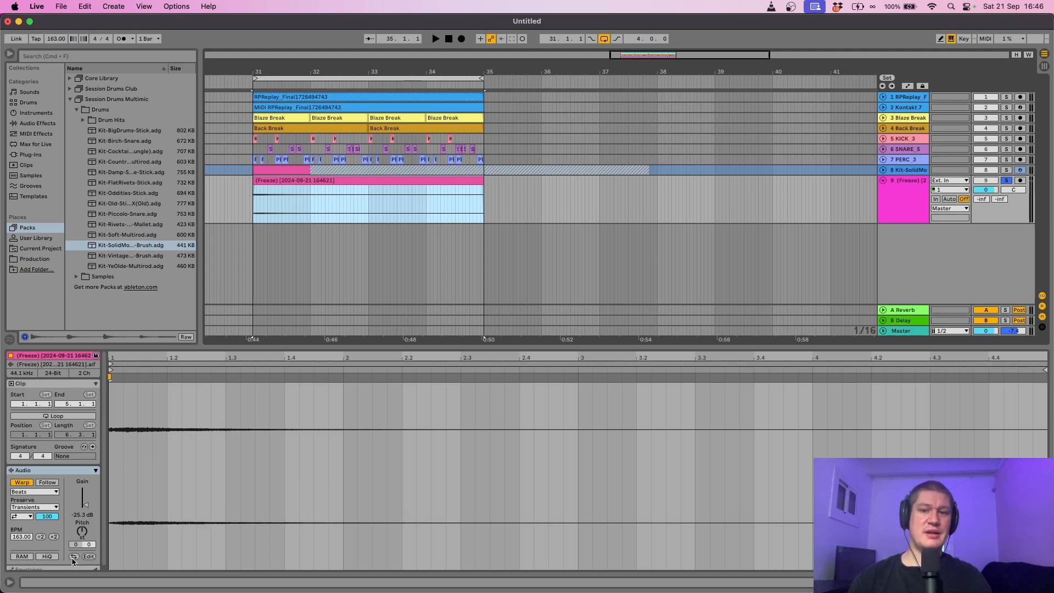
left_click(73, 556)
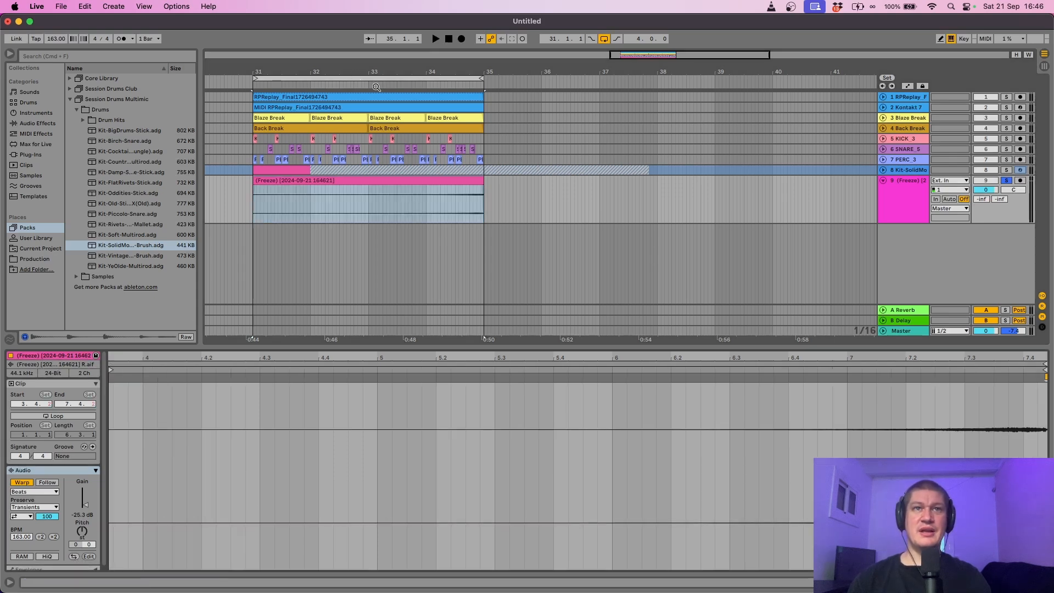
left_click_drag(343, 73, 550, 75)
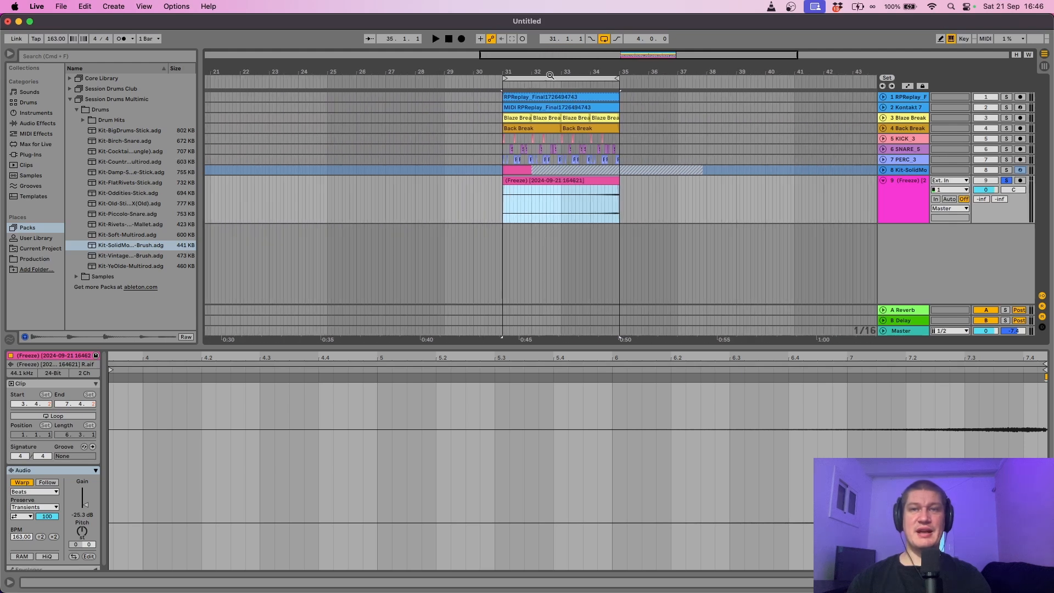
- Solo the frozen Kit-SolidModern-Brush track alongside the reversed crash track and play the four-bar loop from bar 31
left_click(917, 172)
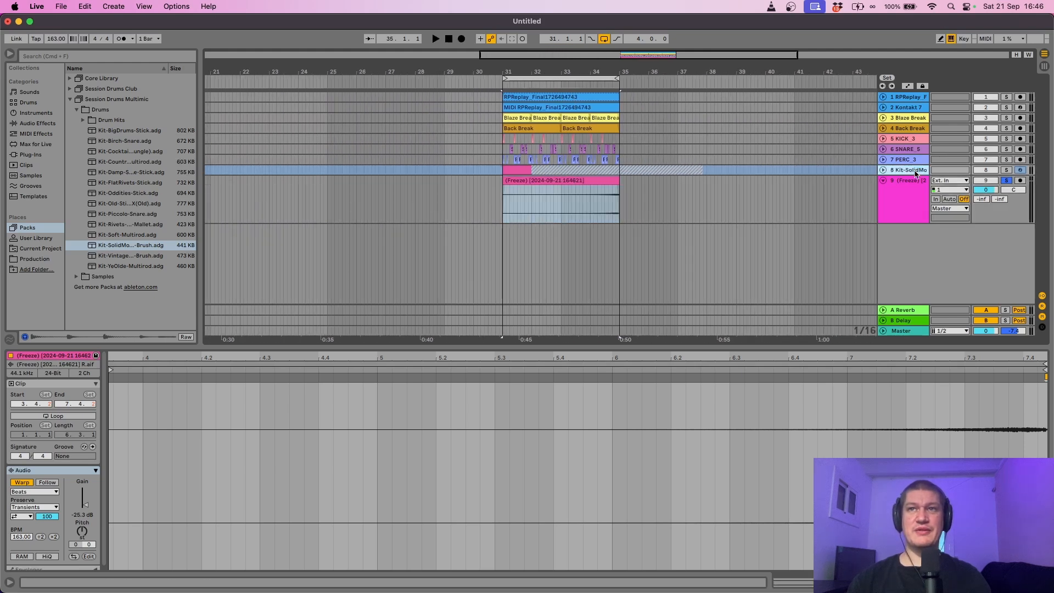
left_click(1007, 171)
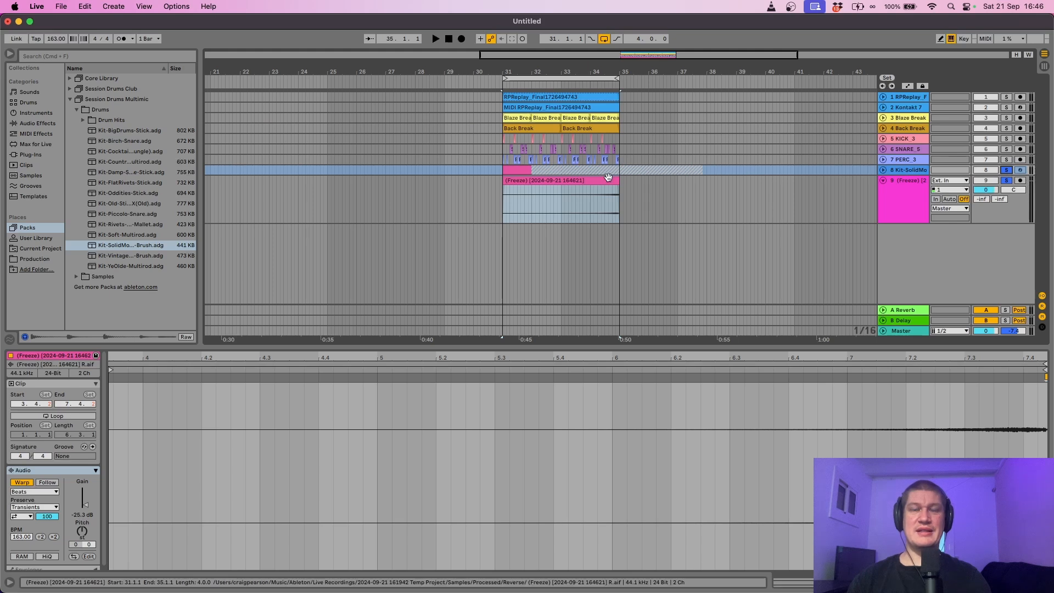
left_click(557, 207)
key("space")
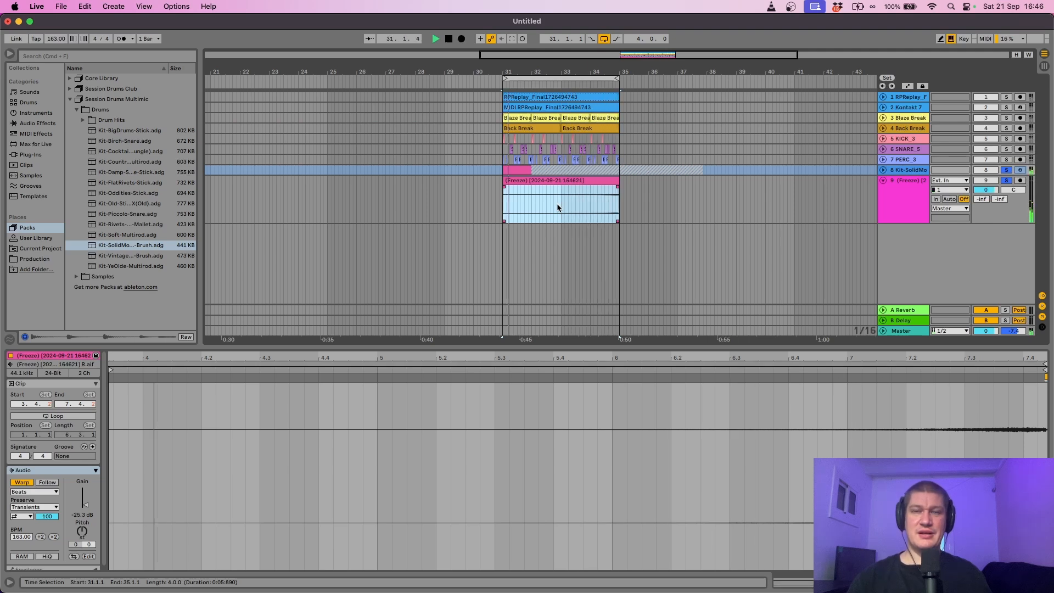
key("z")
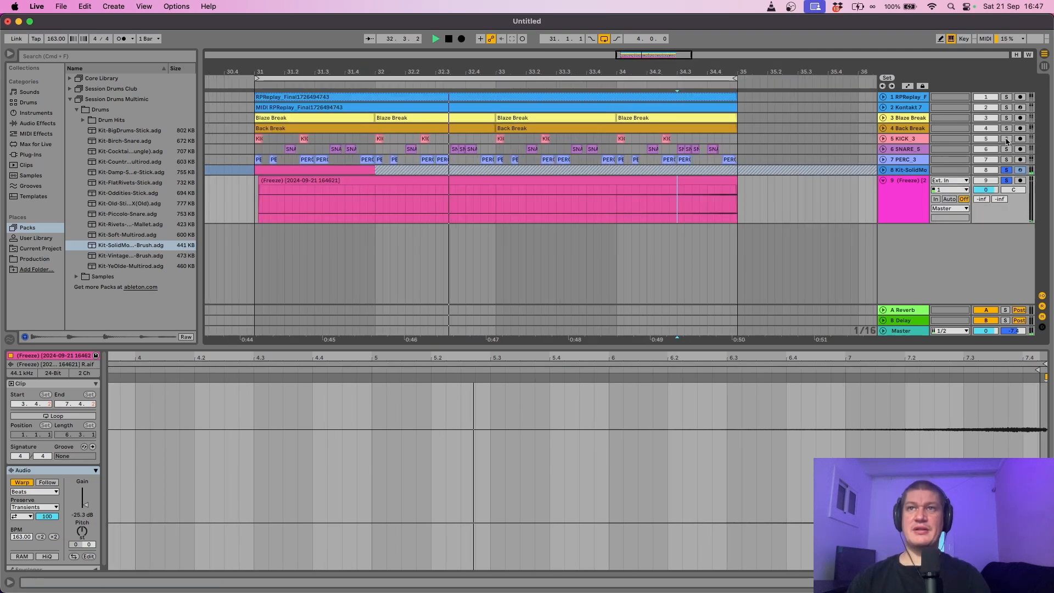
- Add the Blaze Break, Back Break, KICK, SNARE and PERC tracks to the solo to hear the crashes with the drums
left_click(1006, 118, "super")
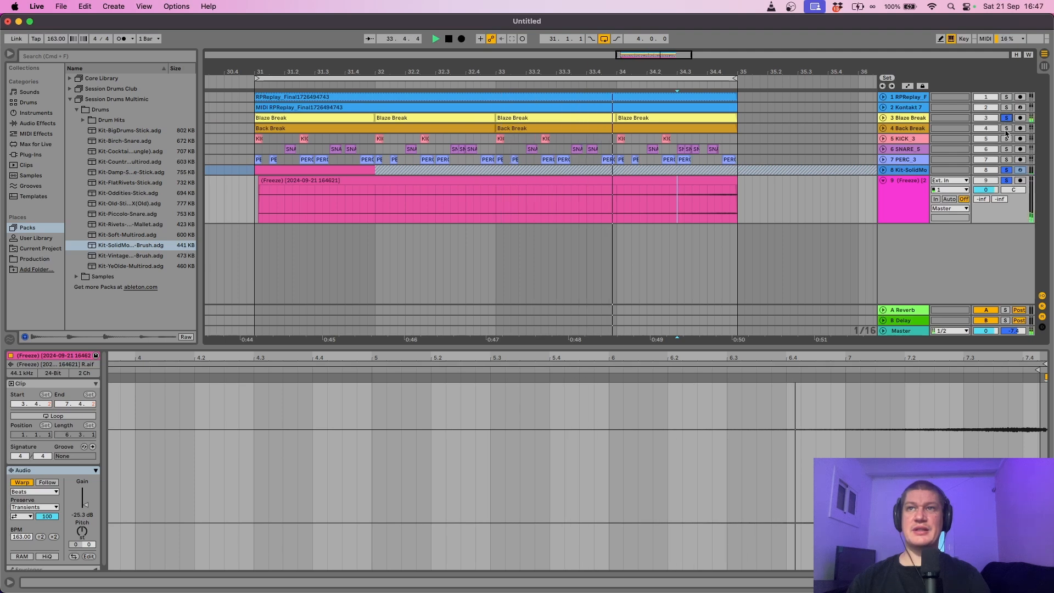
left_click(1006, 128, "super")
left_click(1006, 139, "super")
left_click(1006, 150, "super")
left_click(1006, 161, "super")
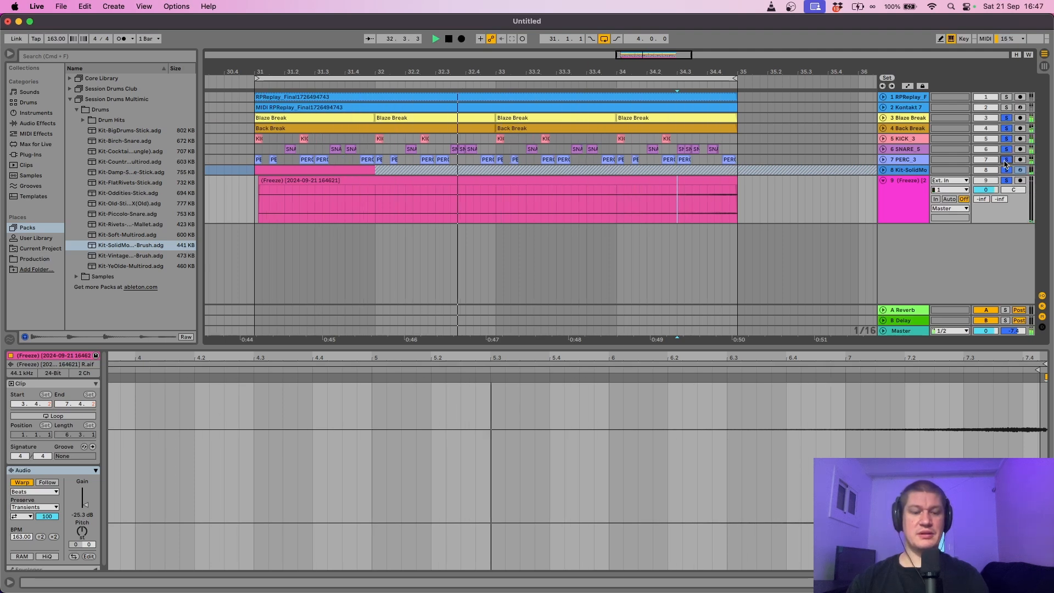
- Set the volume of both the Kit-SolidModern-Brush and reversed crash tracks to -5.0 dB in the mixer
key("Tab")
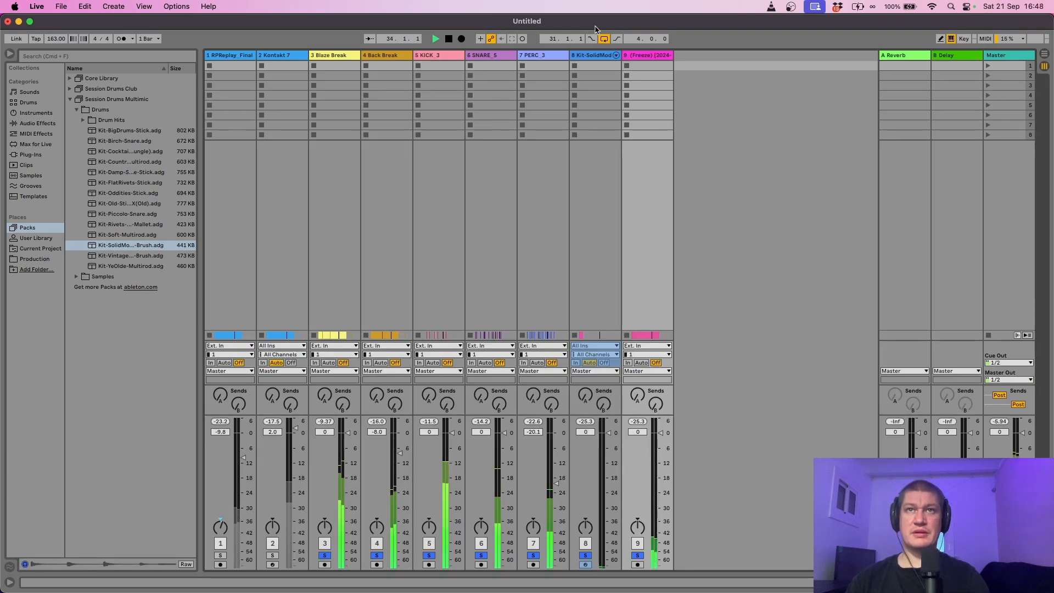
left_click(613, 55)
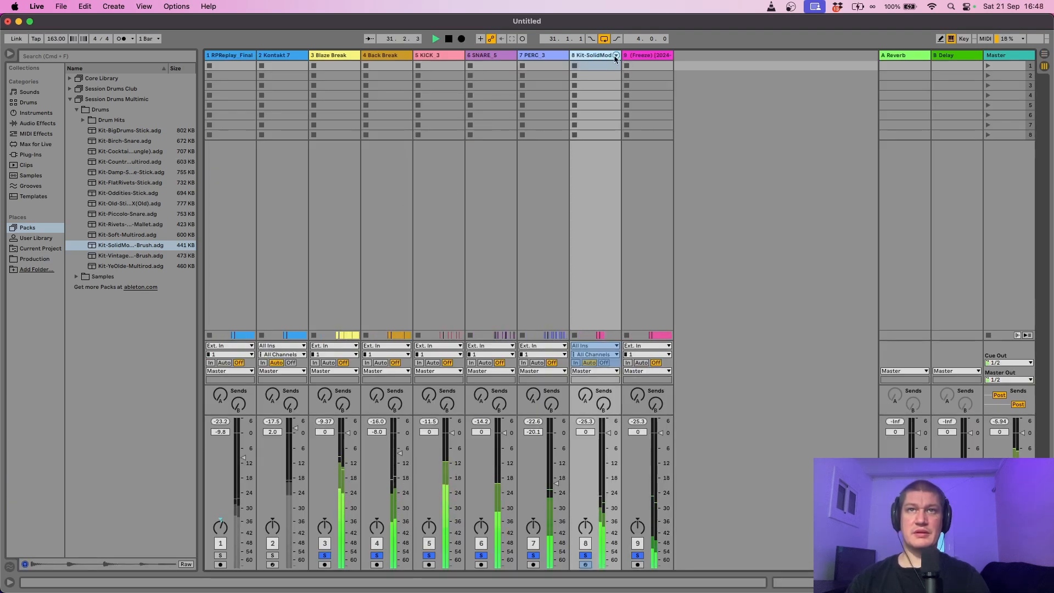
key("Right")
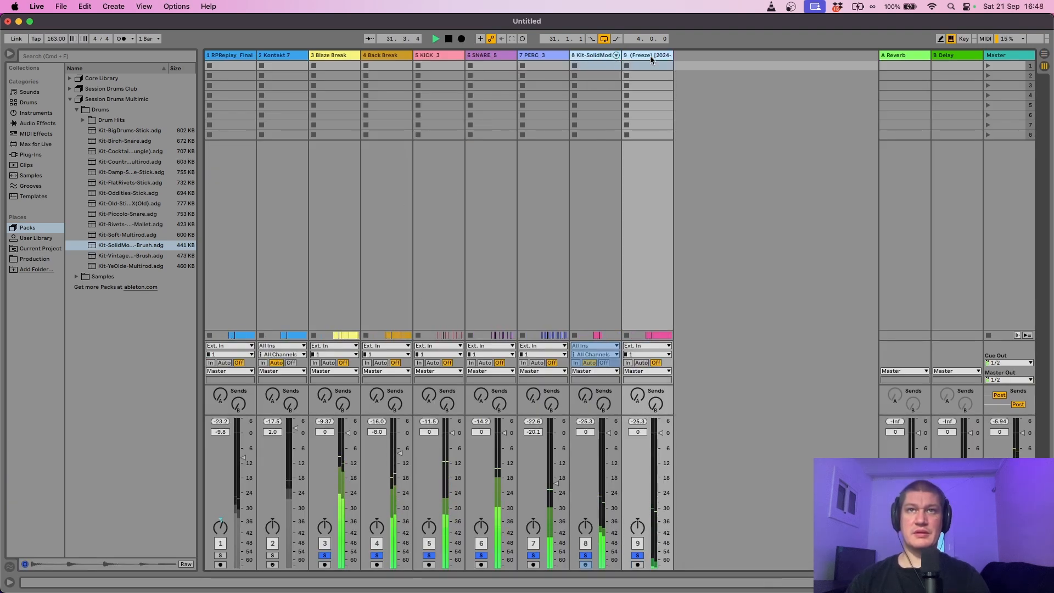
left_click(612, 449)
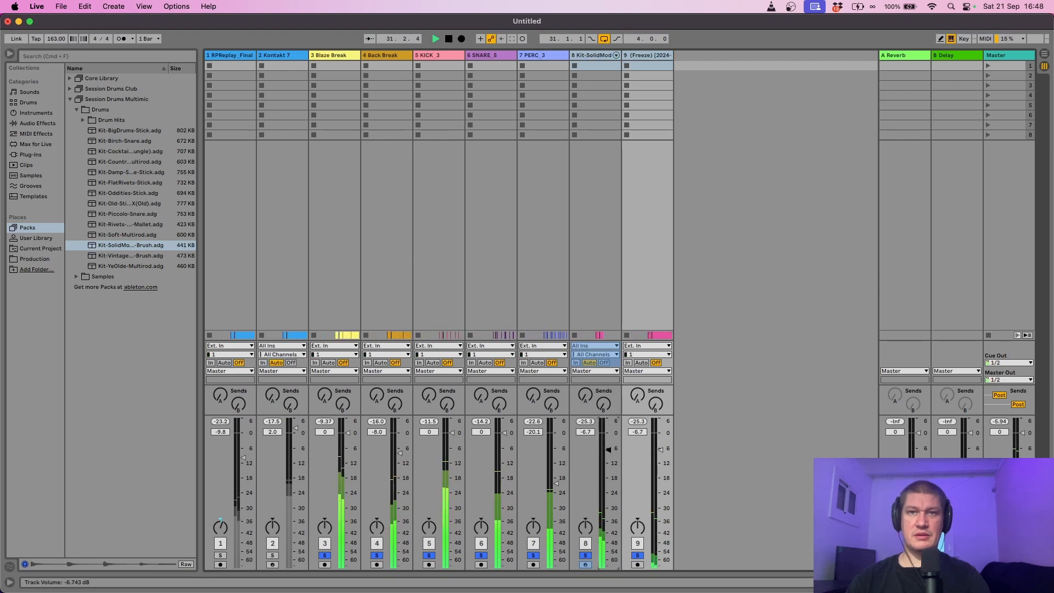
left_click_drag(609, 449, 609, 445)
key("space")
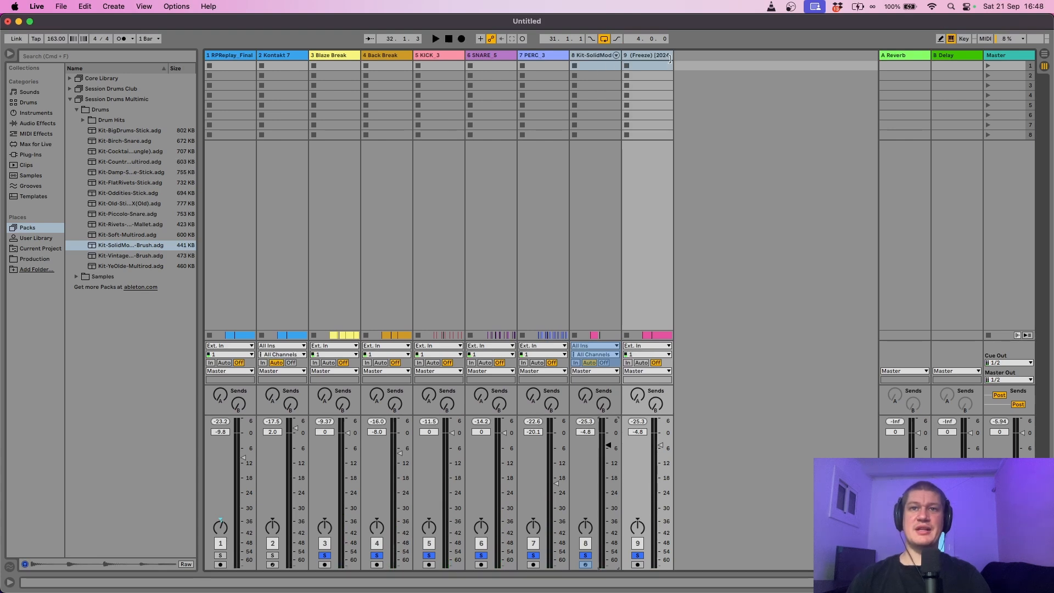
left_click(594, 63)
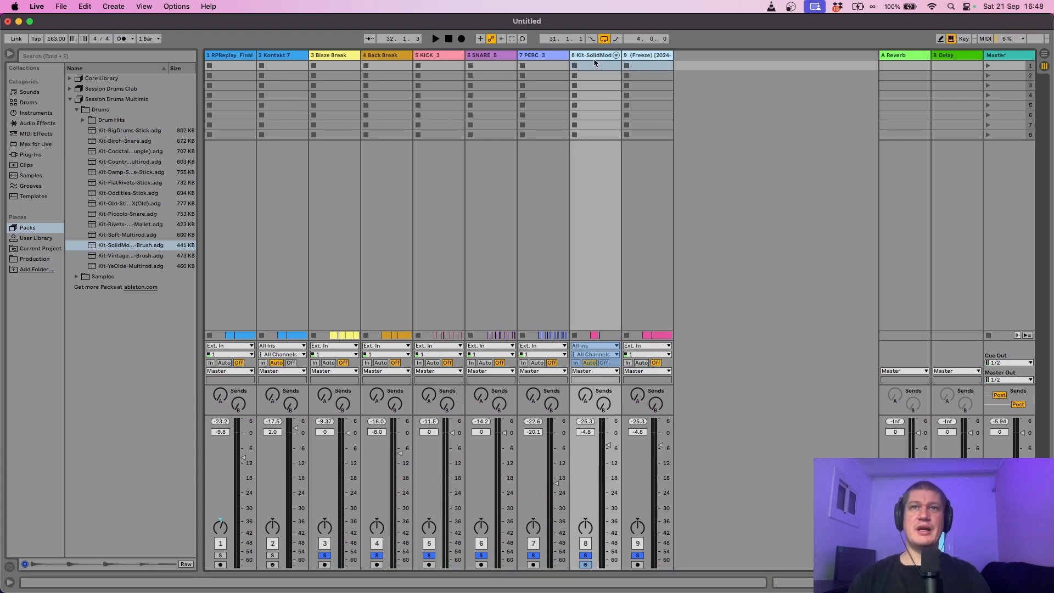
left_click(639, 58)
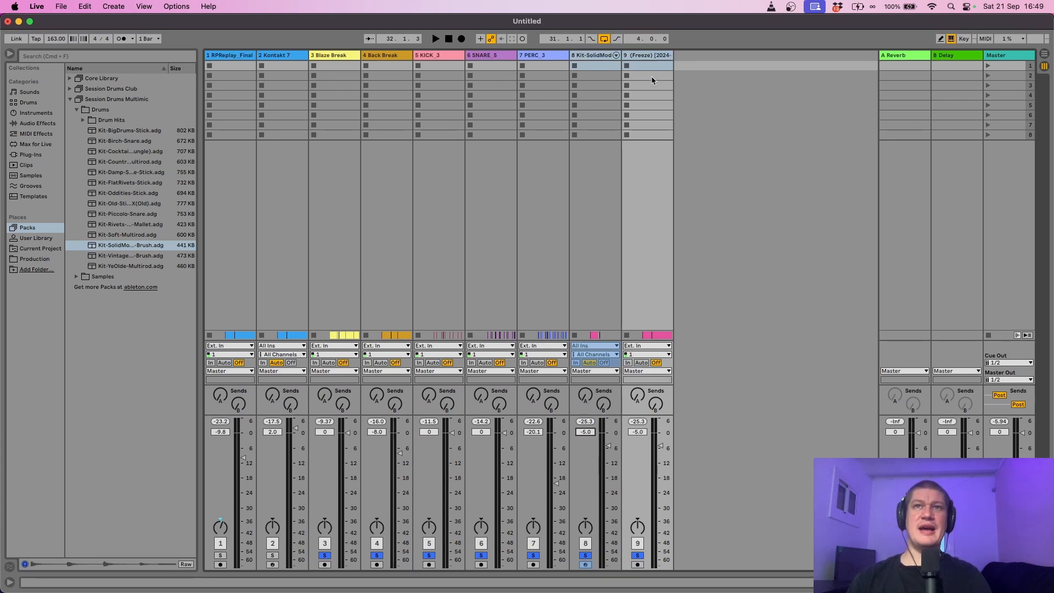
left_click(761, 83)
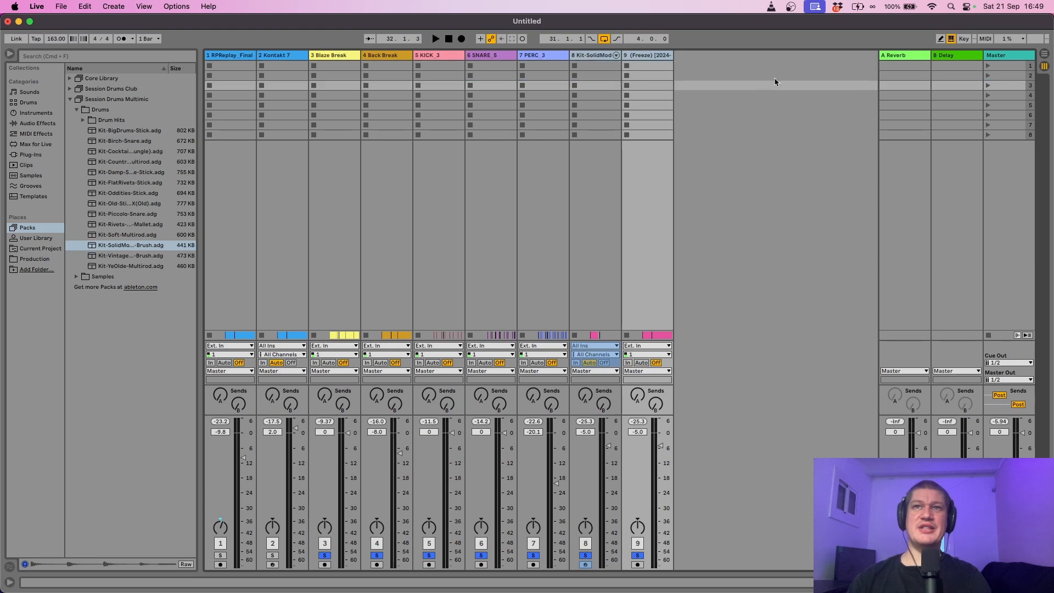
- Return to the arrangement, fold the reversed crash track and group the seven tracks from Blaze Break through the reversed crash
left_click(1045, 53)
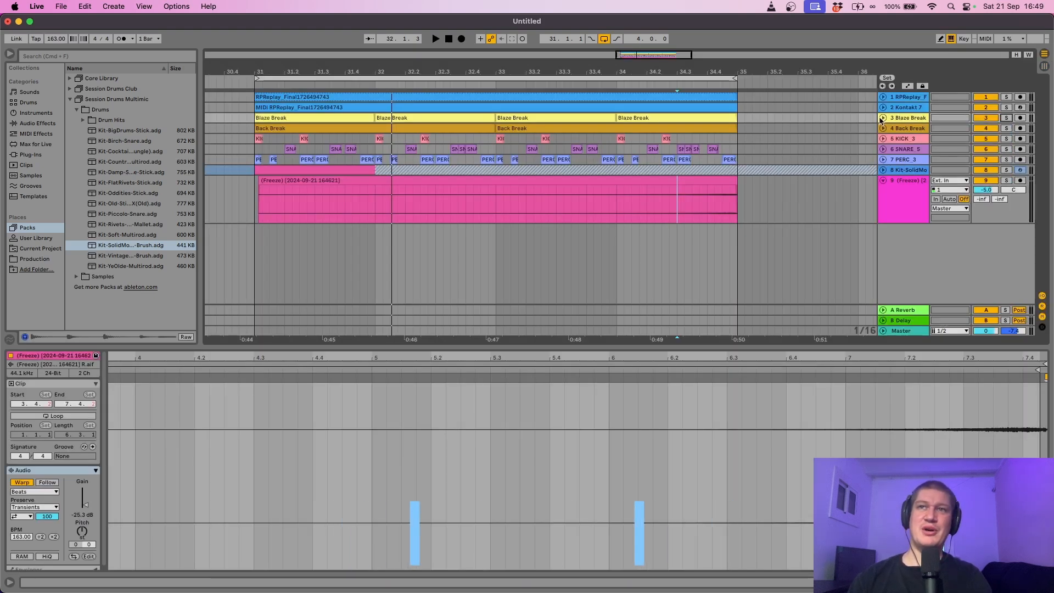
left_click(883, 180)
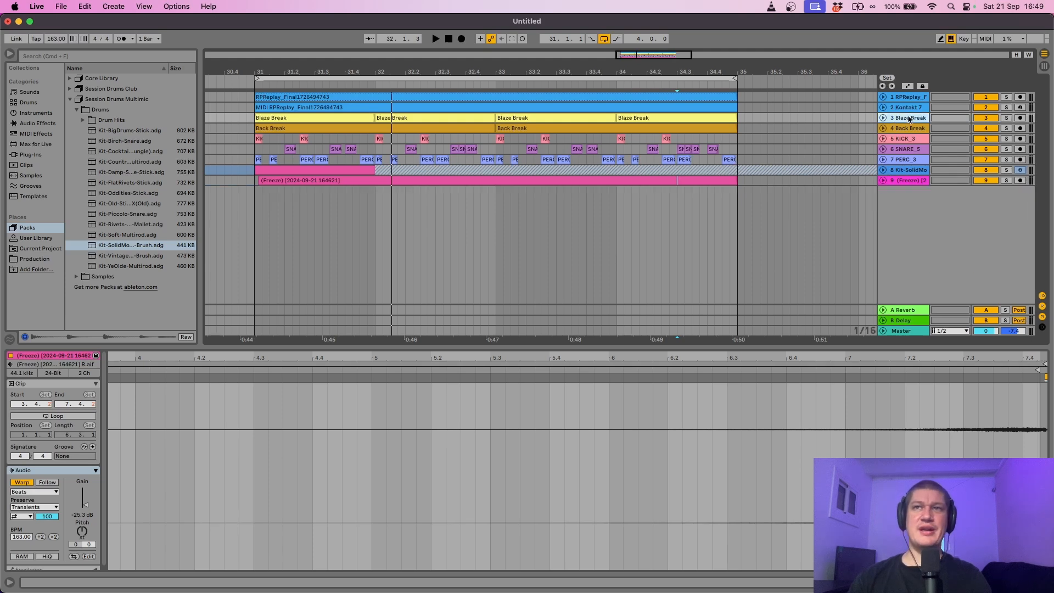
left_click(909, 181, "shift")
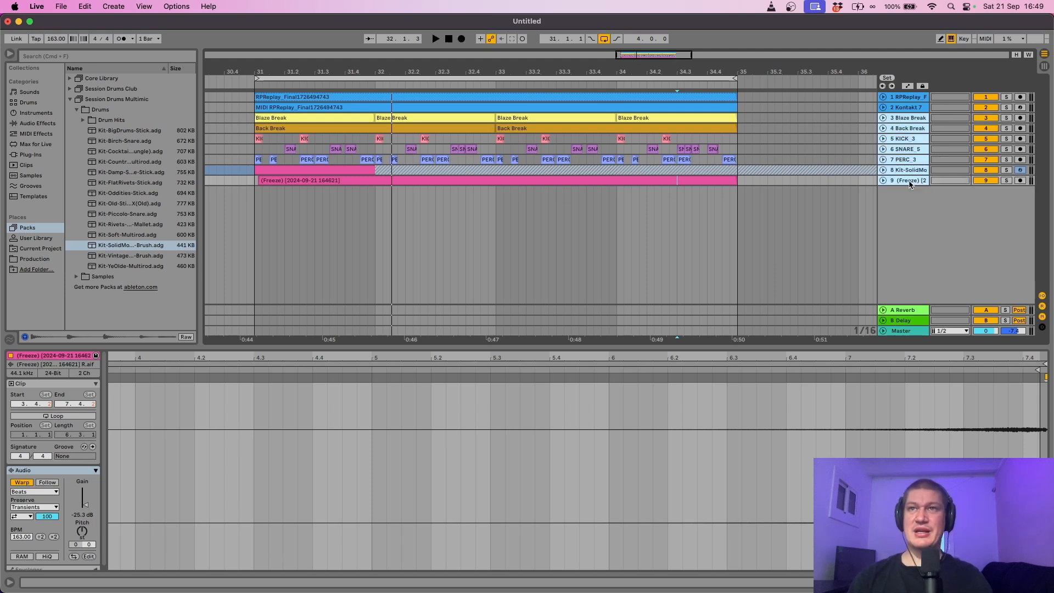
left_click(916, 121)
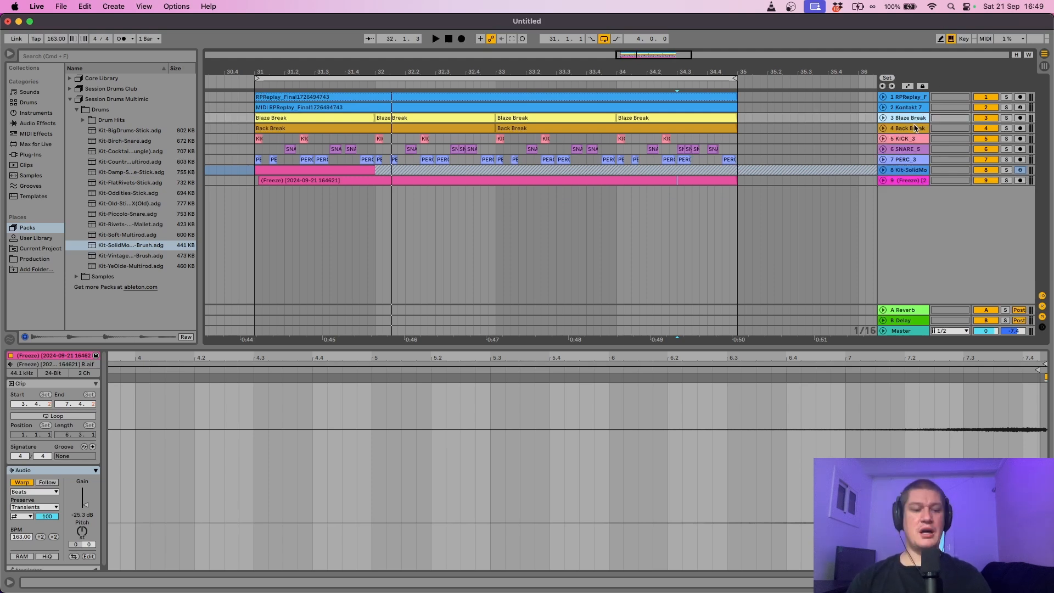
left_click(903, 180, "shift")
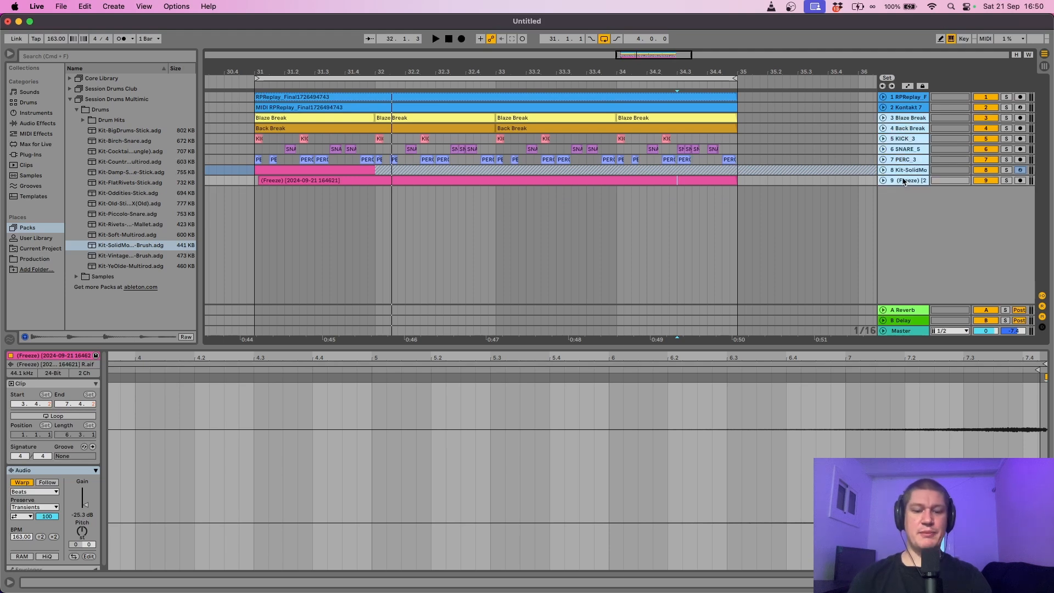
key("super+g")
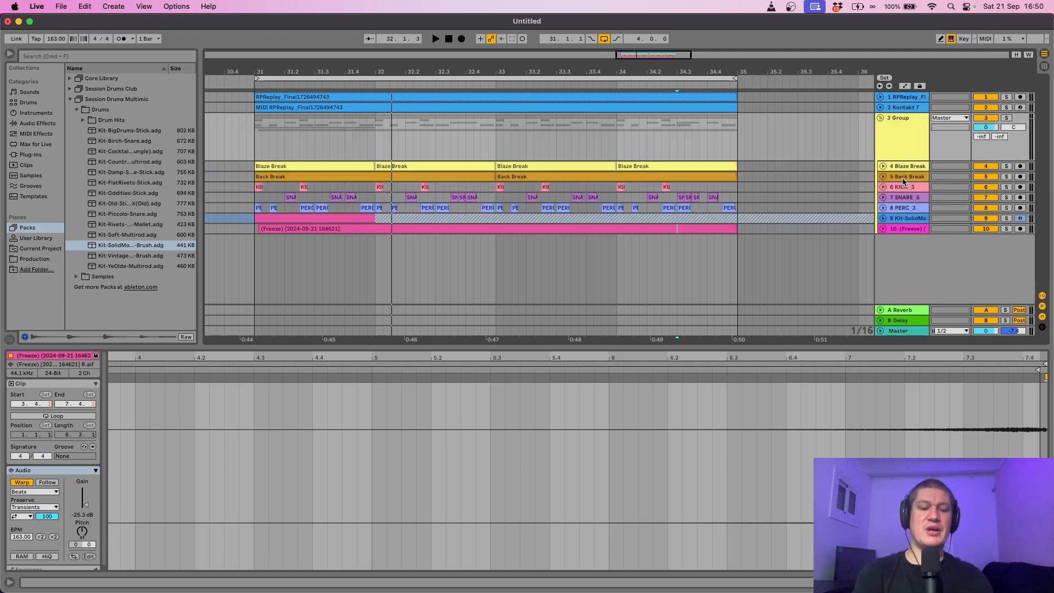
- Name the new drum group DRUMS and collapse it
key("super+r")
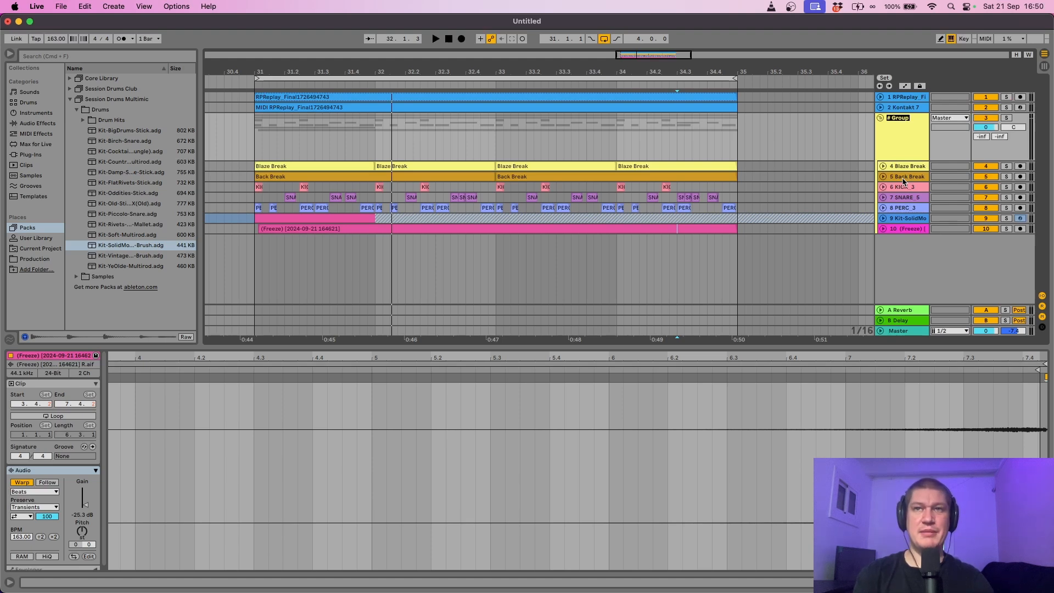
type("DRUMS")
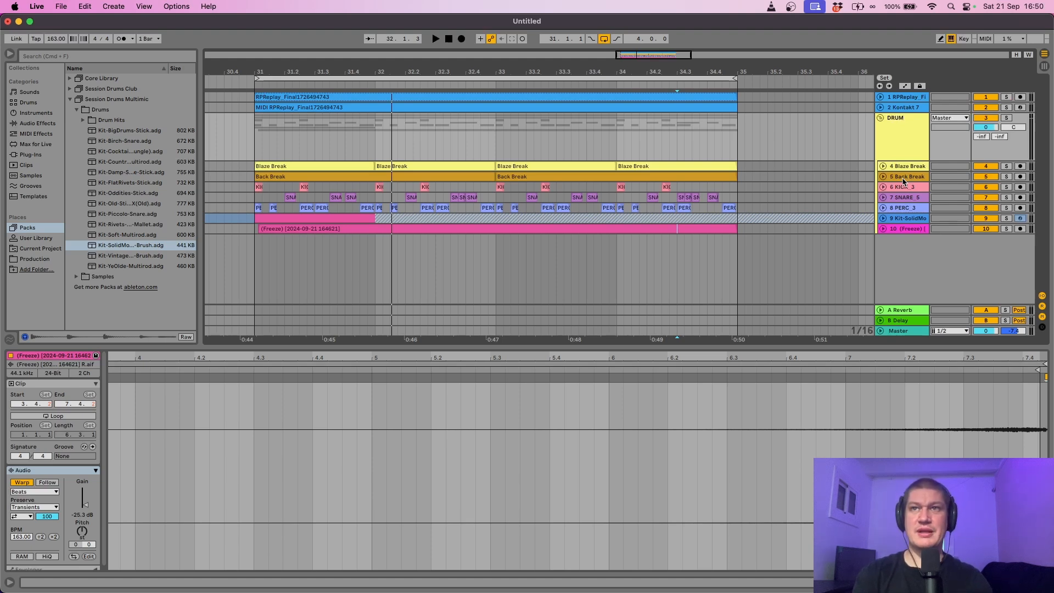
left_click(916, 148)
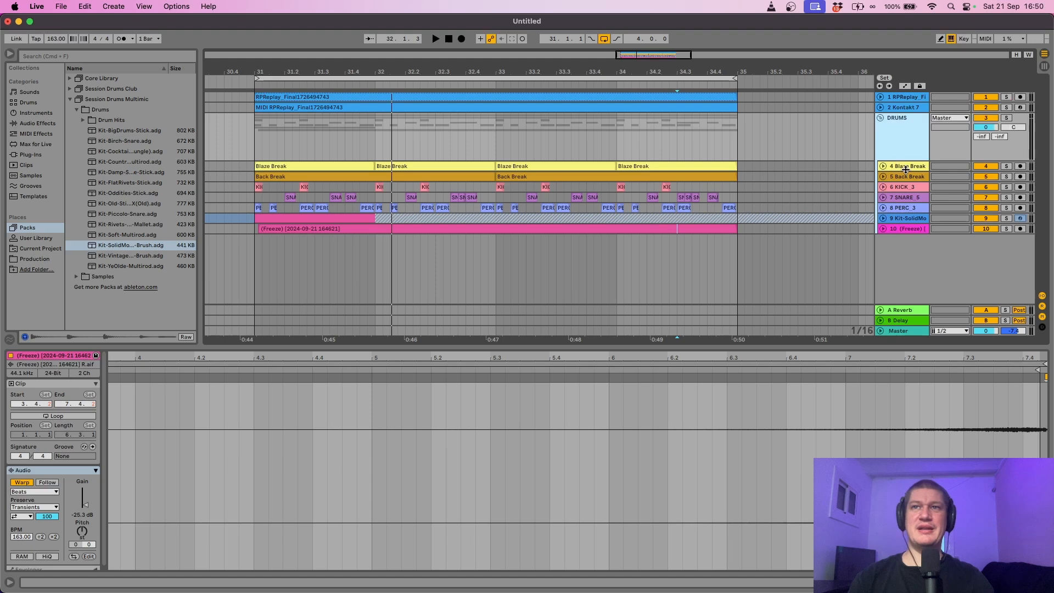
left_click(914, 169)
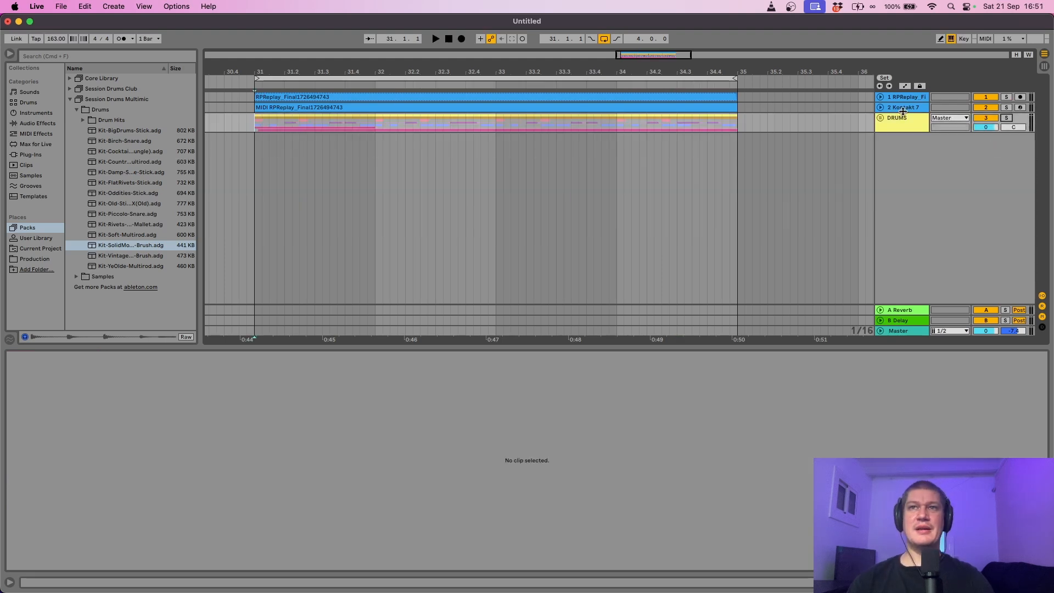
- Group the RPReplay_Final and Kontakt 7 tracks and name the group INSTRUM
left_click(910, 109)
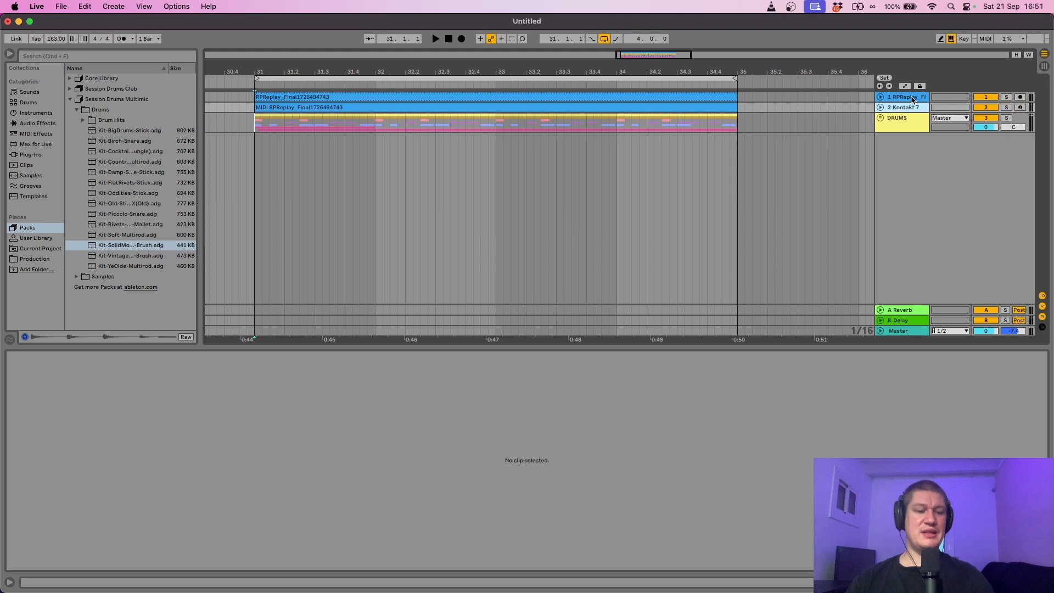
left_click(911, 97, "shift")
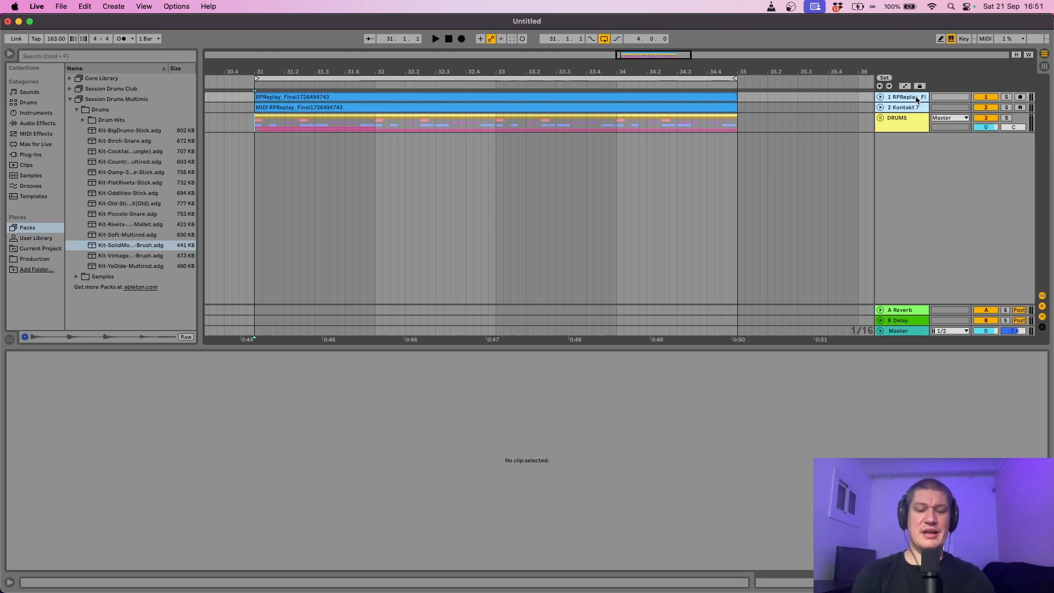
key("super+g")
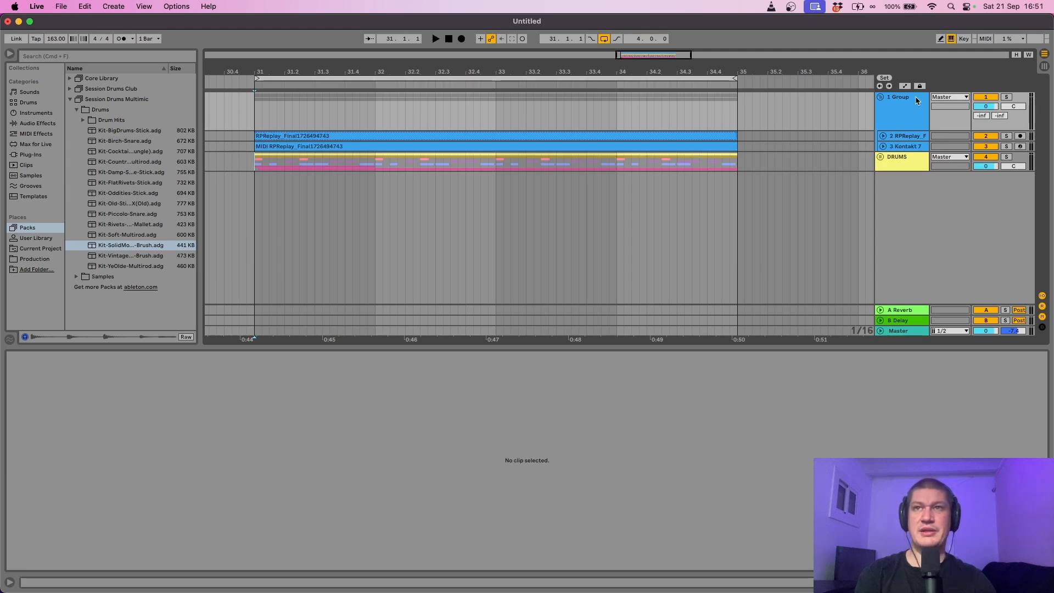
key("super+r")
type("INS")
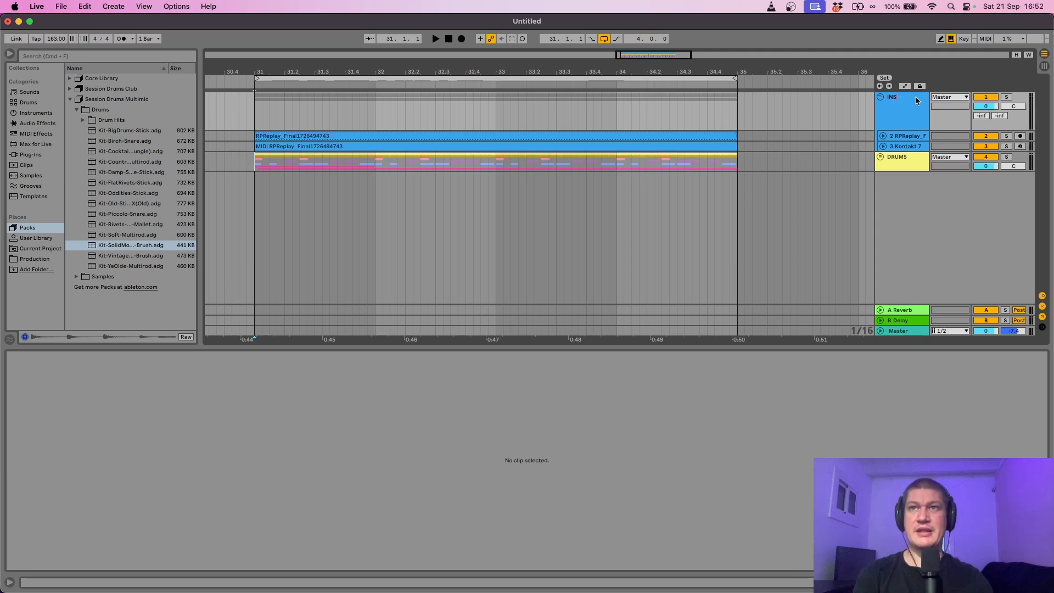
type("TRUM")
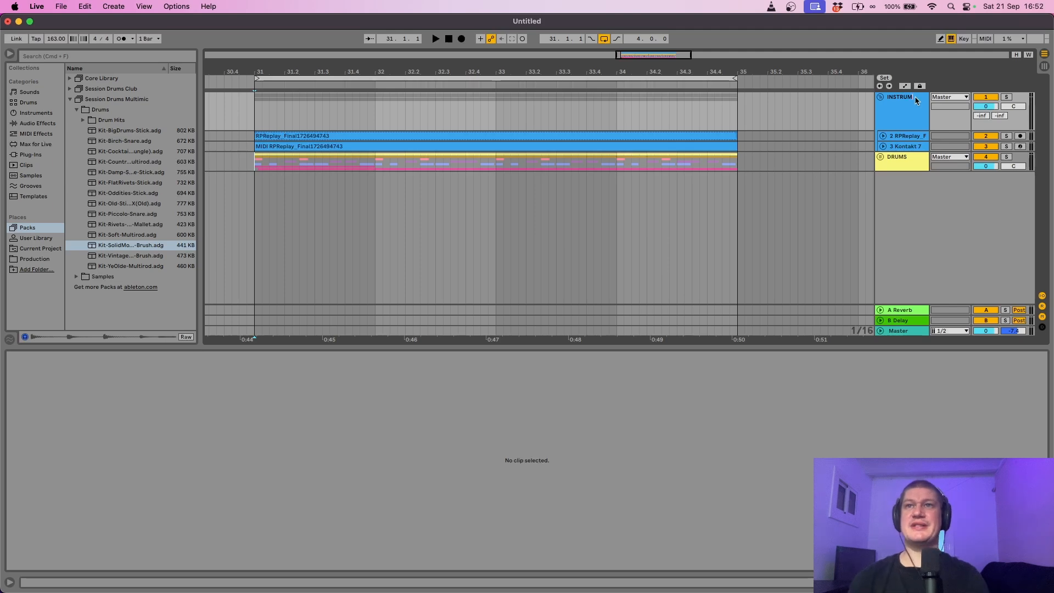
- Rename the RPReplay_Final track inside the INSTRUM group as Guitar Chord
left_click(909, 137)
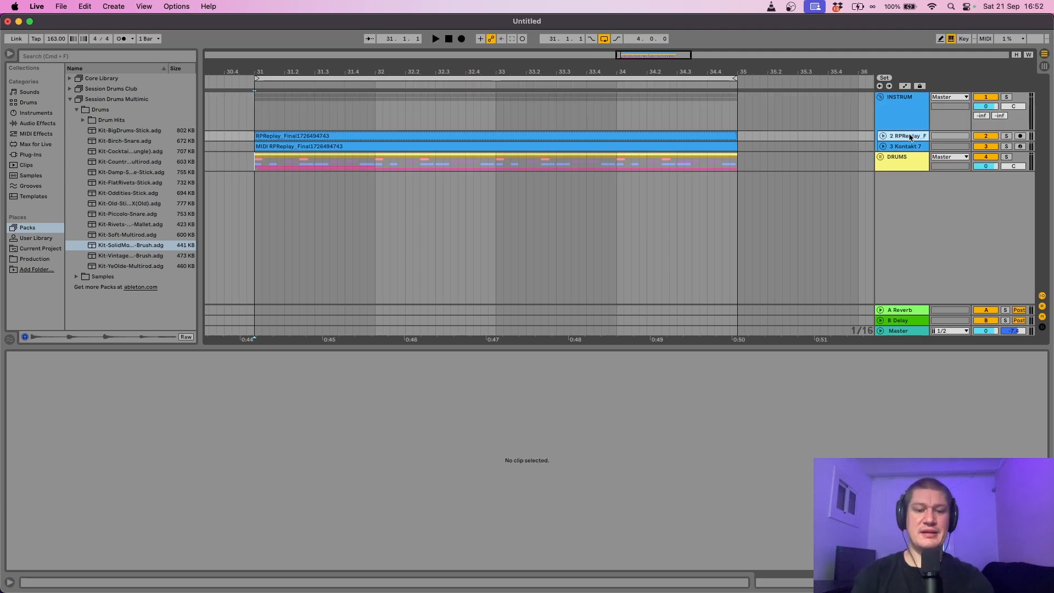
key("super+r")
type("G")
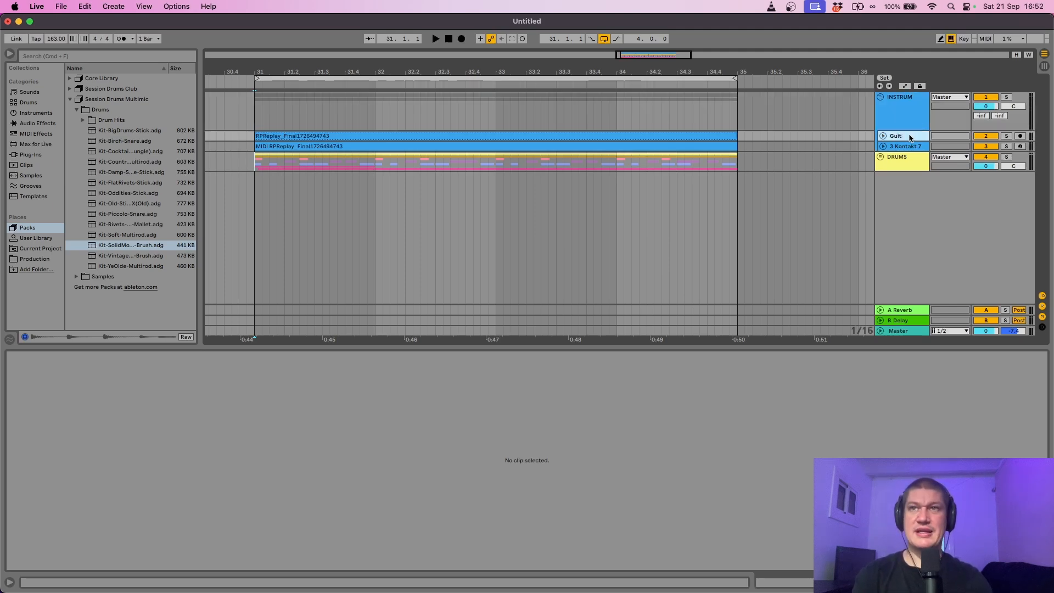
type("uitar Chord")
- Rename the Kontakt 7 track as Rhodes and collapse the INSTRUM group
key("Tab")
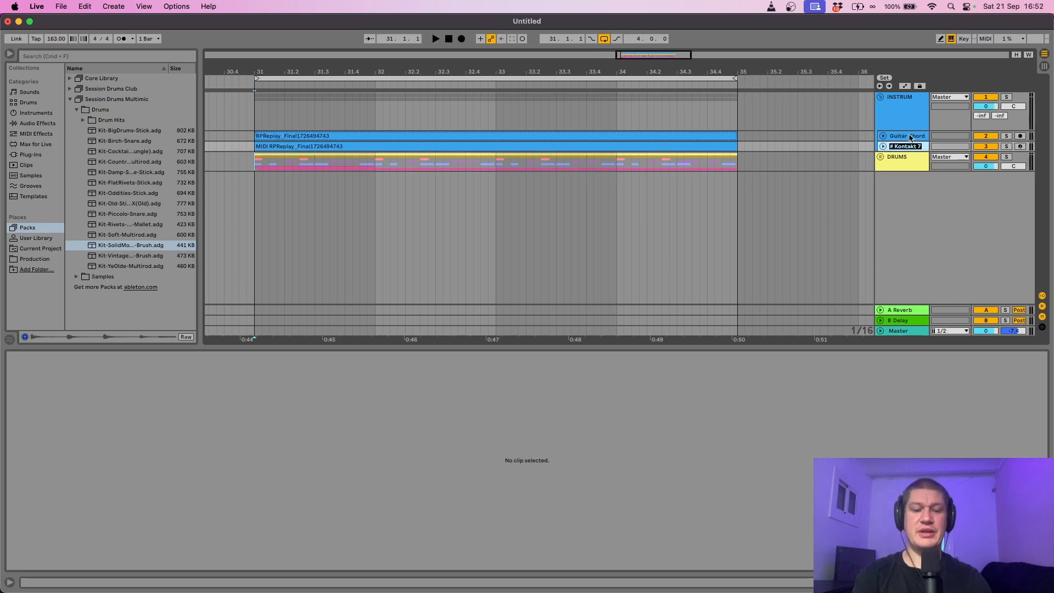
type("Rho")
type("a")
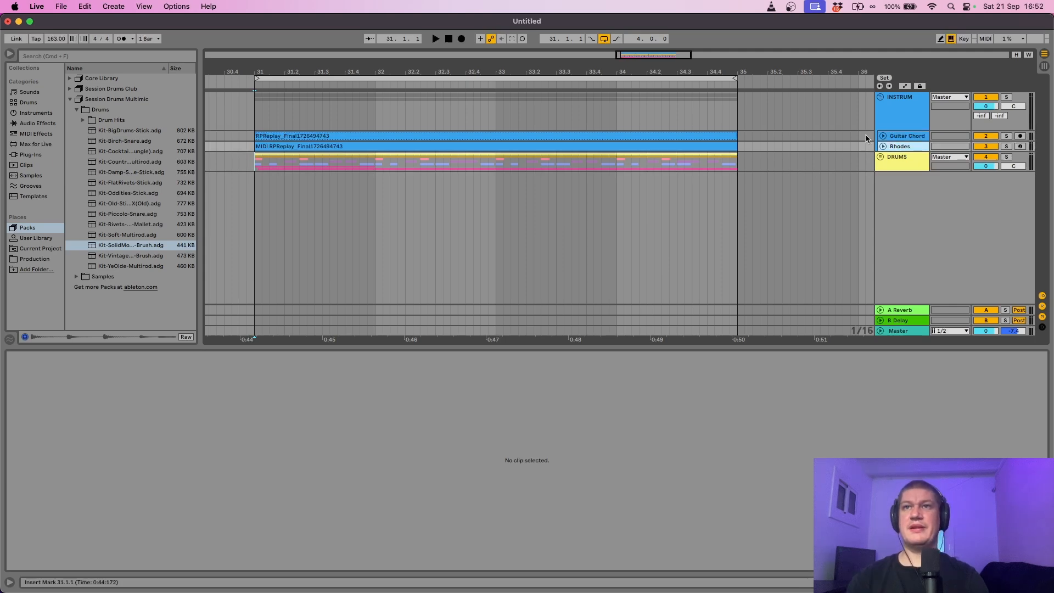
left_click(879, 96)
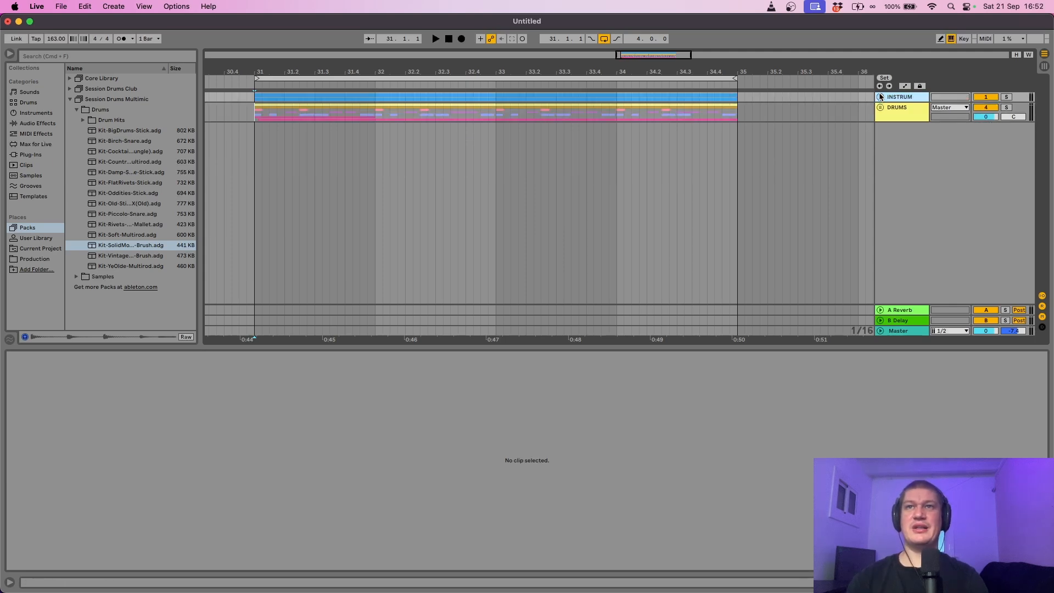
- Play back the looped four-bar section starting at bar 31
left_click(519, 82)
key("space")
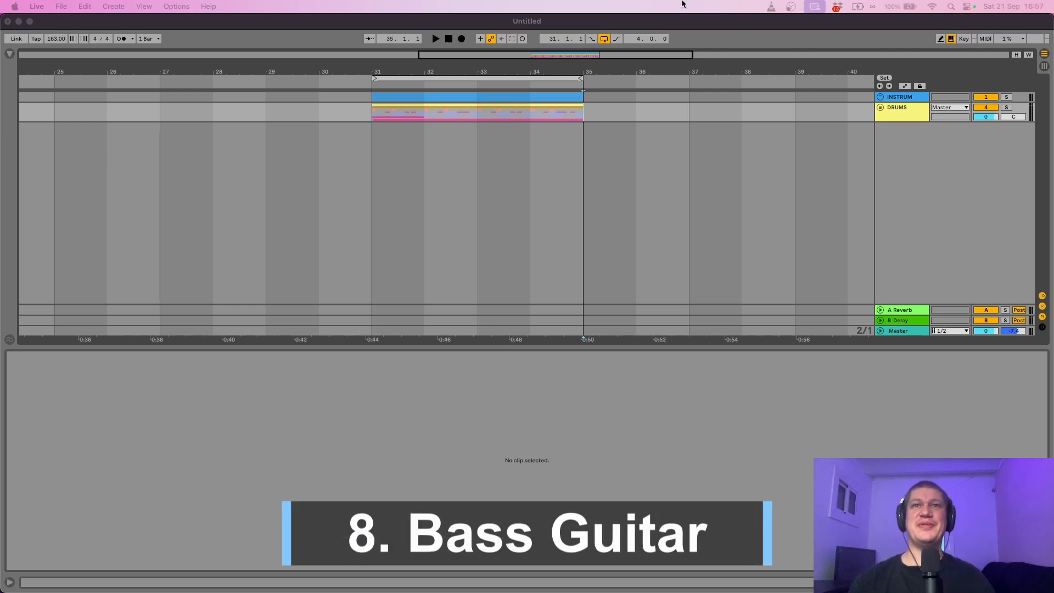
left_click(581, 121)
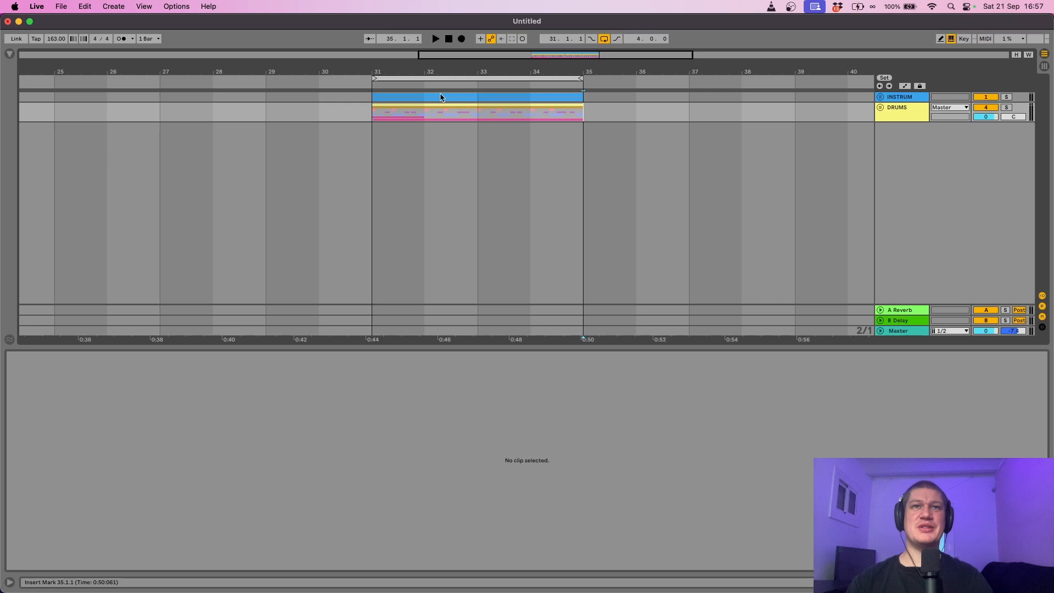
- Copy the bars 31 to 35 section of the INSTRUM and DRUMS groups and paste it at bar 5
left_click_drag(379, 114, 592, 99)
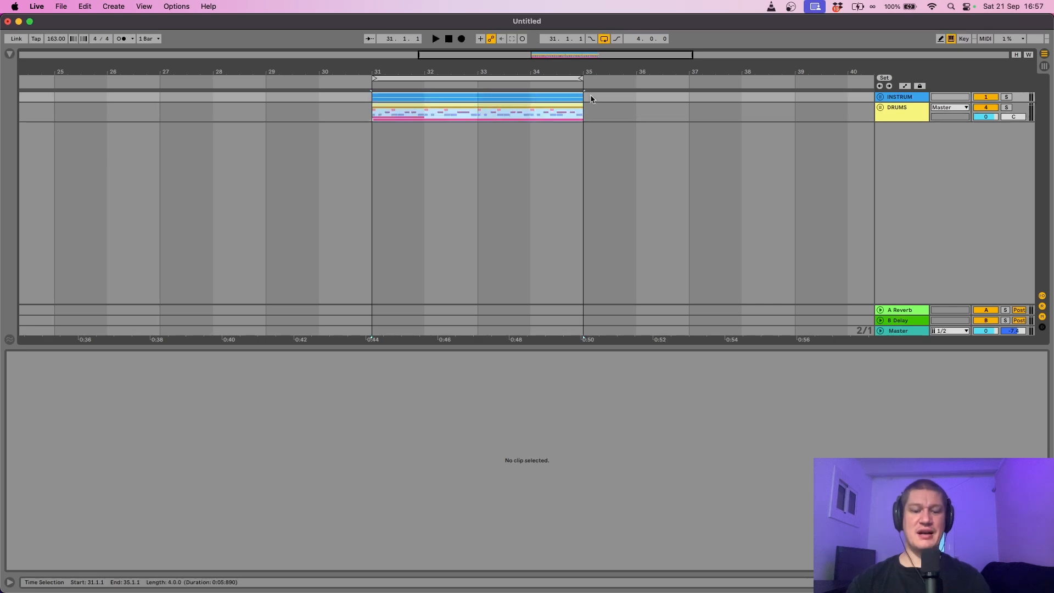
key("super+l")
left_click_drag(480, 69, 479, 47)
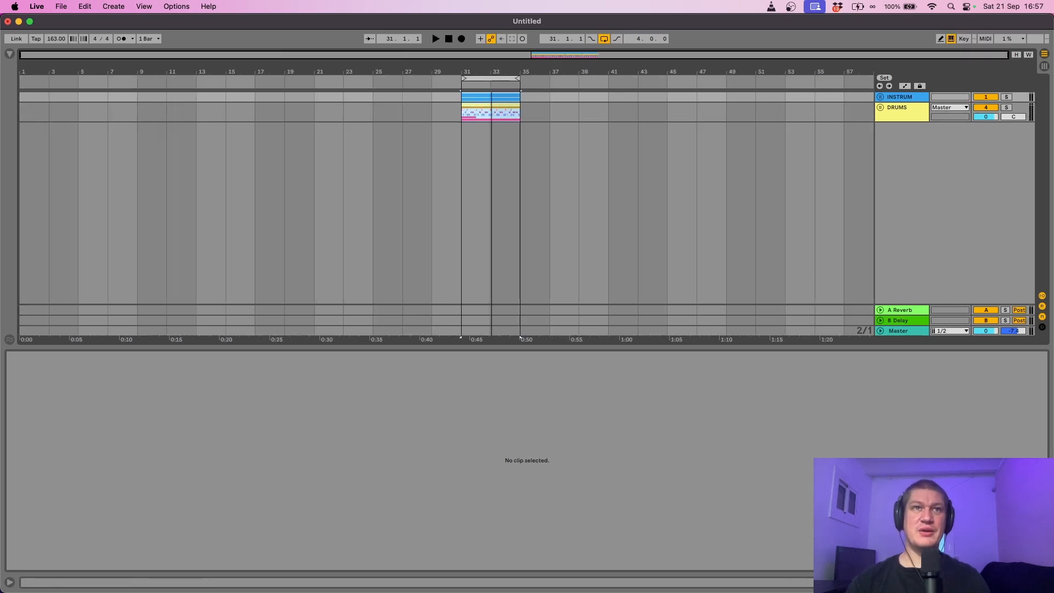
left_click(82, 96)
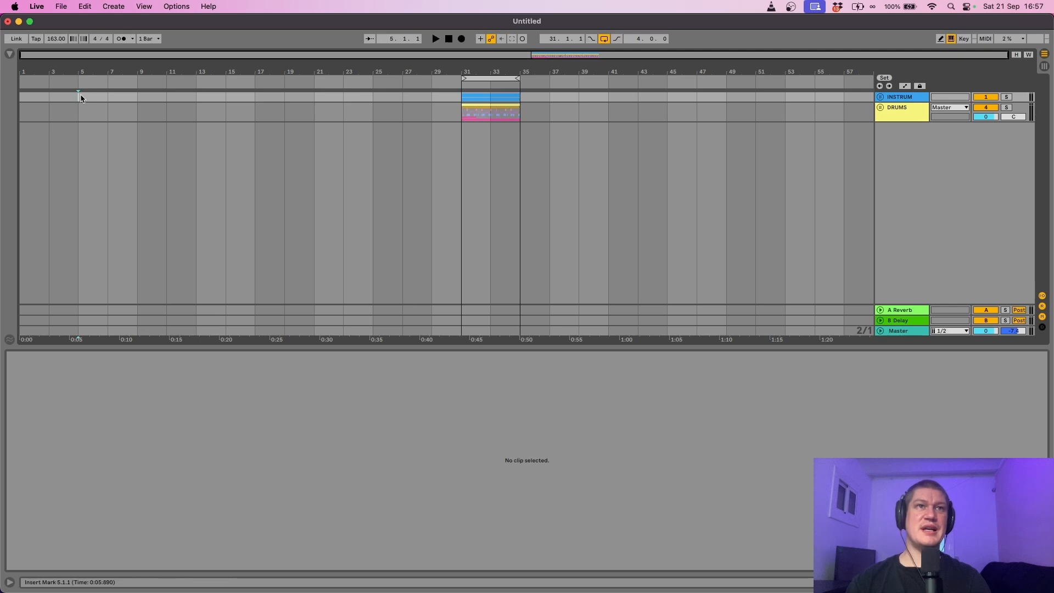
key("super+v")
- Duplicate the pasted section repeatedly so both groups fill the arrangement up to bar 125
key("super+d")
key("super+d")
key("super+d")
key("super+d")
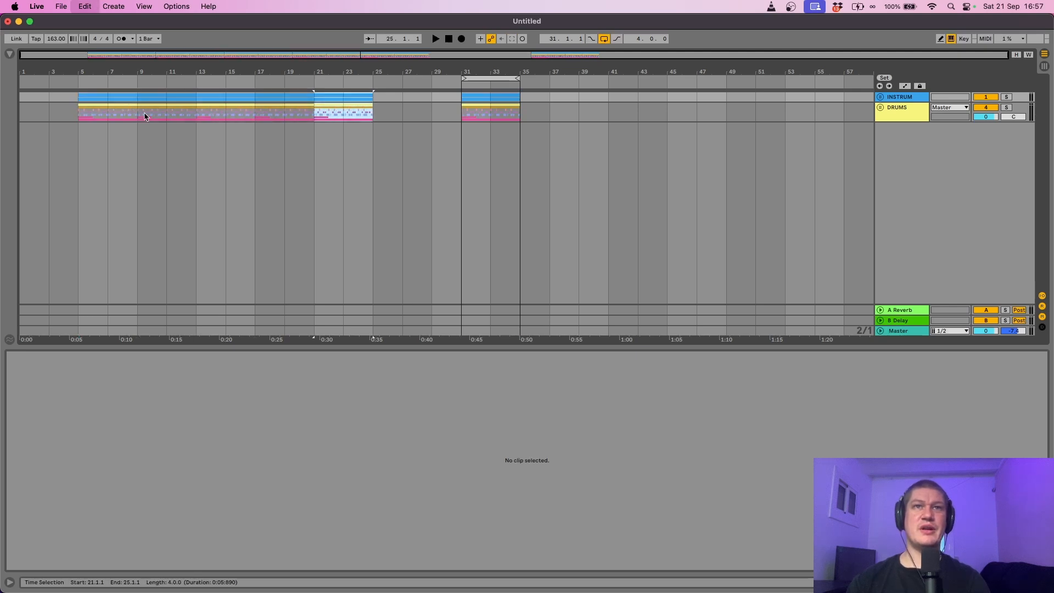
key("super+d")
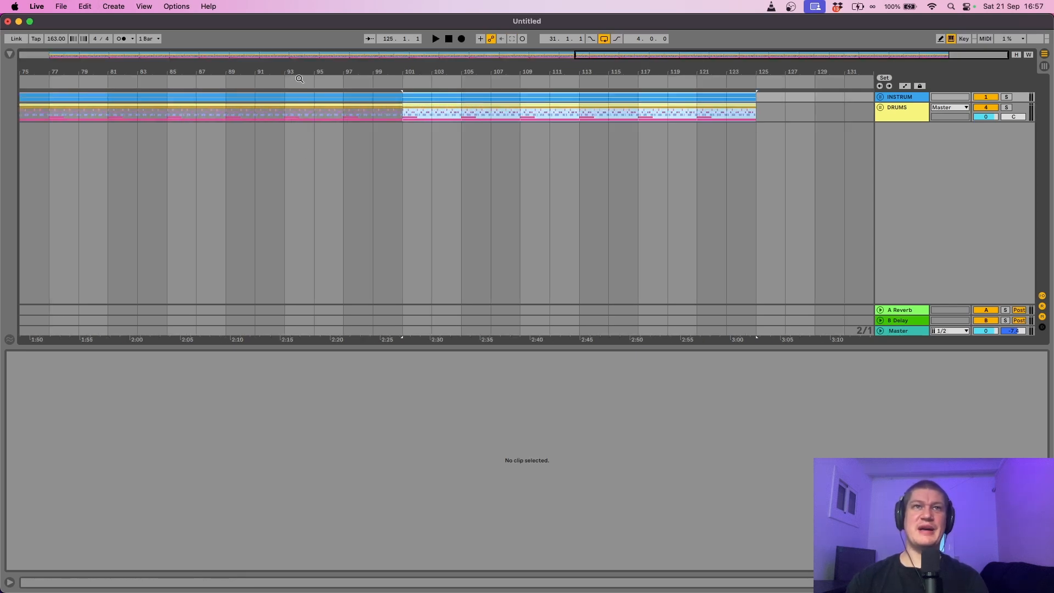
- Select the whole arrangement and loop it from bar 5 for 120 bars
left_click_drag(301, 72, 302, 38)
key("super+a")
key("super+l")
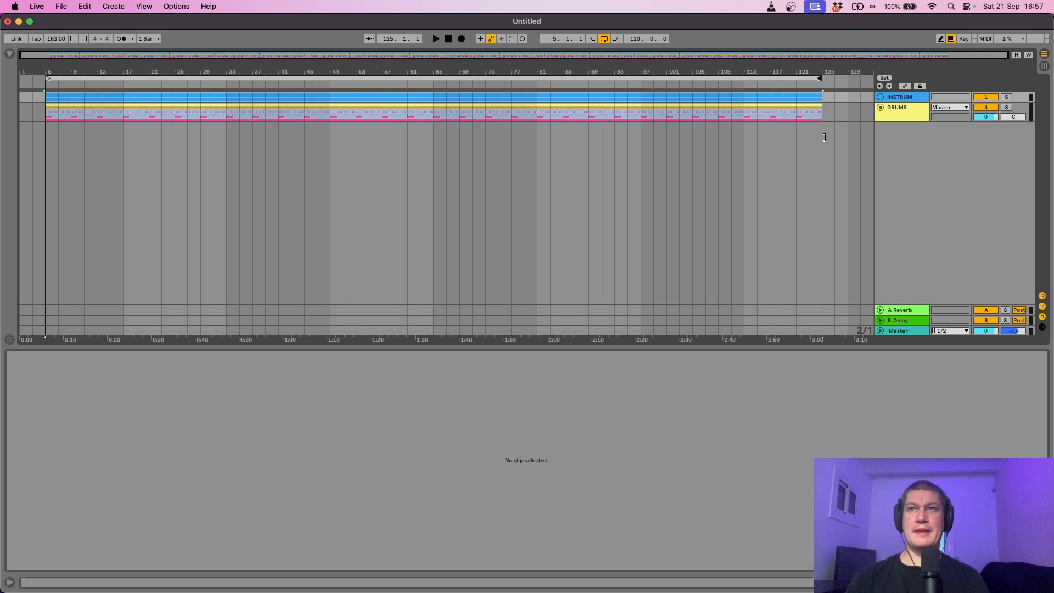
- Insert a new audio track below the DRUMS group
left_click(914, 118)
key("super+t")
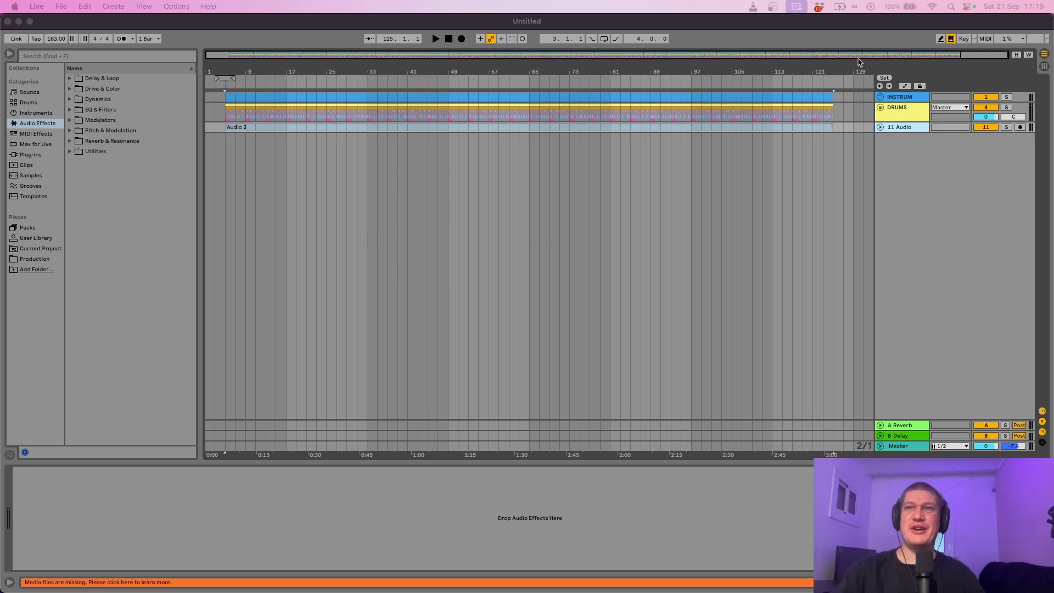
left_click(880, 108)
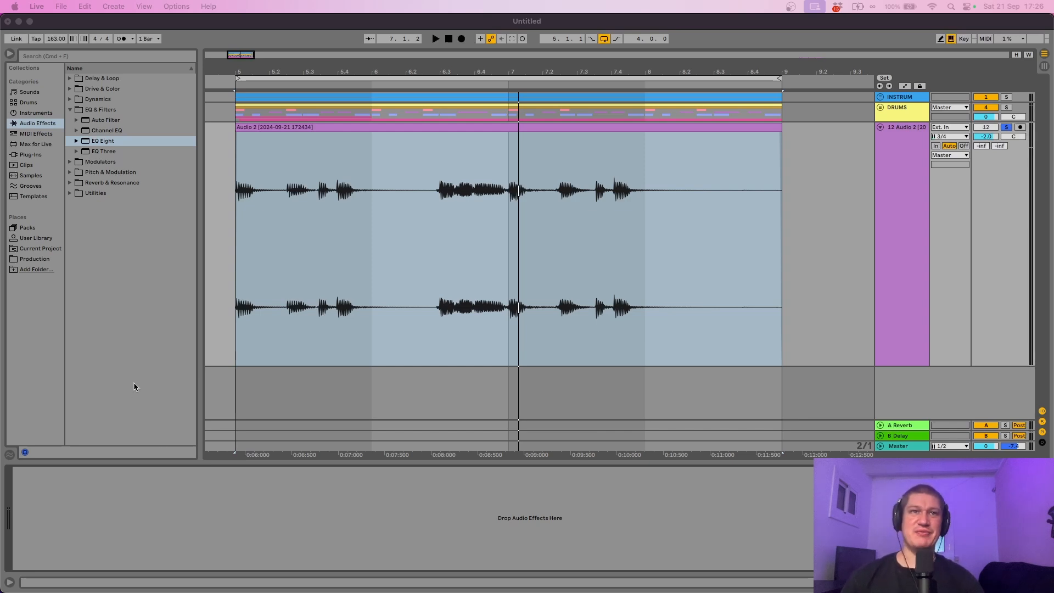
- Select the recorded bass guitar clip at bar 5 and play it back on its own
left_click(252, 196)
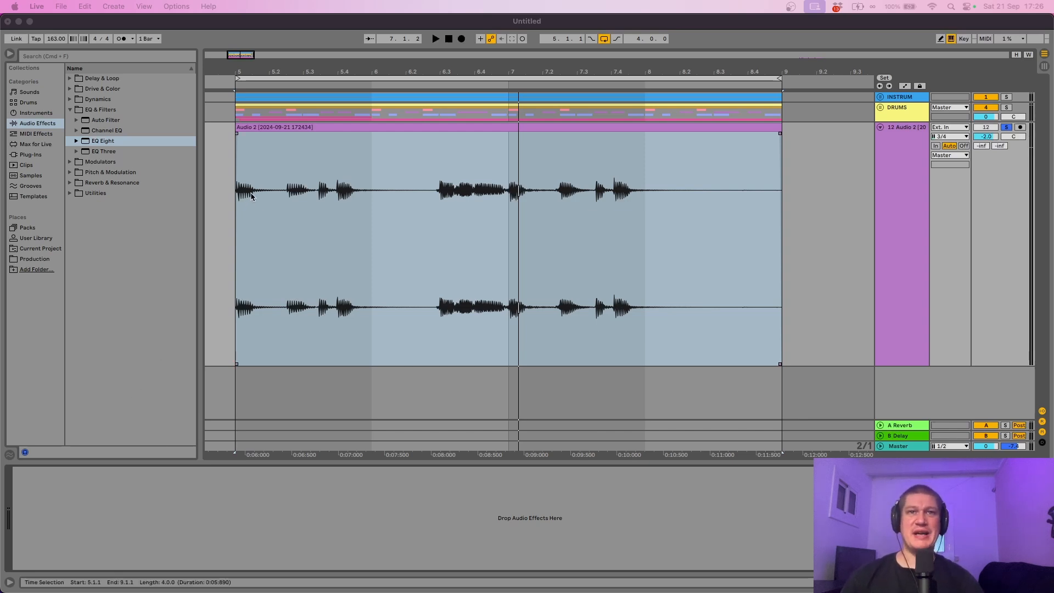
left_click(305, 127)
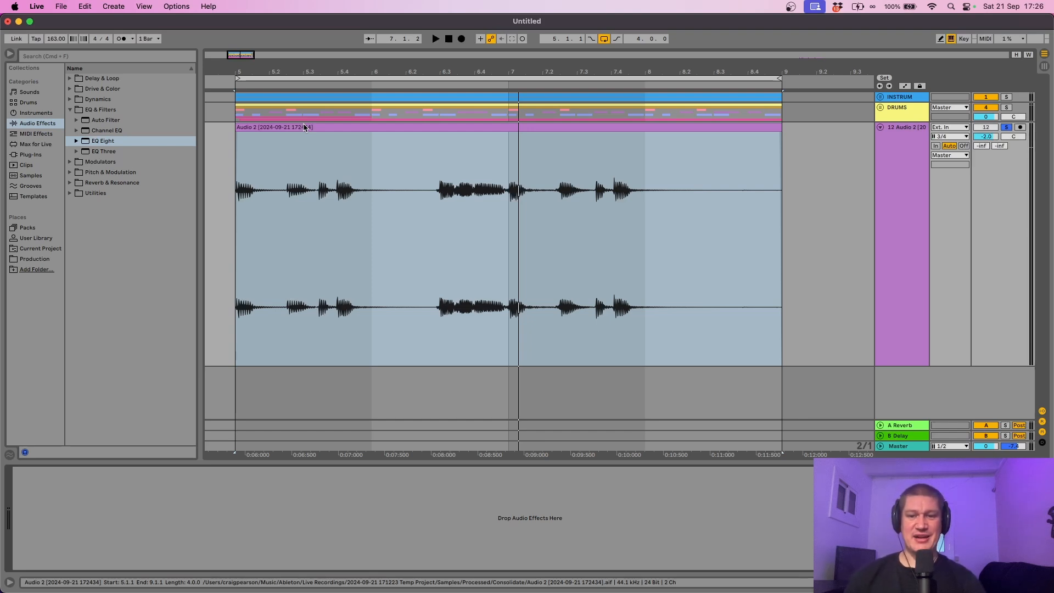
key("space")
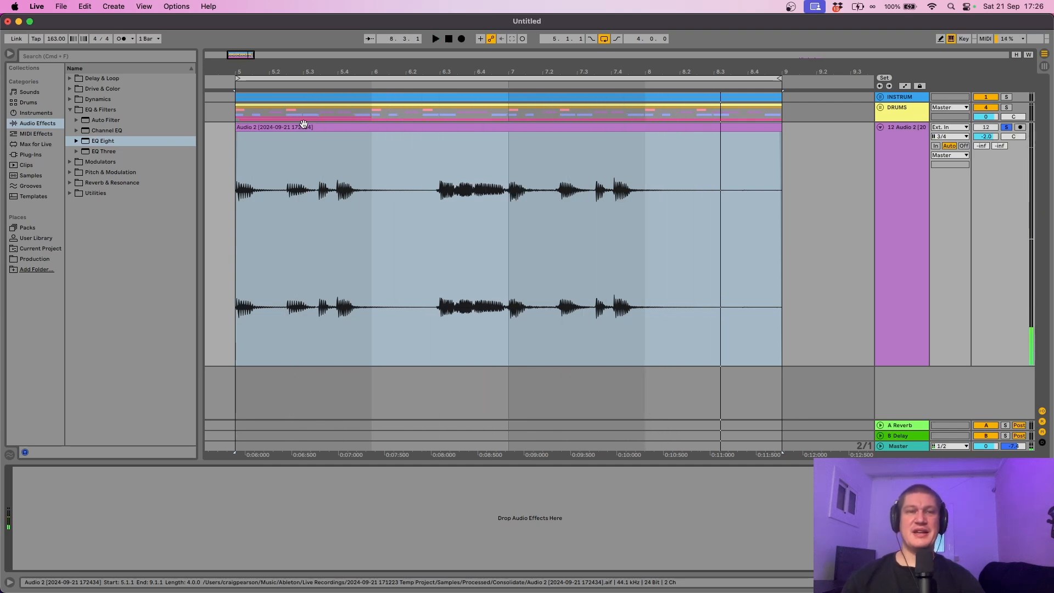
key("space")
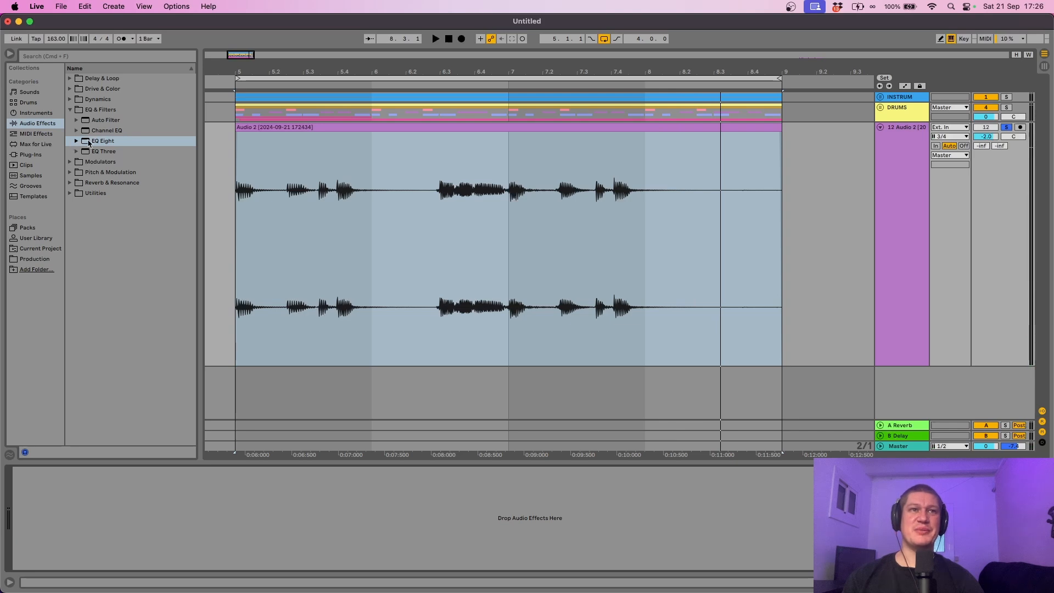
- Add EQ Eight to the bass guitar track and enlarge its display, hiding the browser
left_click(107, 143)
left_click_drag(107, 146, 245, 501)
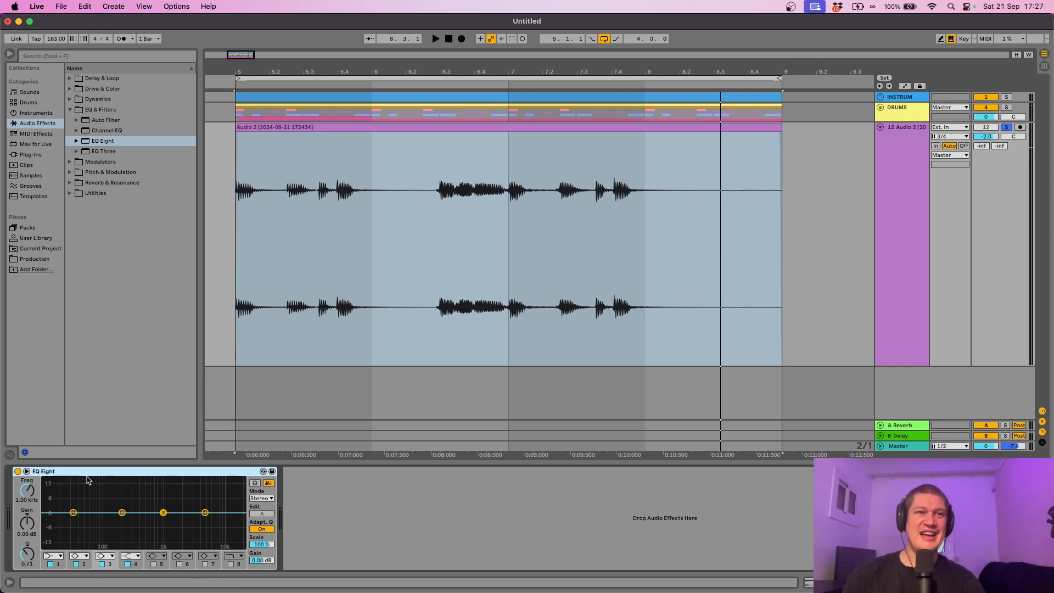
left_click(27, 472)
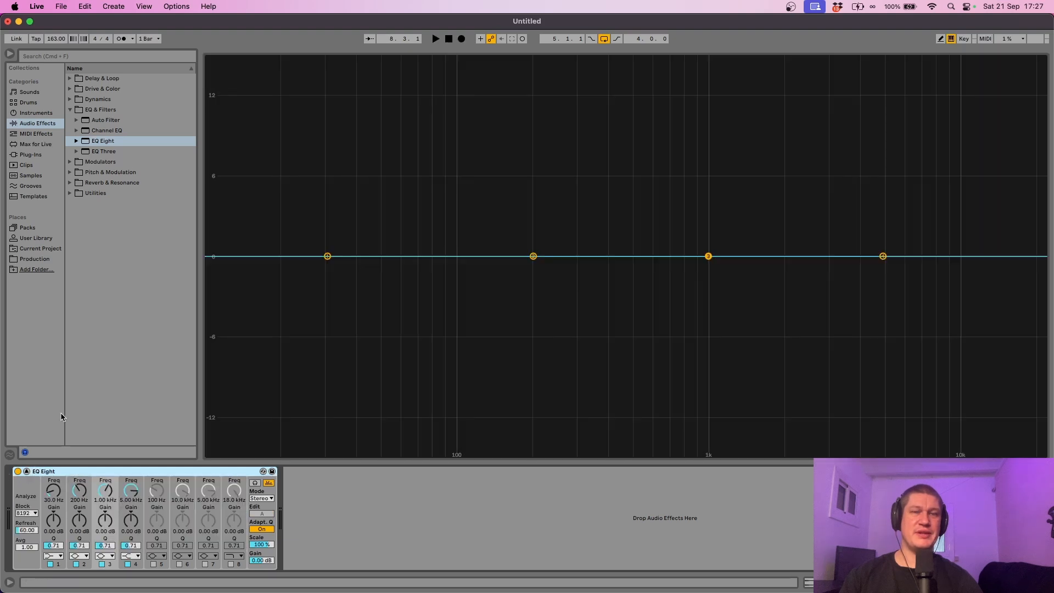
left_click(6, 54)
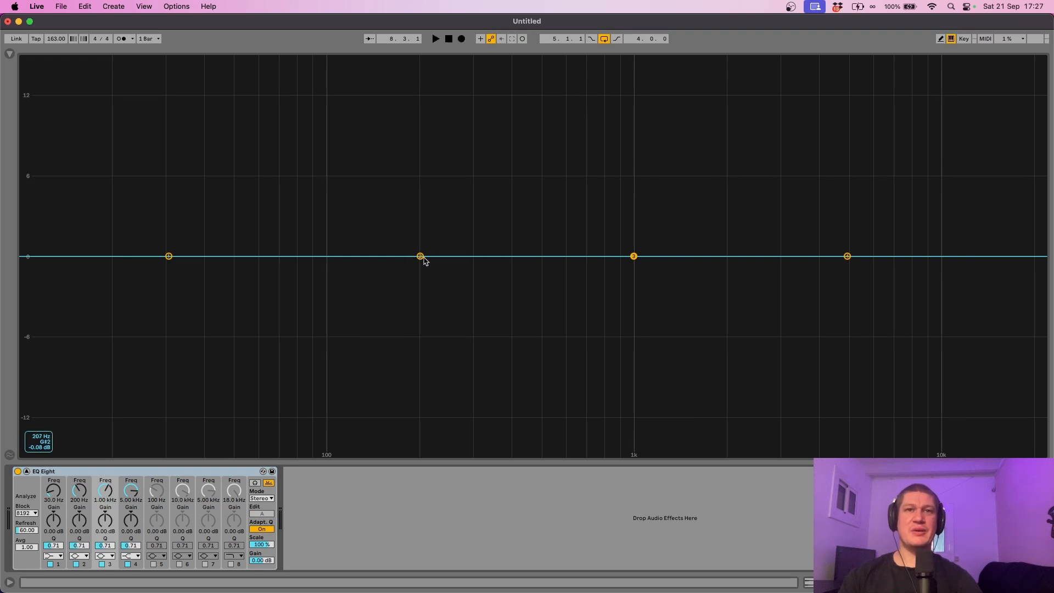
- Boost EQ Eight band 2 by 15 dB, sweep it down to about 265 Hz and start playback
left_click_drag(420, 256, 518, 58)
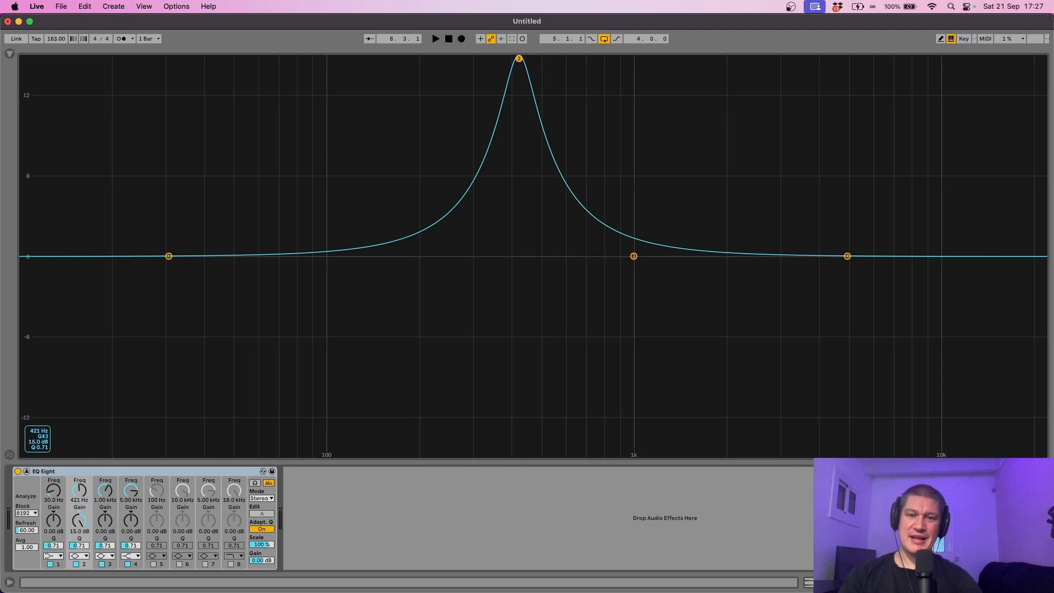
left_click_drag(518, 58, 516, 59)
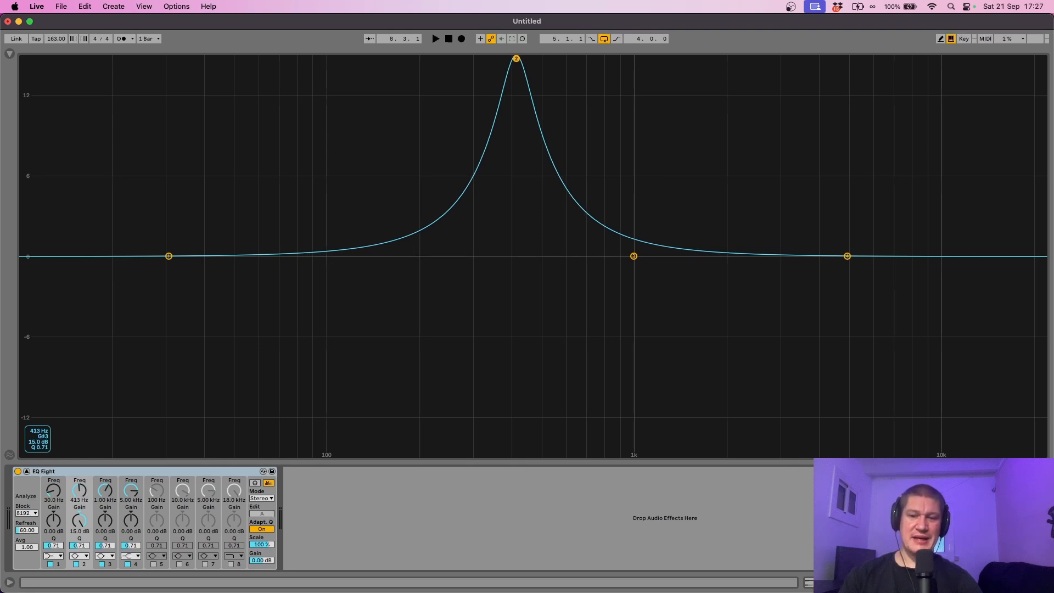
left_click_drag(515, 58, 515, 59)
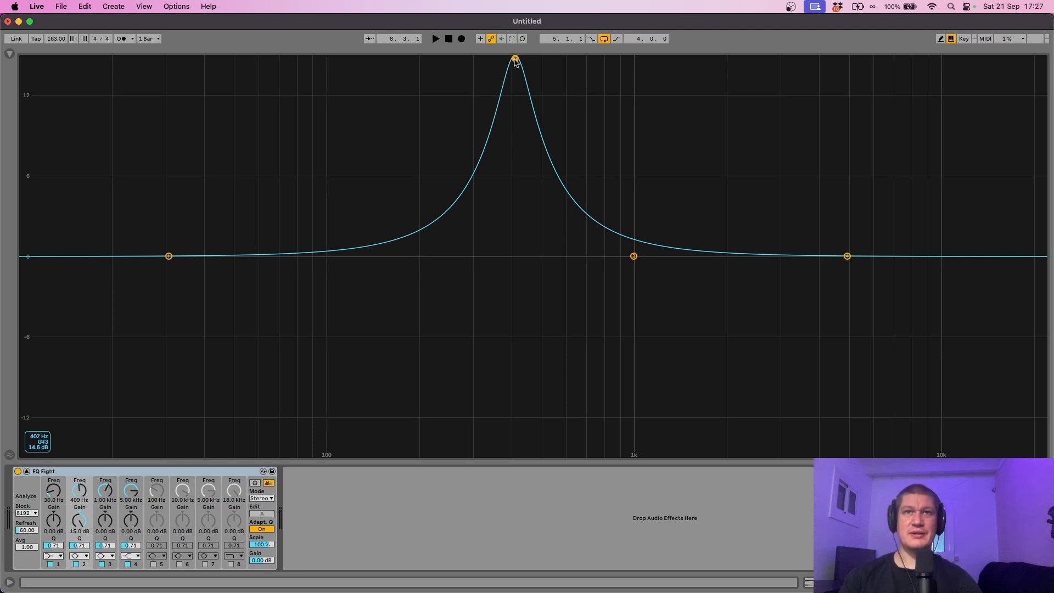
left_click_drag(515, 58, 457, 58)
key("space")
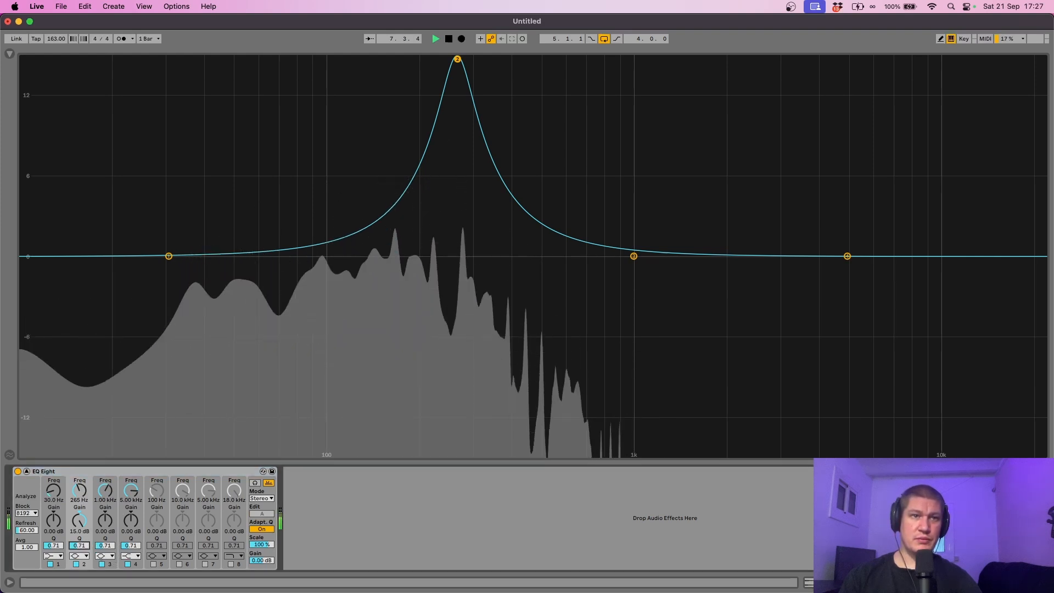
- Narrow band 2 to a Q of 3.41 and move it to 284 Hz while listening to the bass
left_click_drag(79, 546, 79, 519)
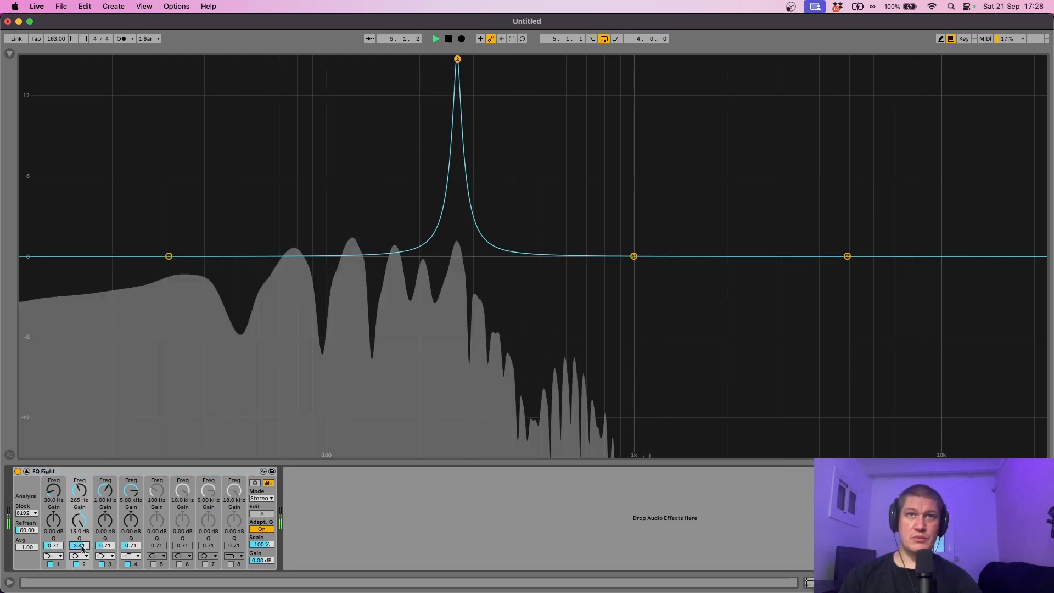
mouse_move(457, 59)
left_mouse_down()
mouse_move(430, 59)
mouse_move(466, 58)
left_mouse_up()
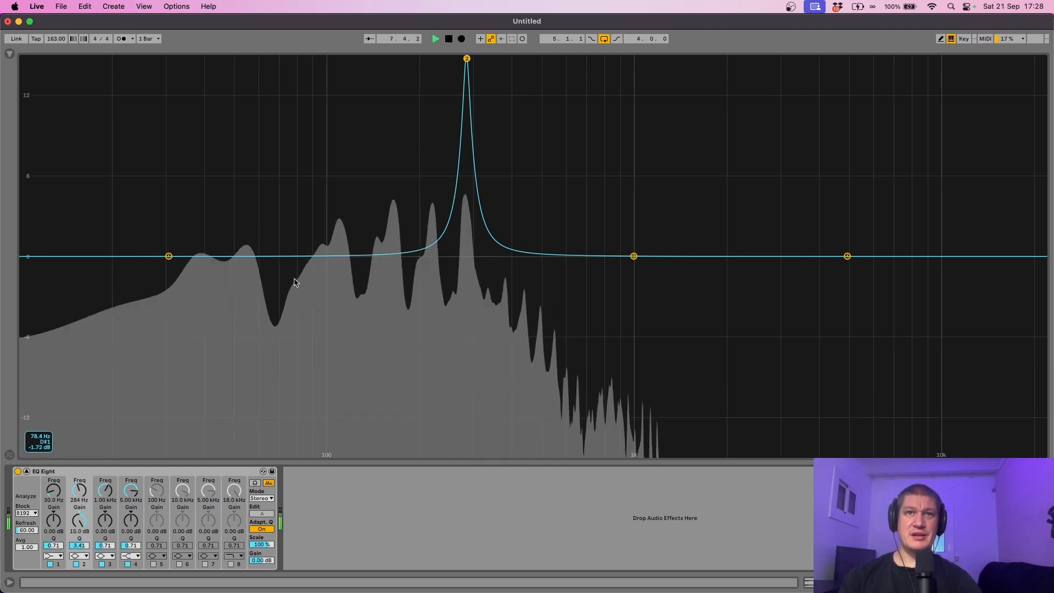
key("space")
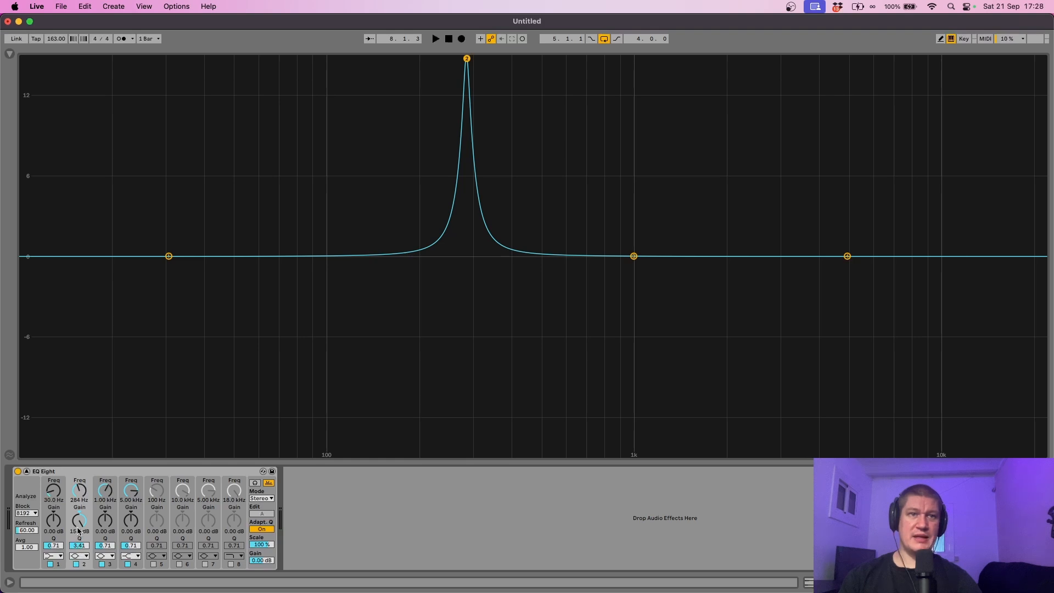
- Set the gain of EQ Eight band 2 to -15.0 dB and listen to the bass with the cut
left_click_drag(79, 524, 78, 579)
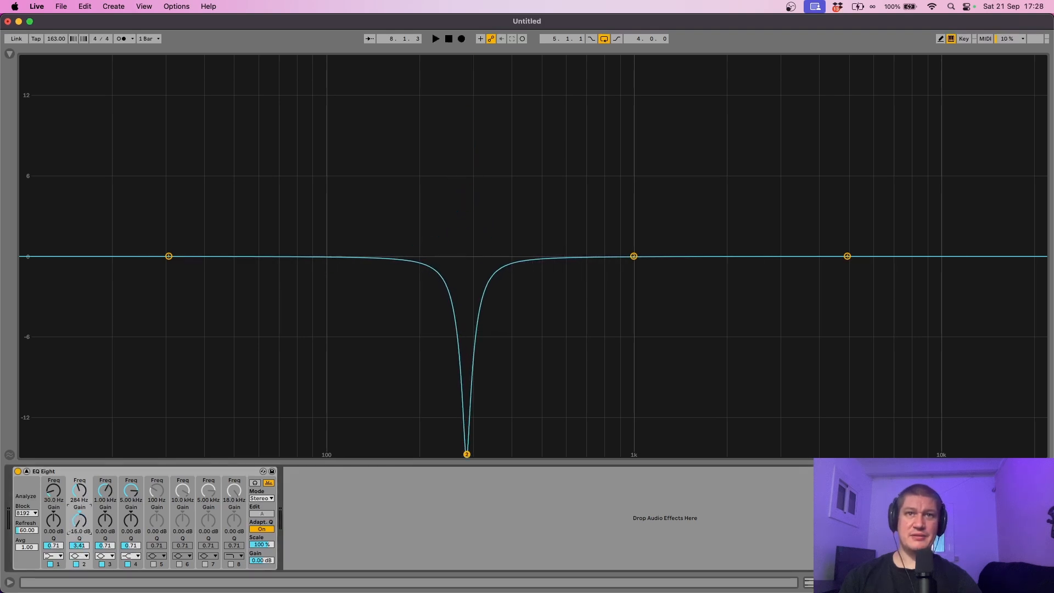
key("space")
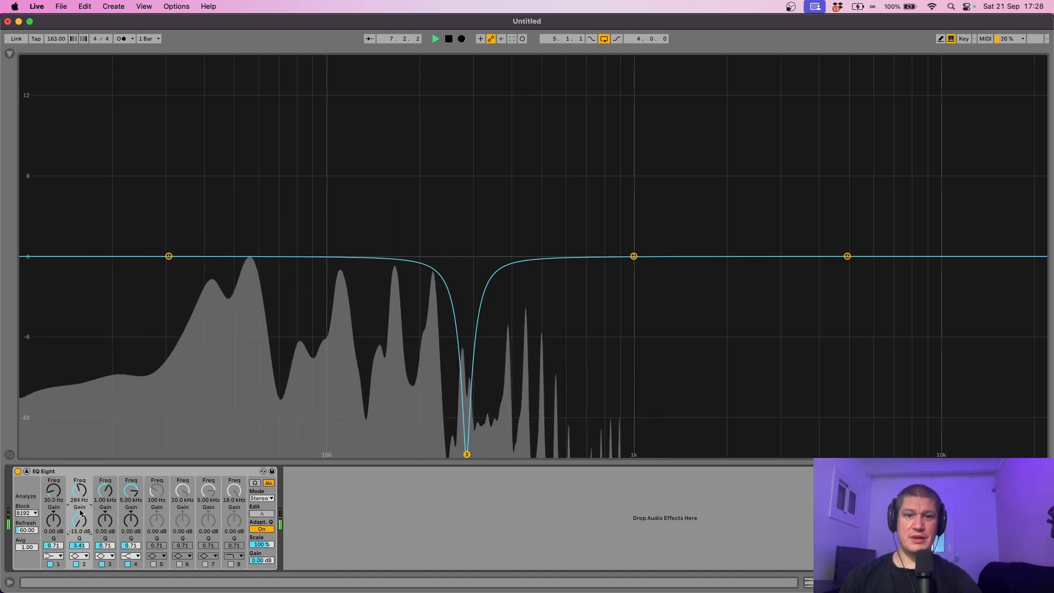
key("space")
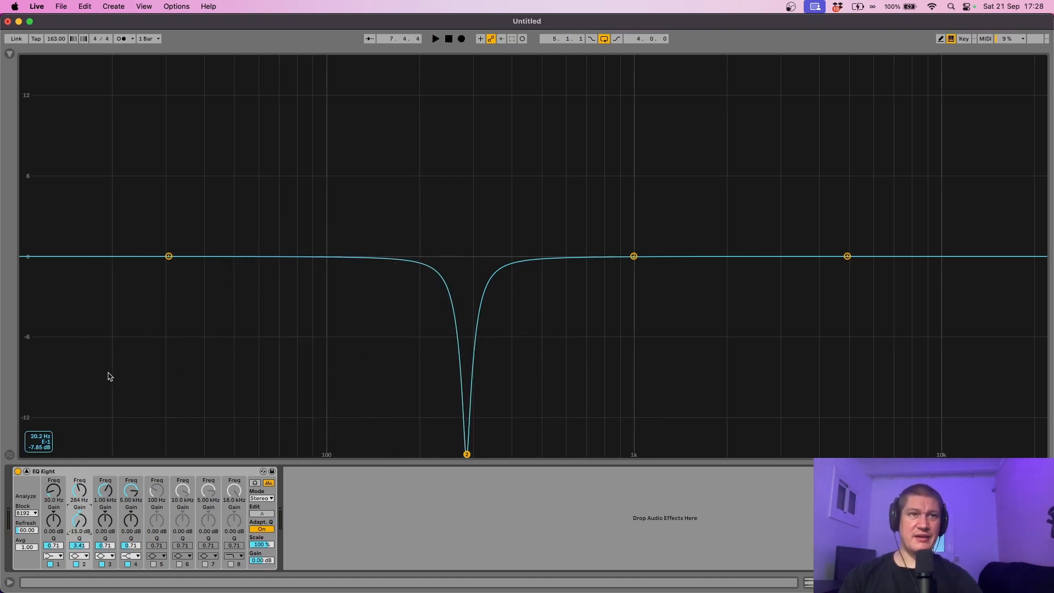
- Return EQ Eight to its compact display, bypass it and play the bass without the EQ for comparison
left_click(25, 473)
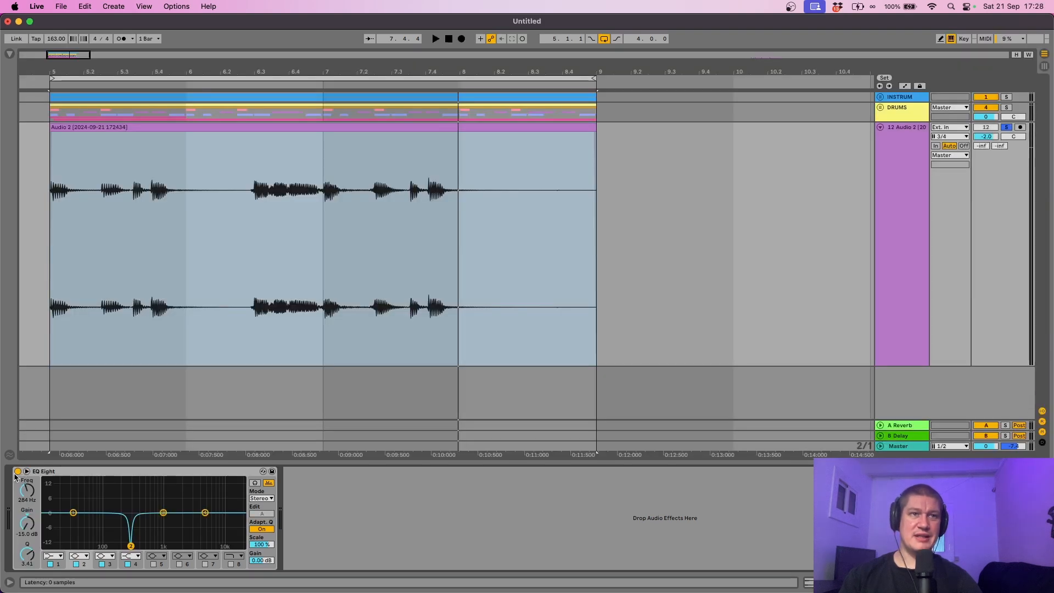
left_click(18, 471)
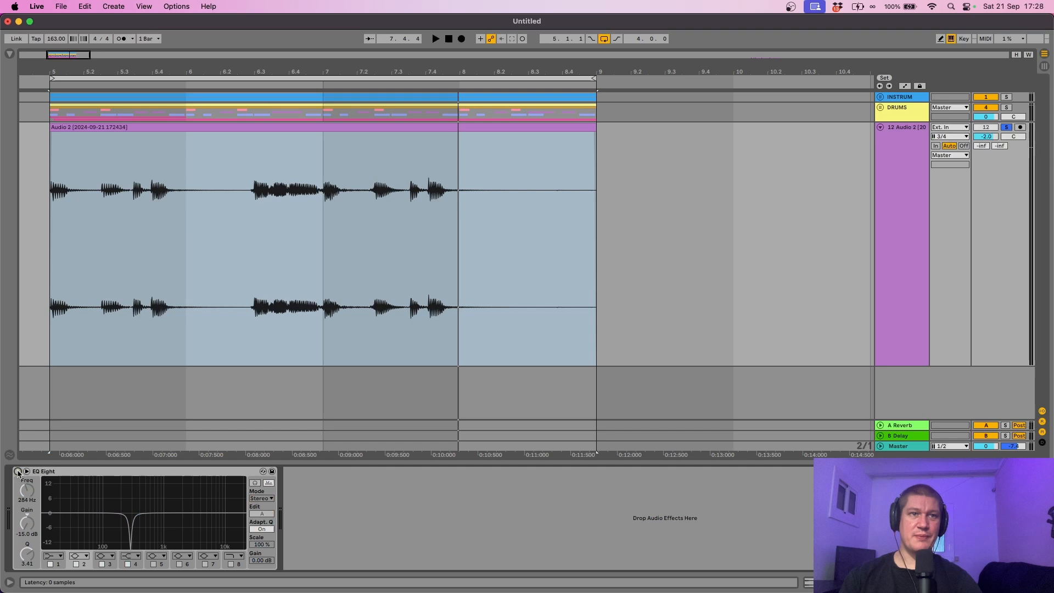
key("space")
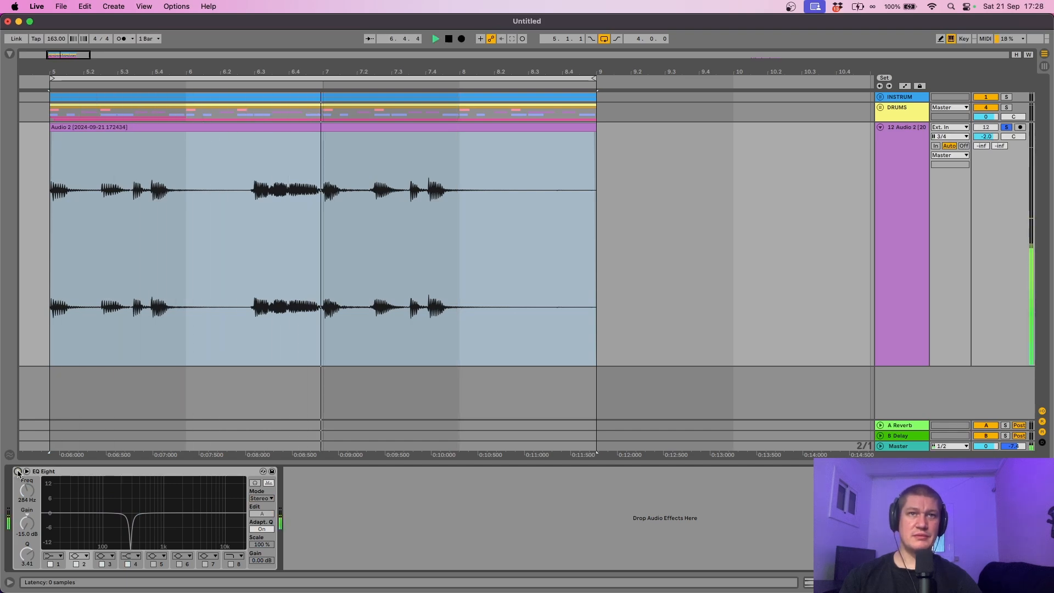
- Re-enable EQ Eight on the bass guitar track and play the loop to hear the bass with the cut
key("space")
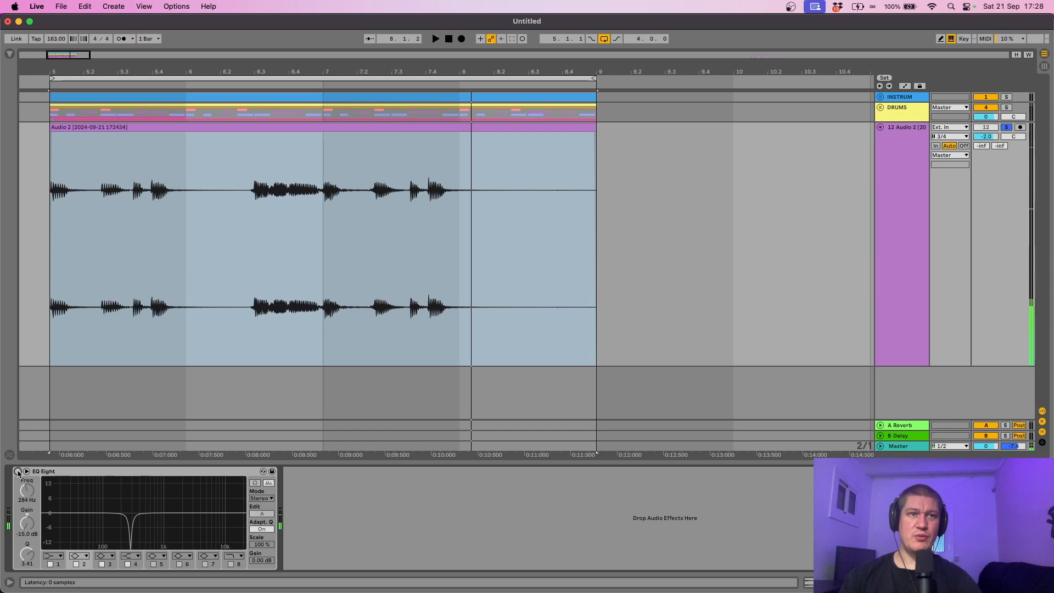
left_click(17, 471)
key("space")
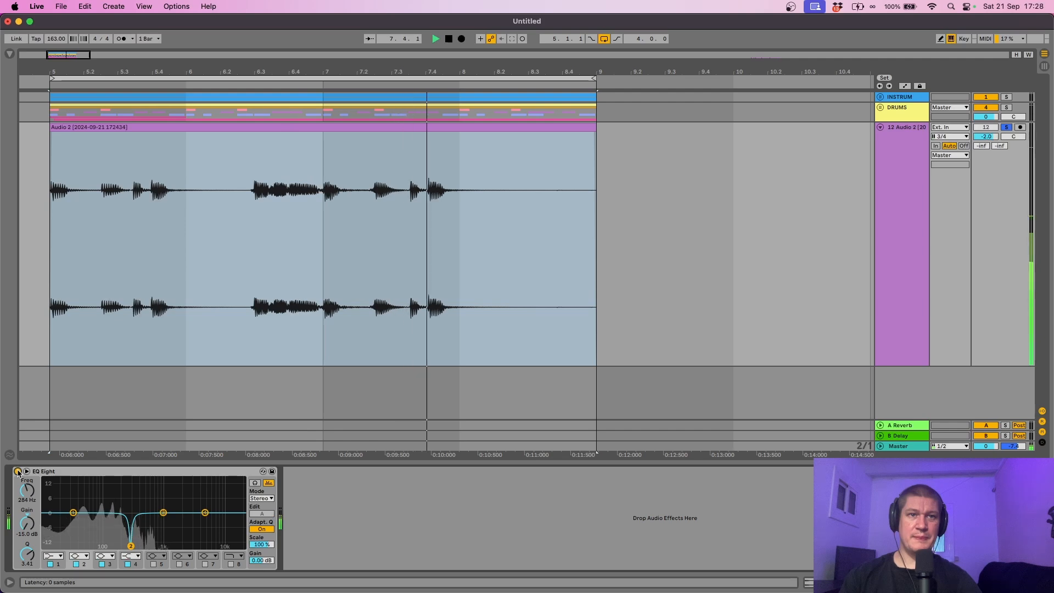
key("space")
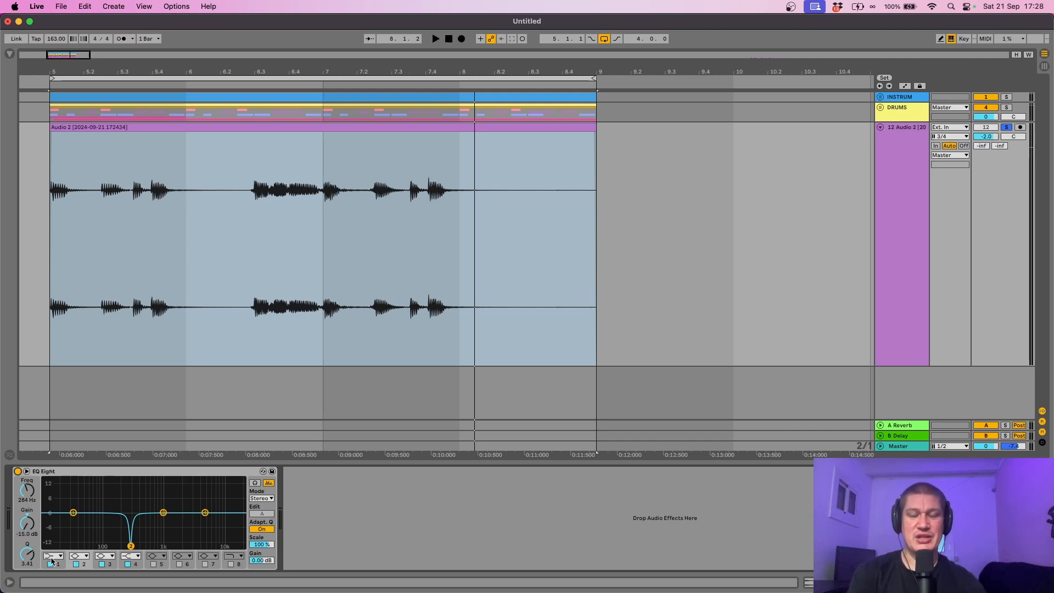
- Save the set as Jazz Chords Tutorial in the Jazz Chords Project folder, leaving the temporary recording files in place
key("super+s")
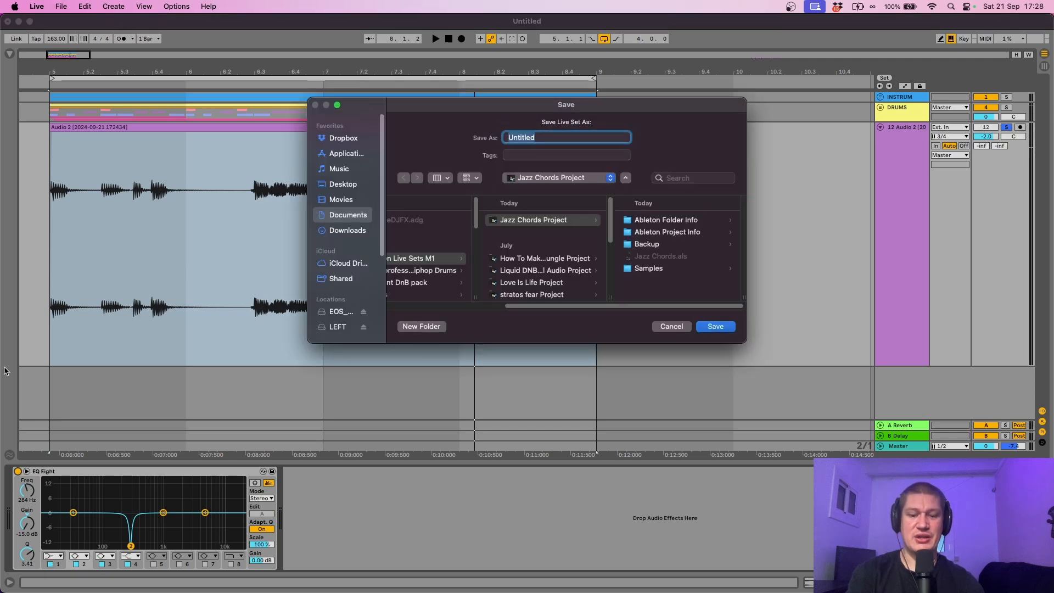
type("Jazz")
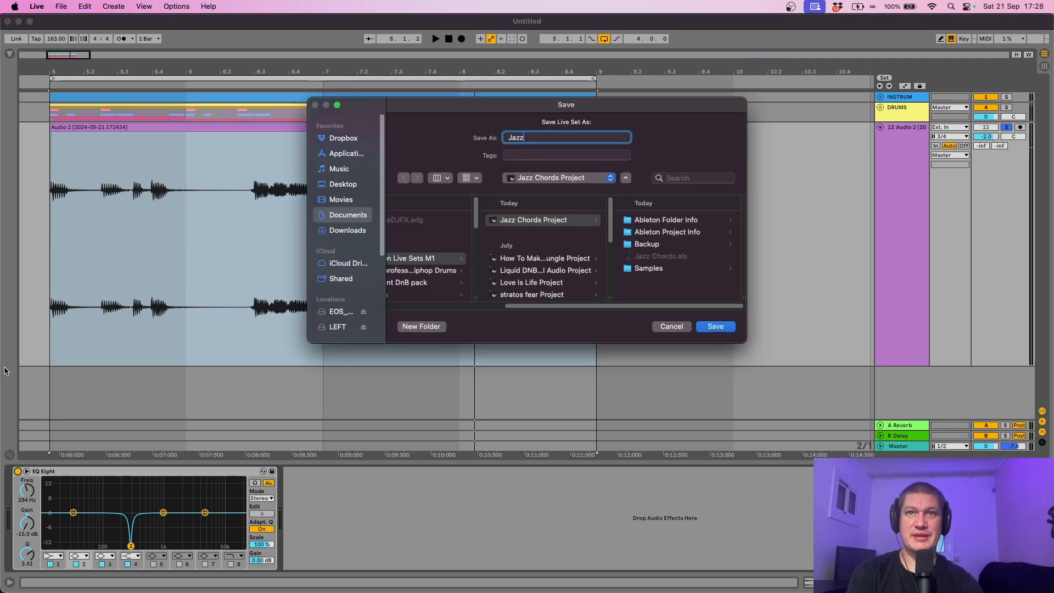
type(" Chords Tutorial")
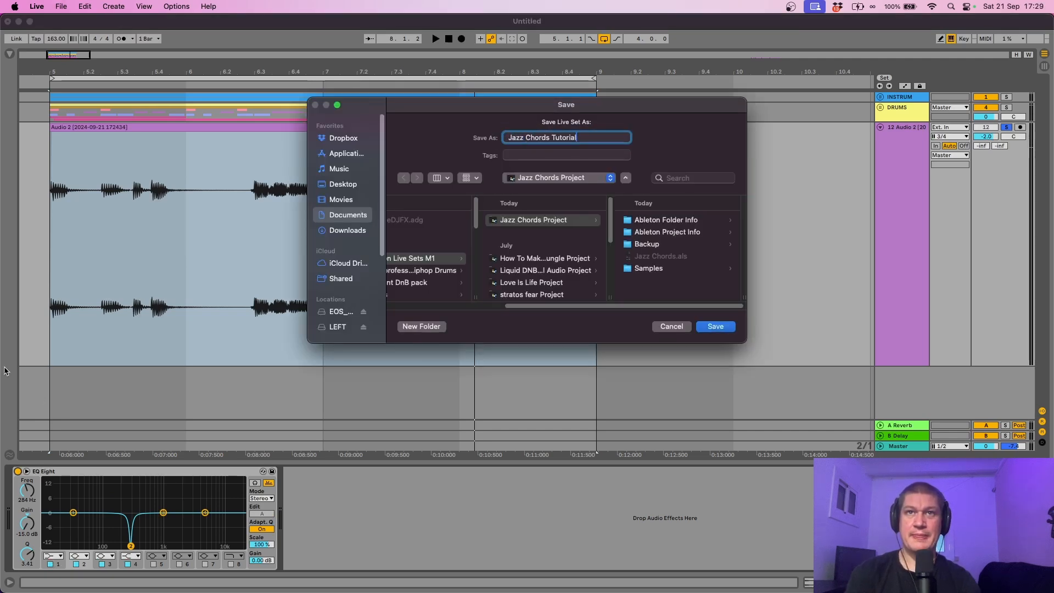
left_click(715, 327)
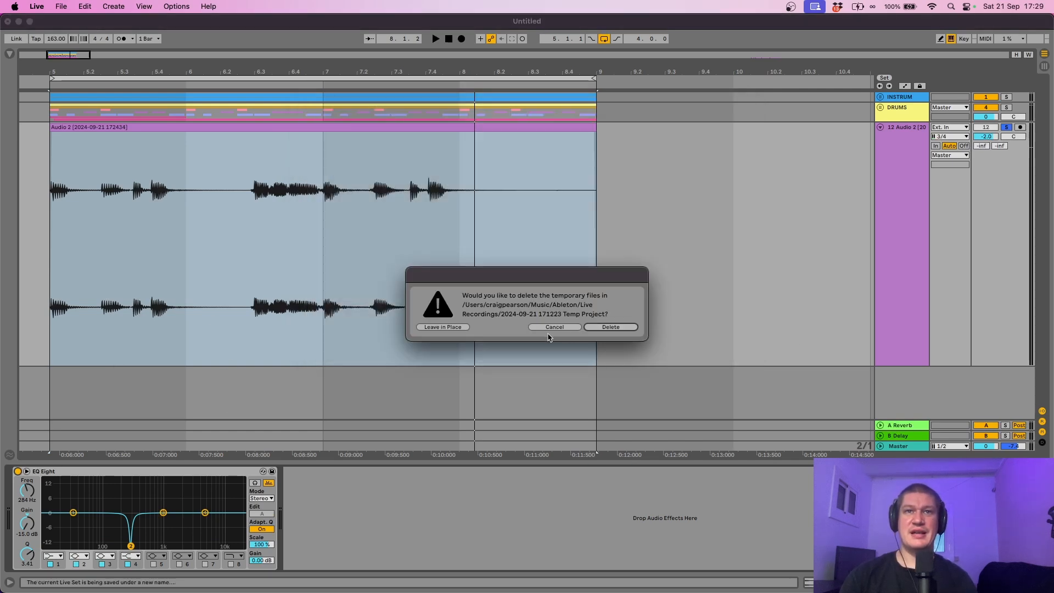
left_click(443, 327)
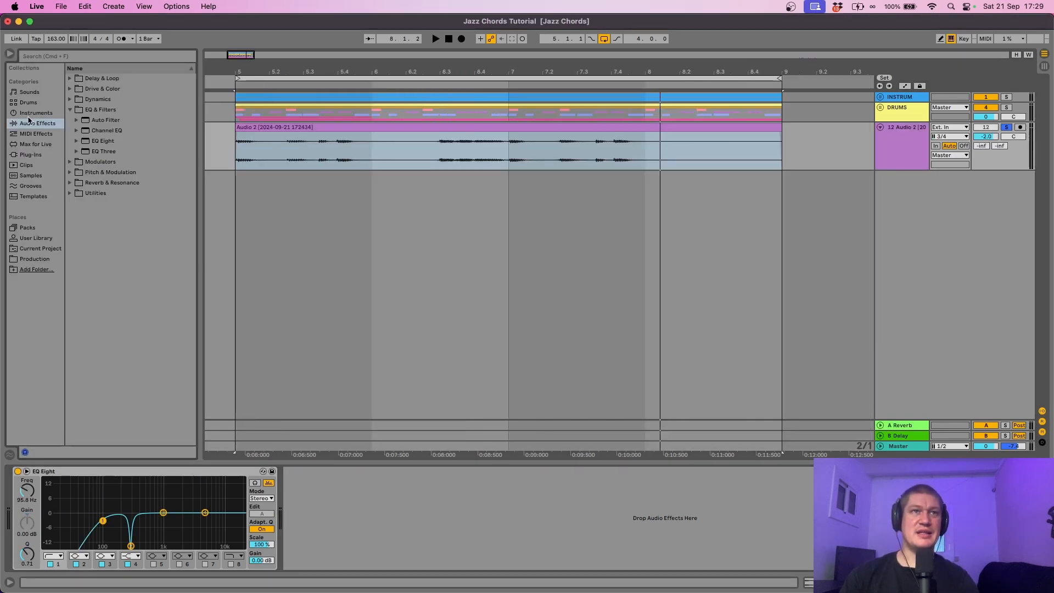
- Add Simpler on a new MIDI track and load the 808 super dope sample from the Breakbeat Paradise drums folder
left_click(36, 113)
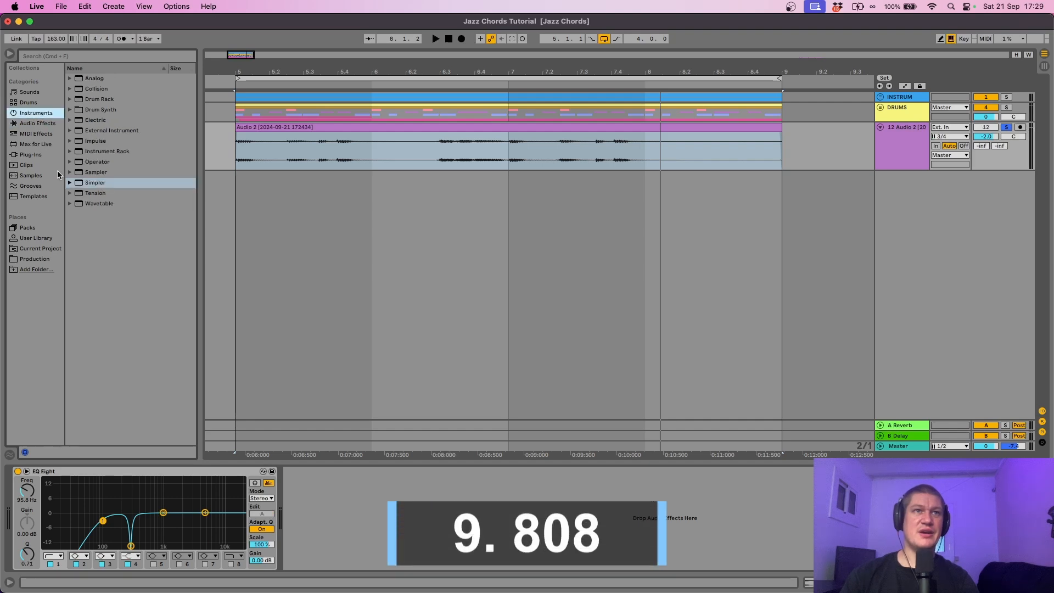
left_click_drag(91, 188, 372, 240)
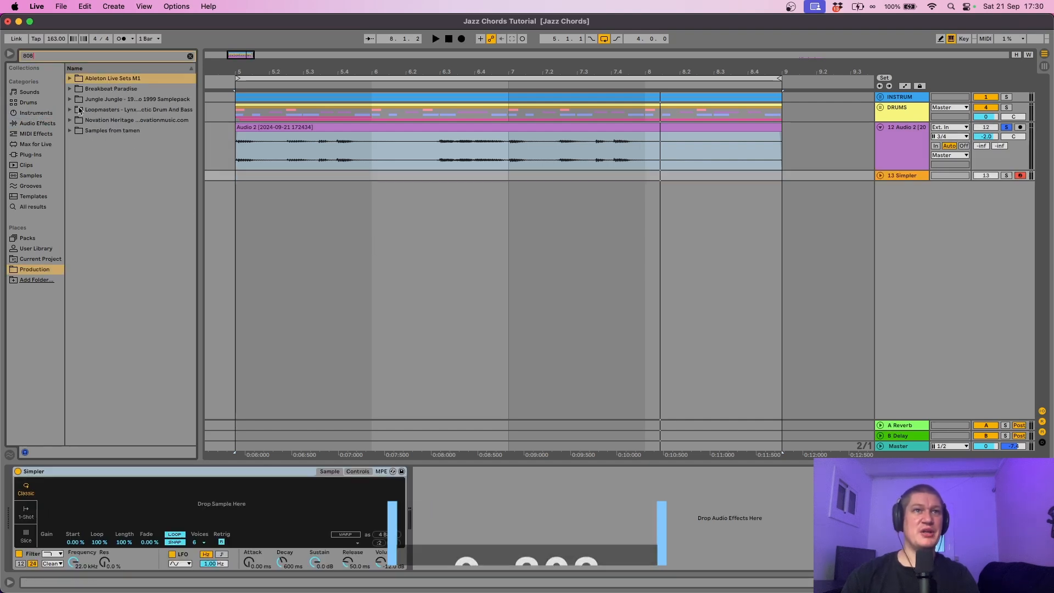
left_click(69, 89)
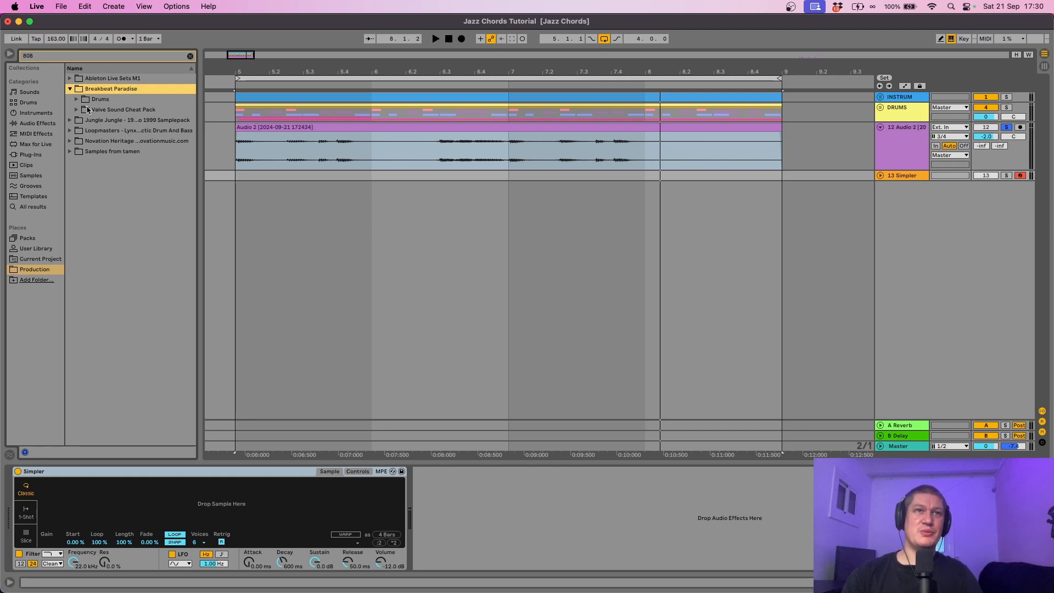
left_click(77, 100)
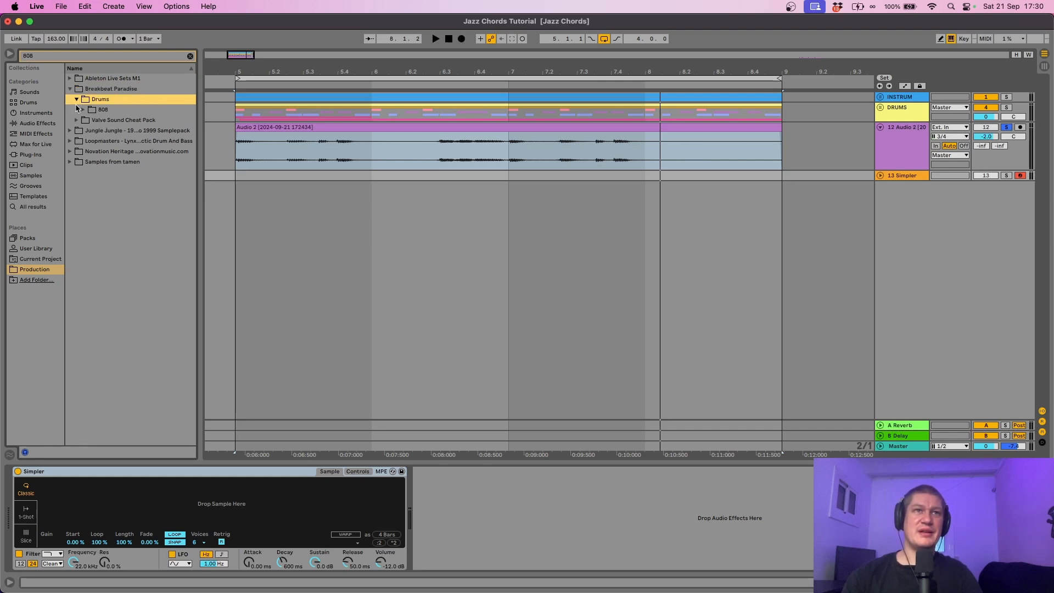
left_click(82, 110)
left_click_drag(106, 132, 162, 506)
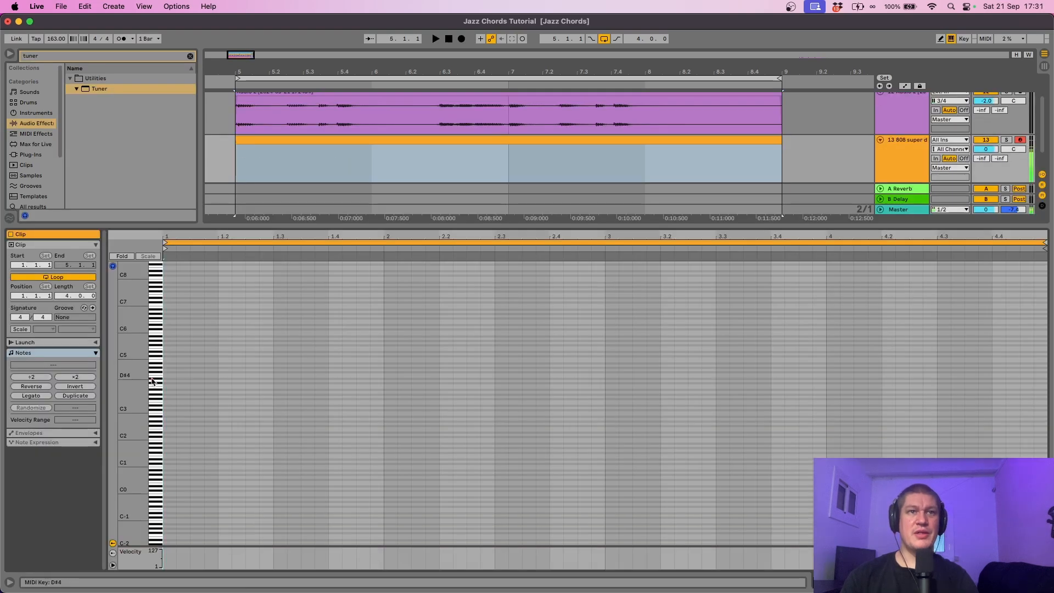
- Audition pitches in the 808 clip's piano roll and place an E4 note at the start of the clip
mouse_move(148, 376)
left_mouse_down()
mouse_move(170, 377)
mouse_move(164, 385)
mouse_move(157, 372)
left_mouse_up()
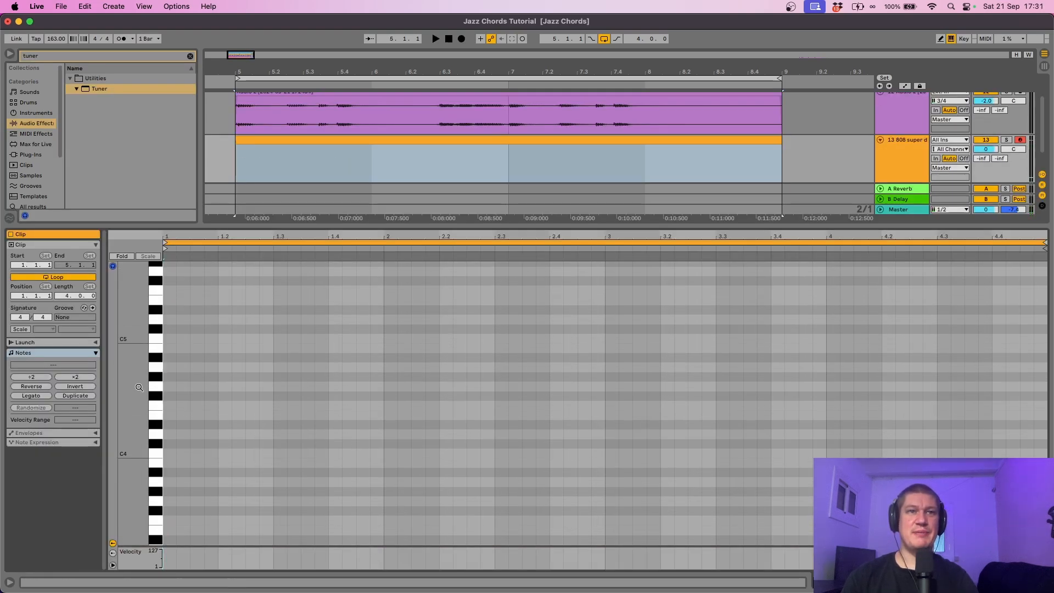
left_click(155, 343)
left_click(156, 354)
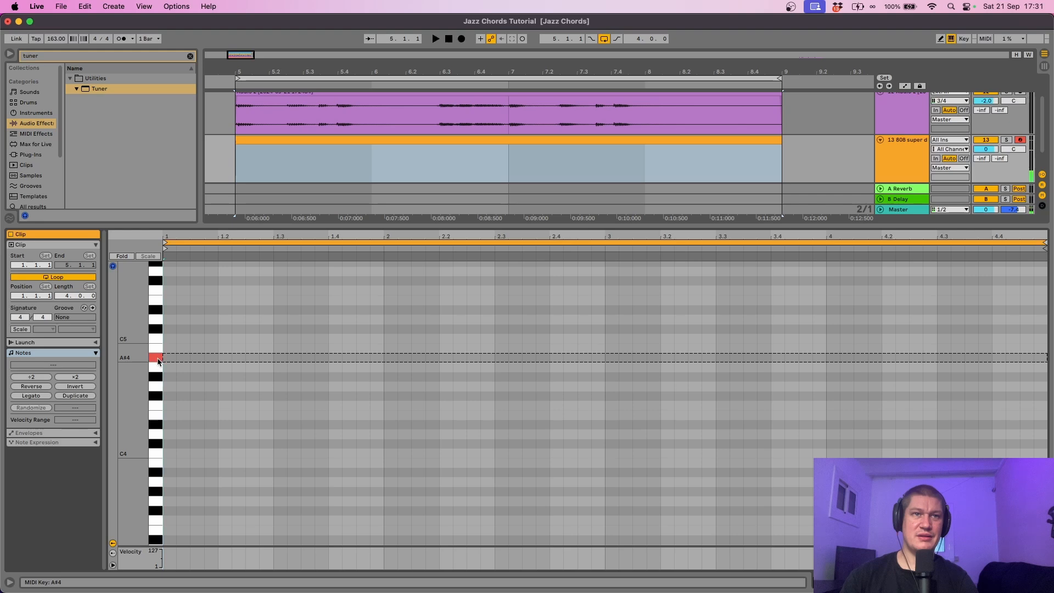
left_click(155, 407)
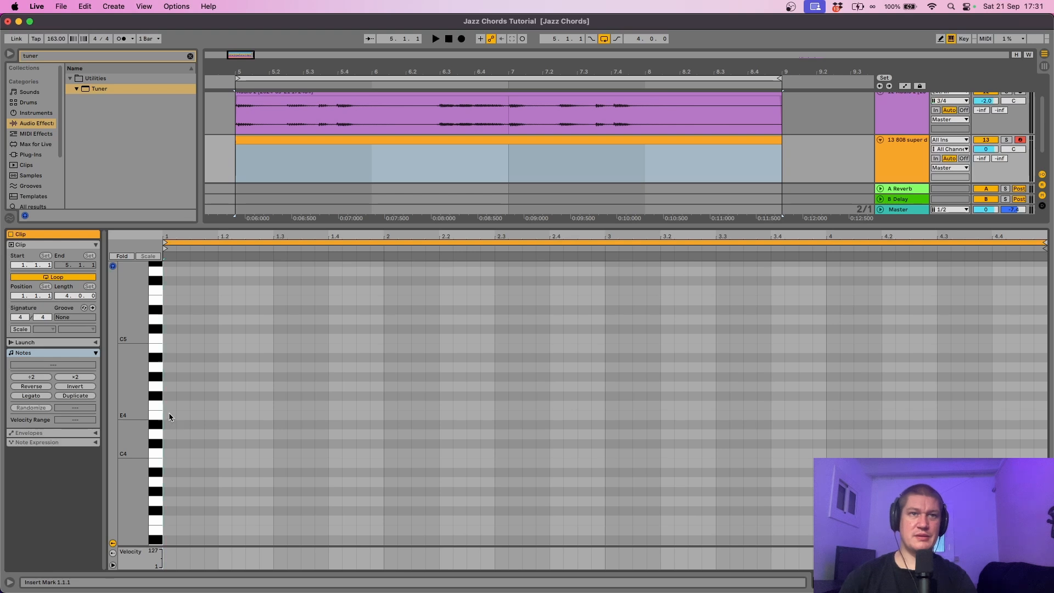
double_click(169, 415)
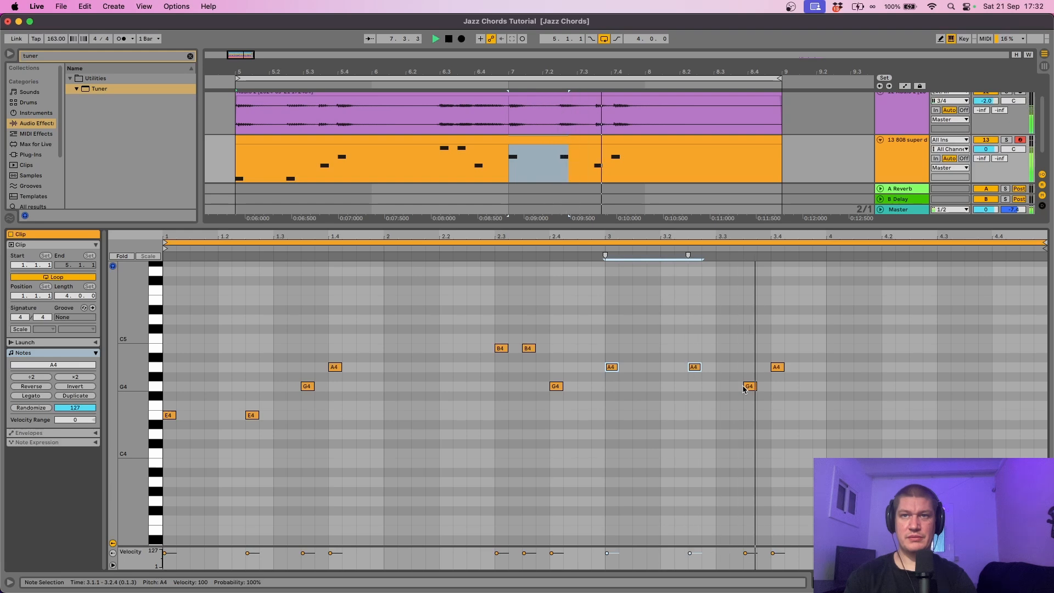
- Transpose all notes in the 808 clip down two octaves and play them with the track
key("space")
left_click_drag(851, 433, 137, 307)
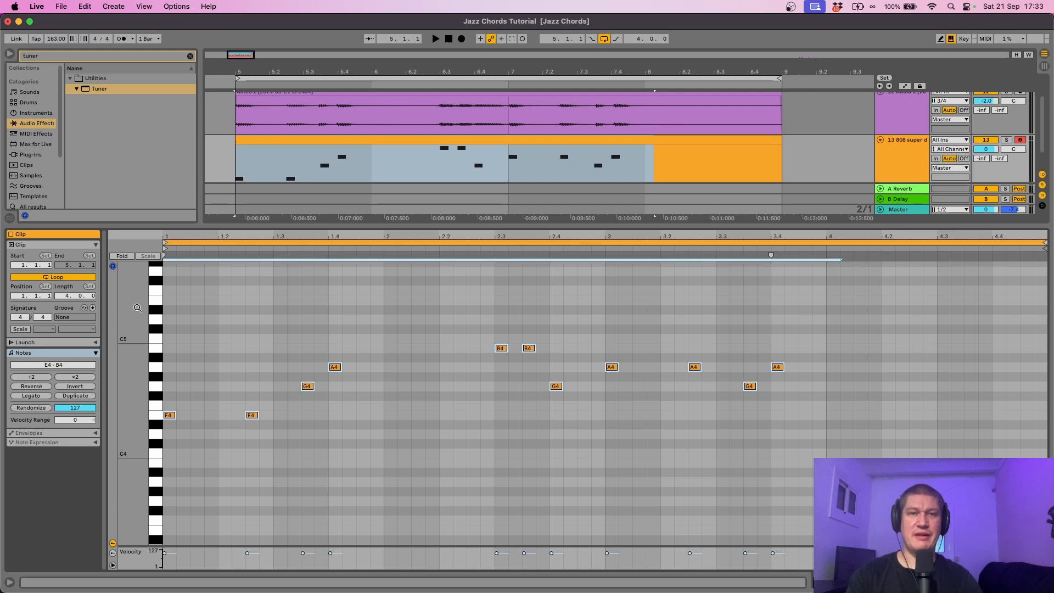
key("shift+Down")
key("shift+Down")
key("space")
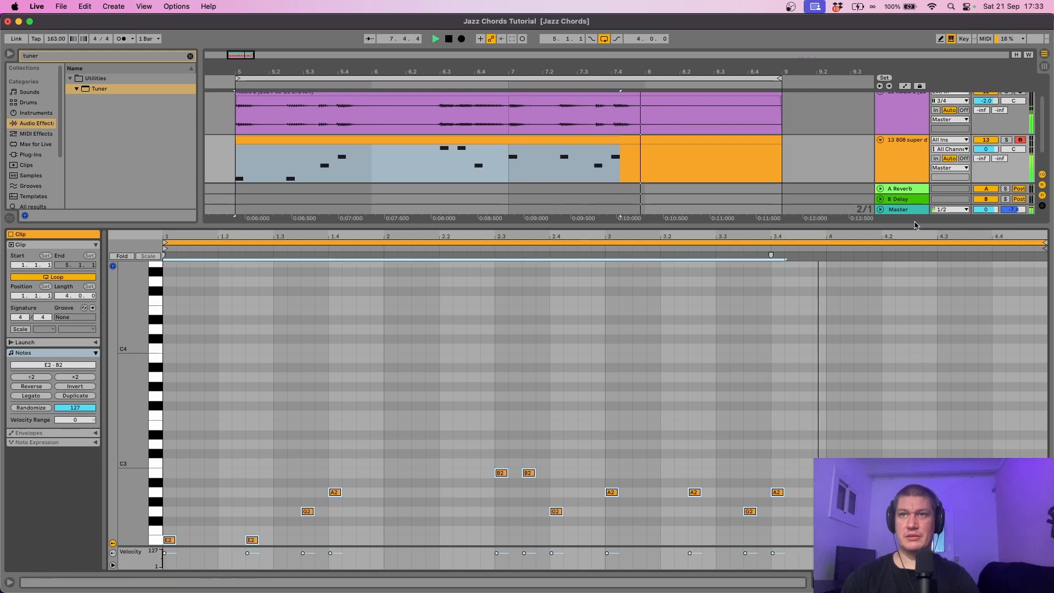
- Reduce the clip editor's height, solo the 808 track and show its device chain
left_click_drag(920, 225, 920, 393)
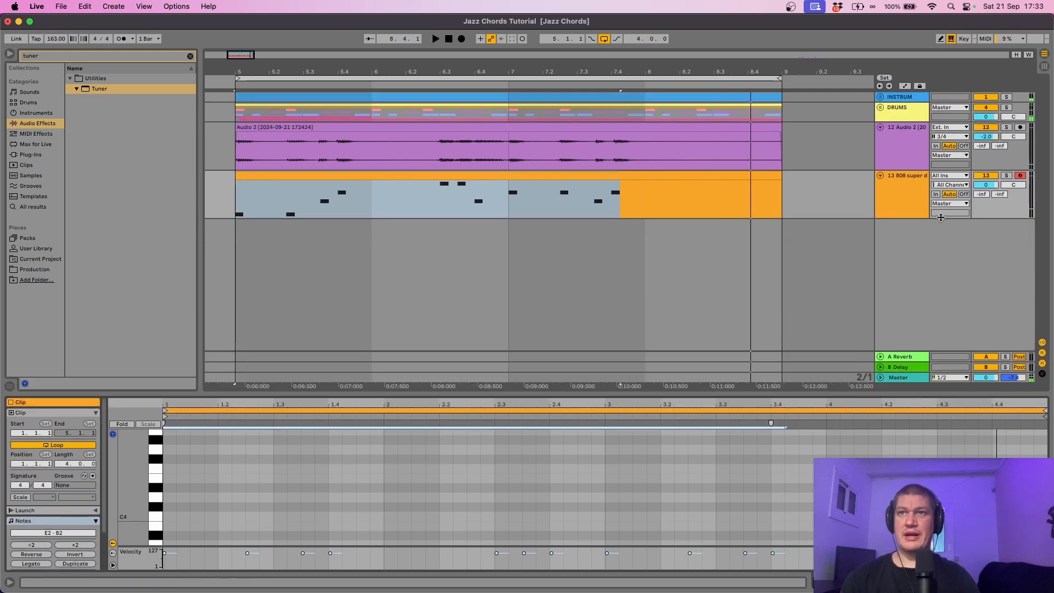
left_click(1005, 175)
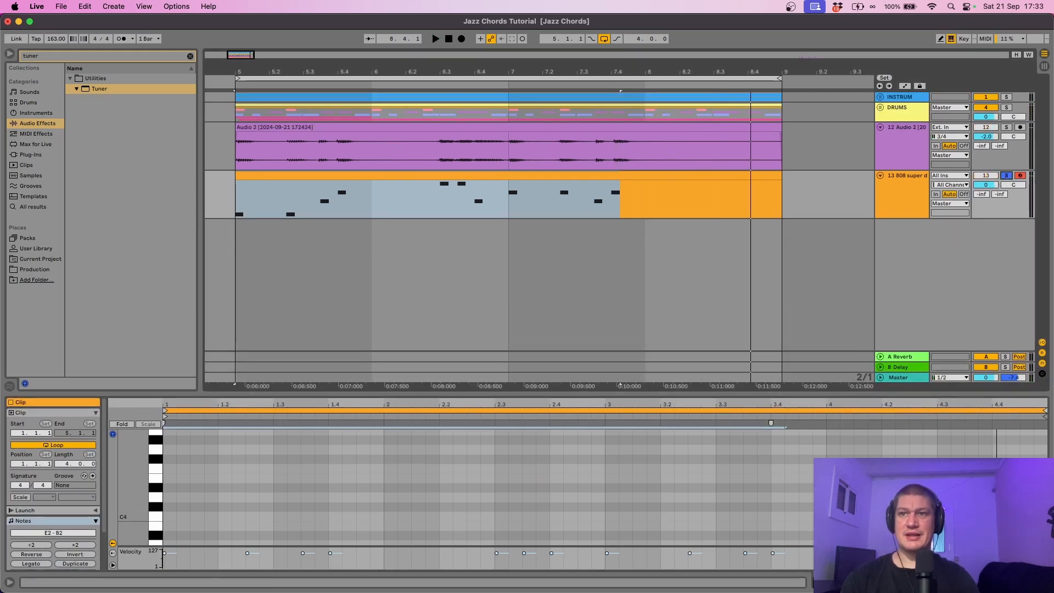
key("shift+Tab")
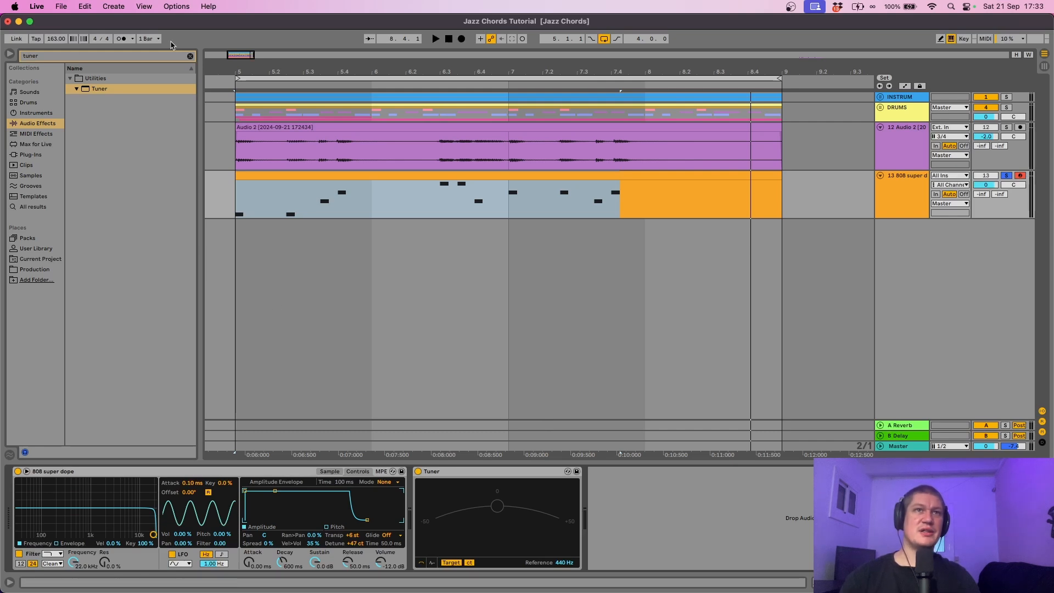
- Clear the tuner search from the browser and collapse the Utilities category
left_click(190, 57)
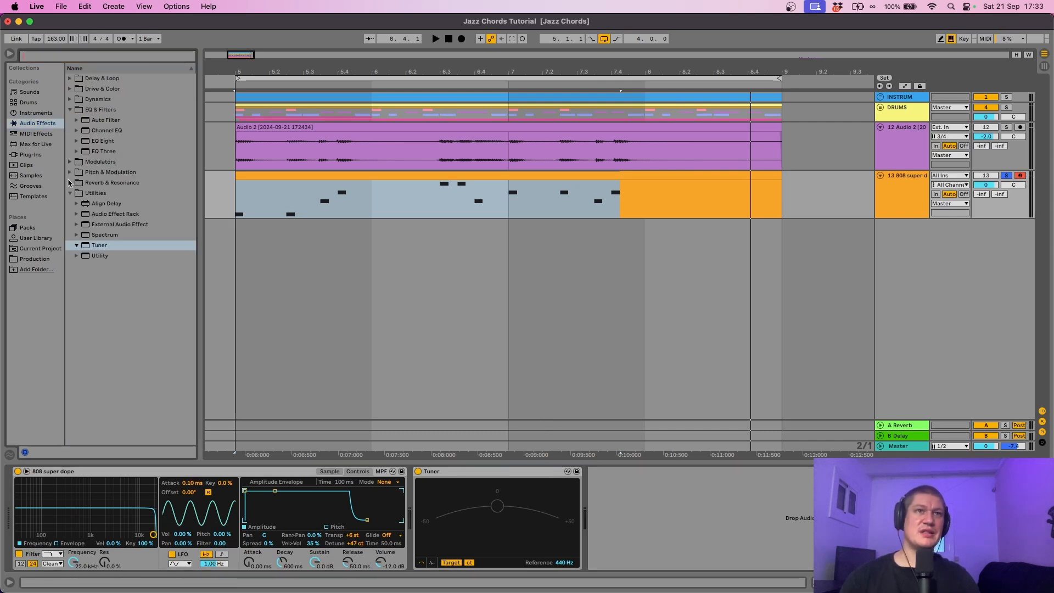
left_click(71, 192)
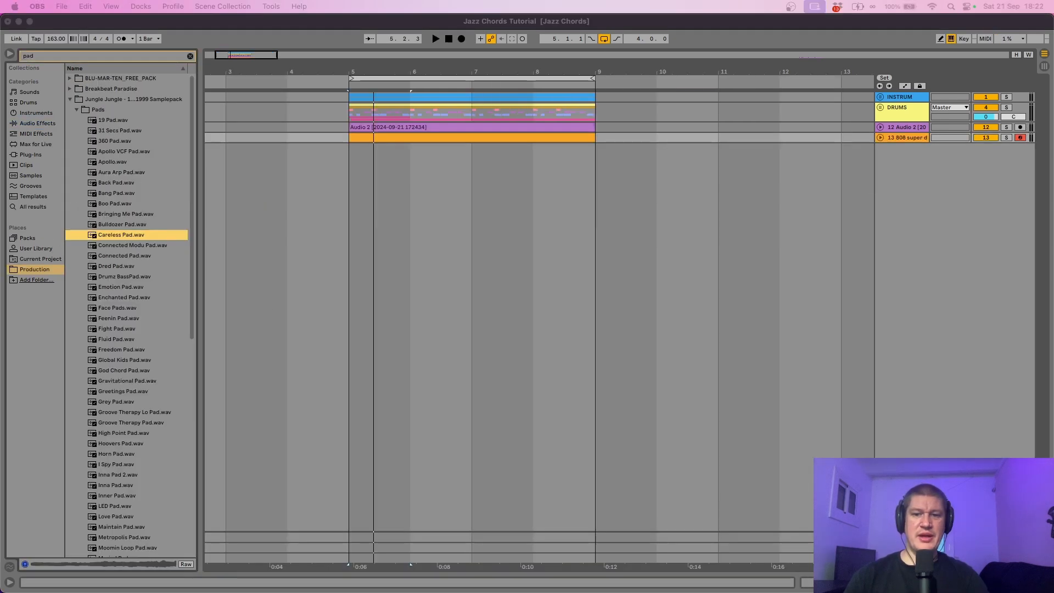
- Unfold the INSTRUM group and copy its Rhodes track below the 808 track, outside the group
left_click(446, 72)
left_click_drag(446, 72, 445, 91)
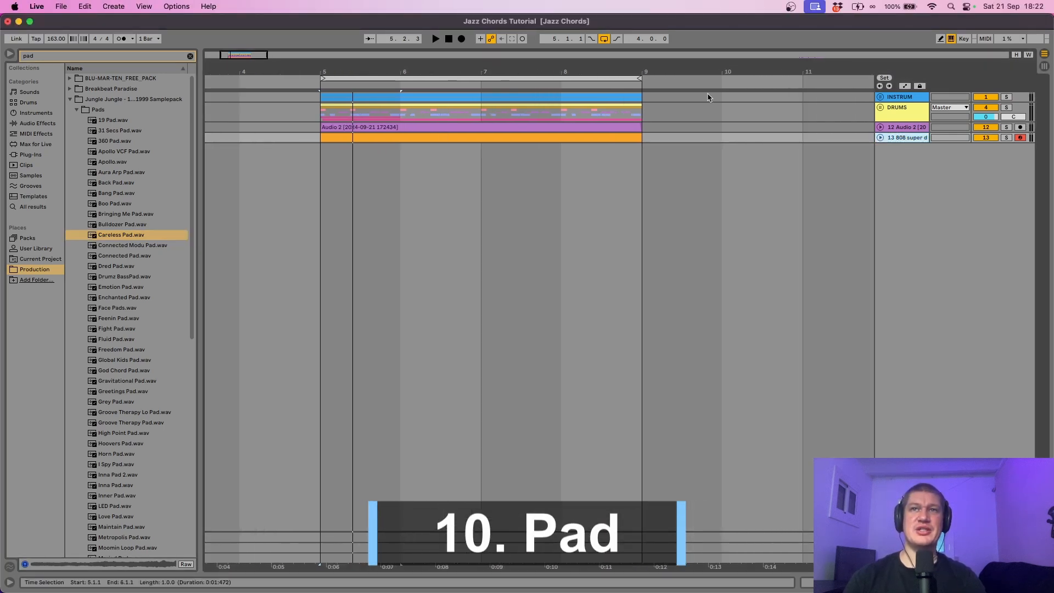
left_click(880, 97)
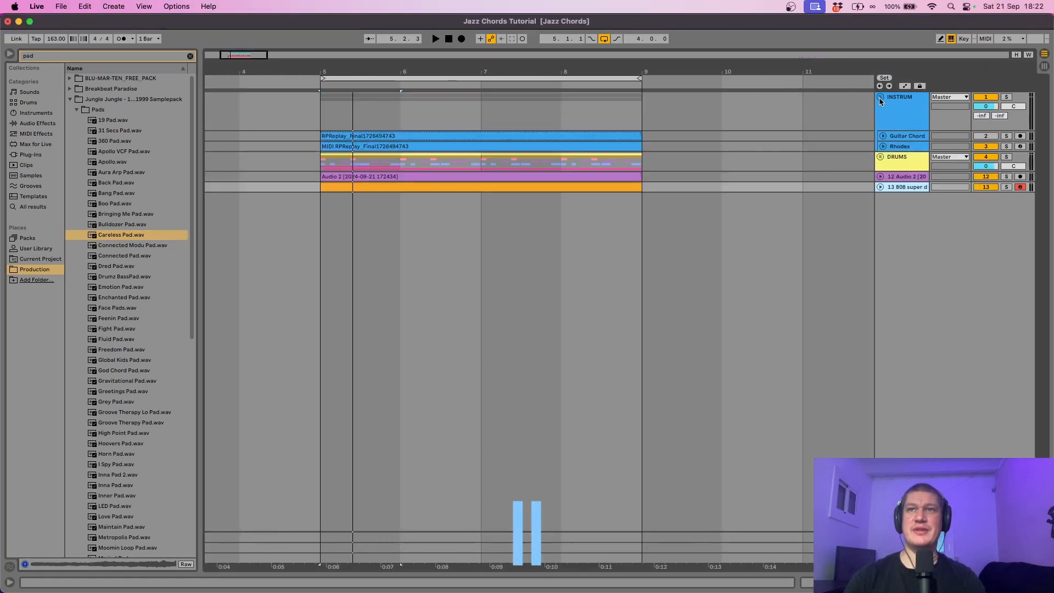
left_click(902, 148)
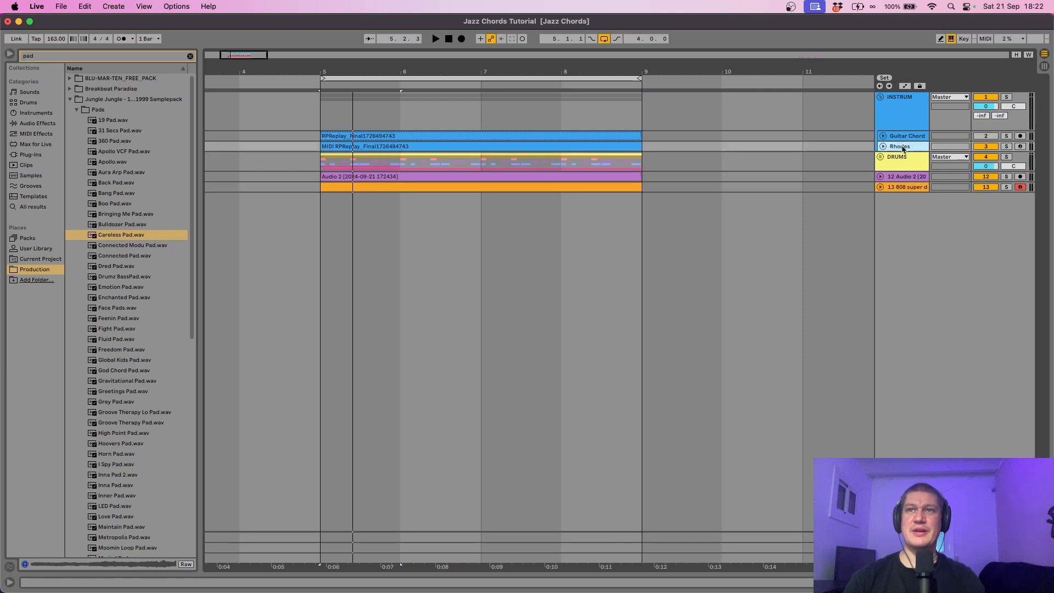
left_click_drag(903, 148, 908, 208)
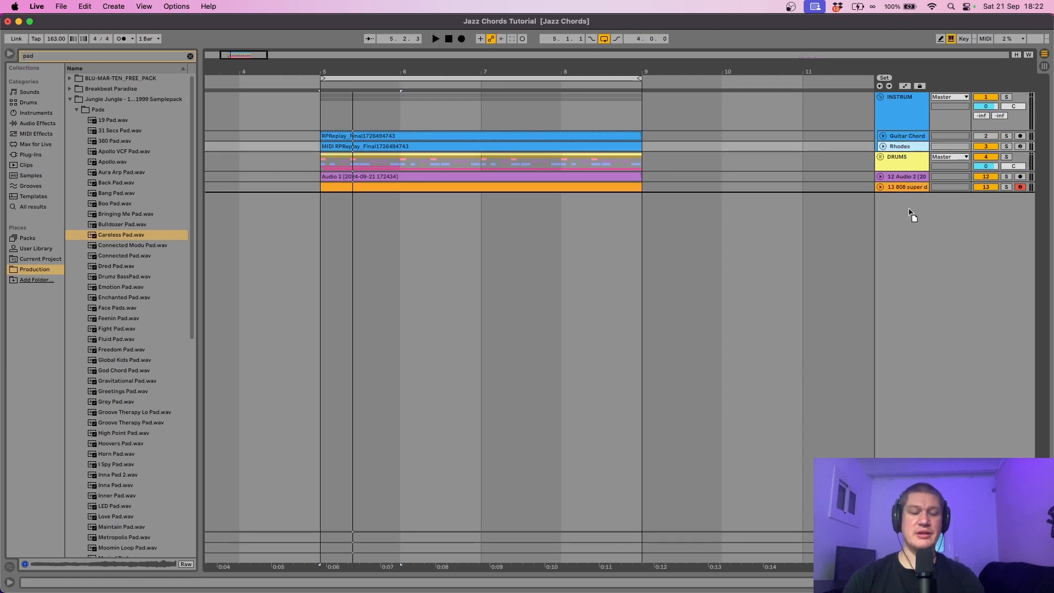
left_click_drag(908, 209, 907, 207)
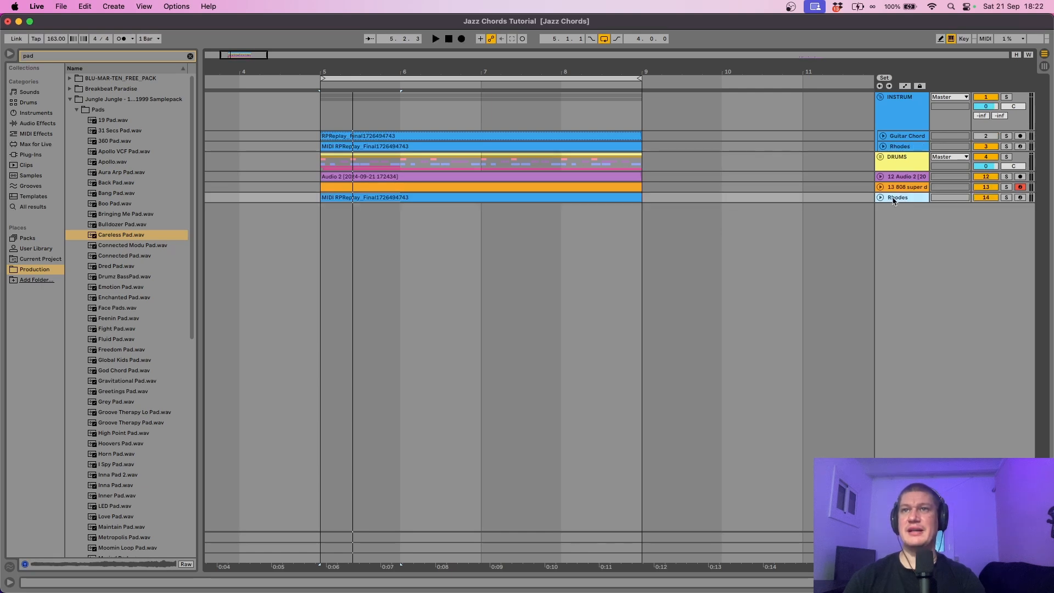
- Freeze the copied Rhodes track and flatten it to audio
right_click(900, 202)
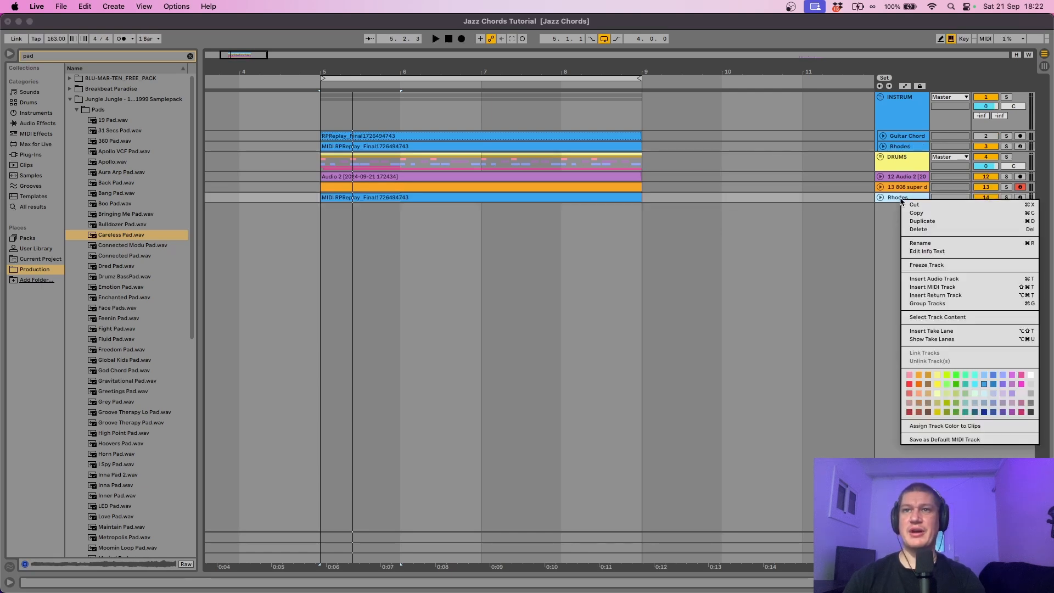
left_click(939, 266)
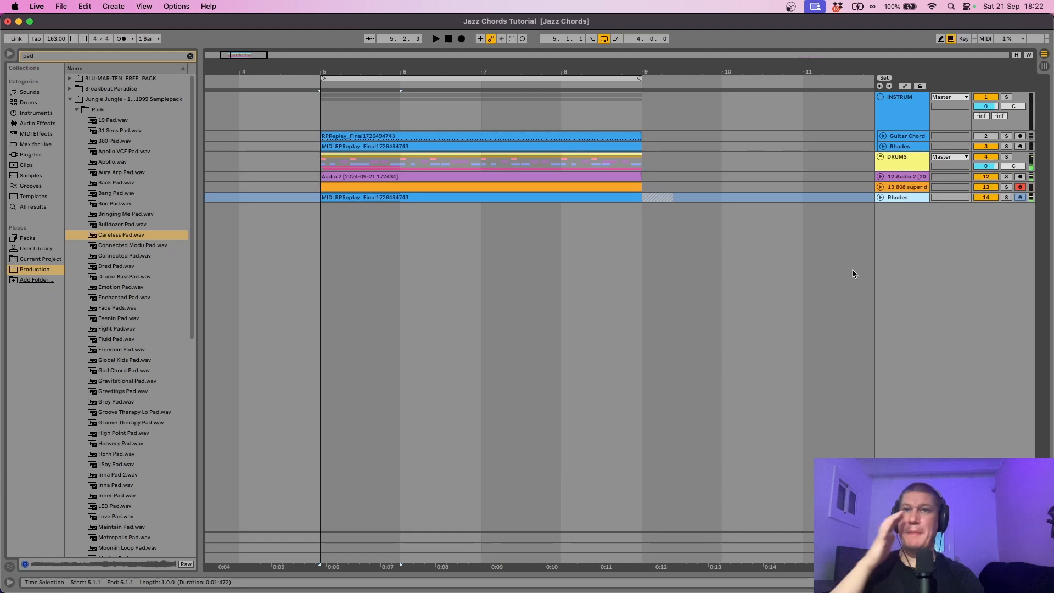
right_click(902, 200)
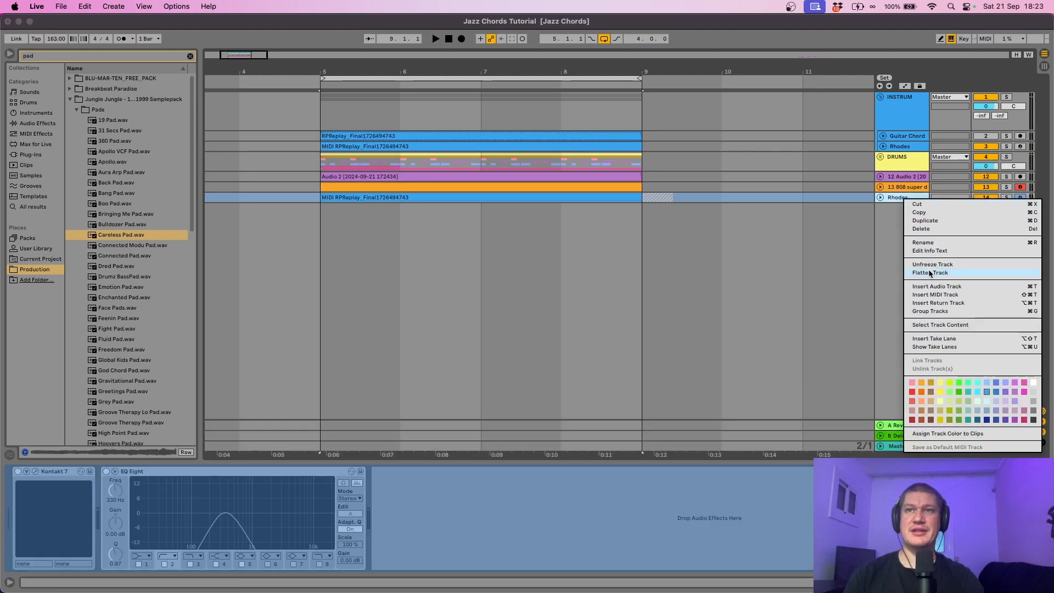
left_click(929, 272)
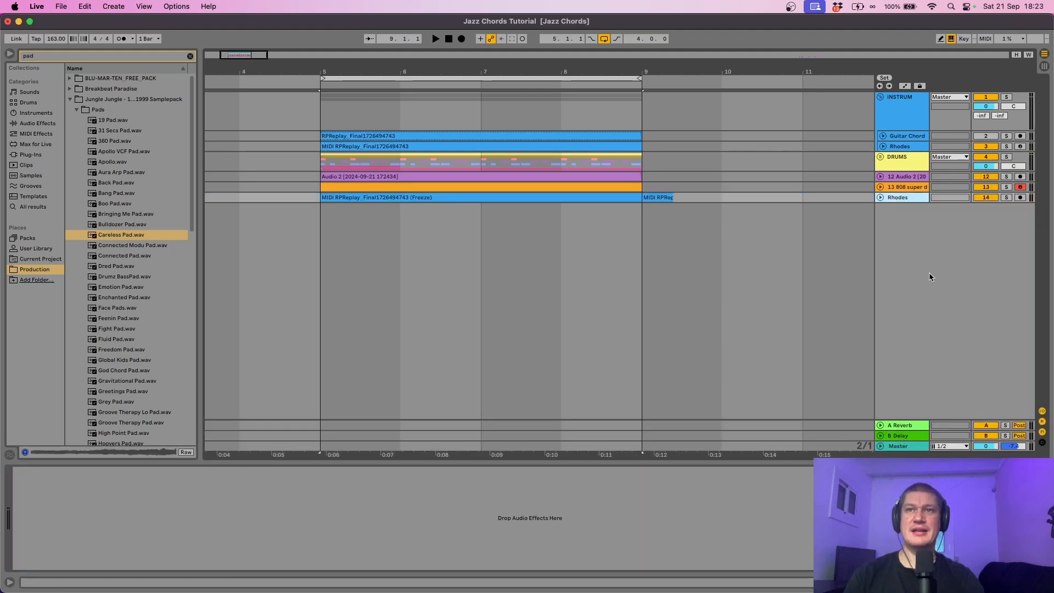
- Unfold the flattened Rhodes track and stretch the end of its four-bar audio clip well beyond bar 9
left_click(881, 197)
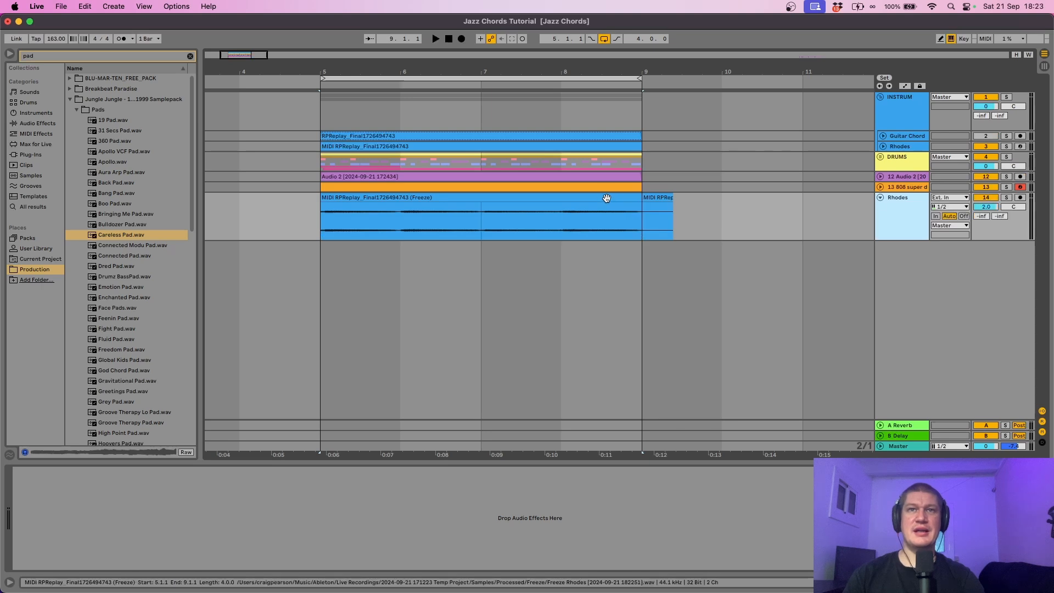
left_click(637, 195)
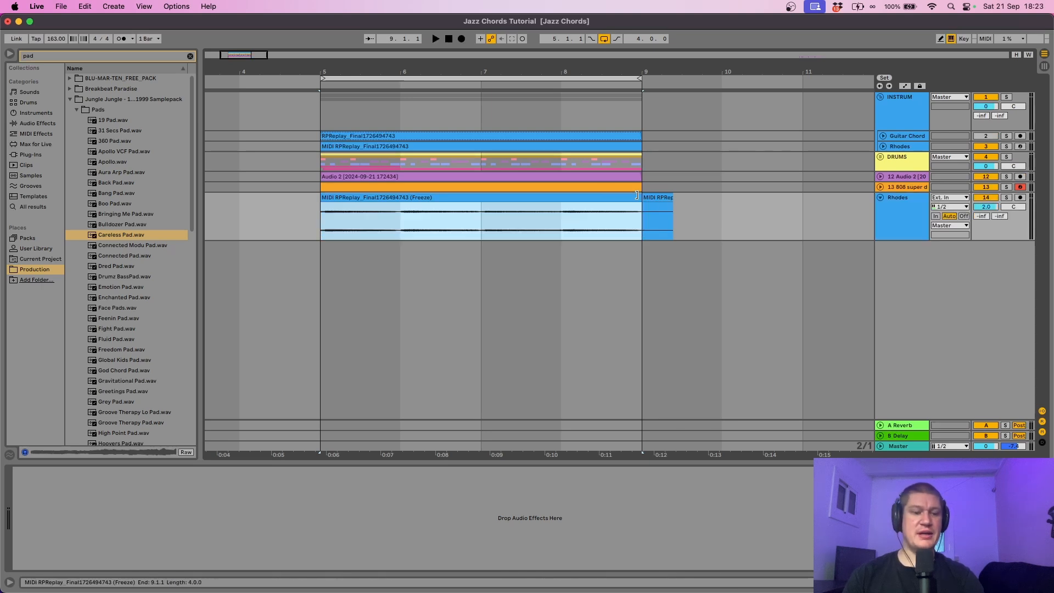
left_click_drag(639, 196, 890, 213)
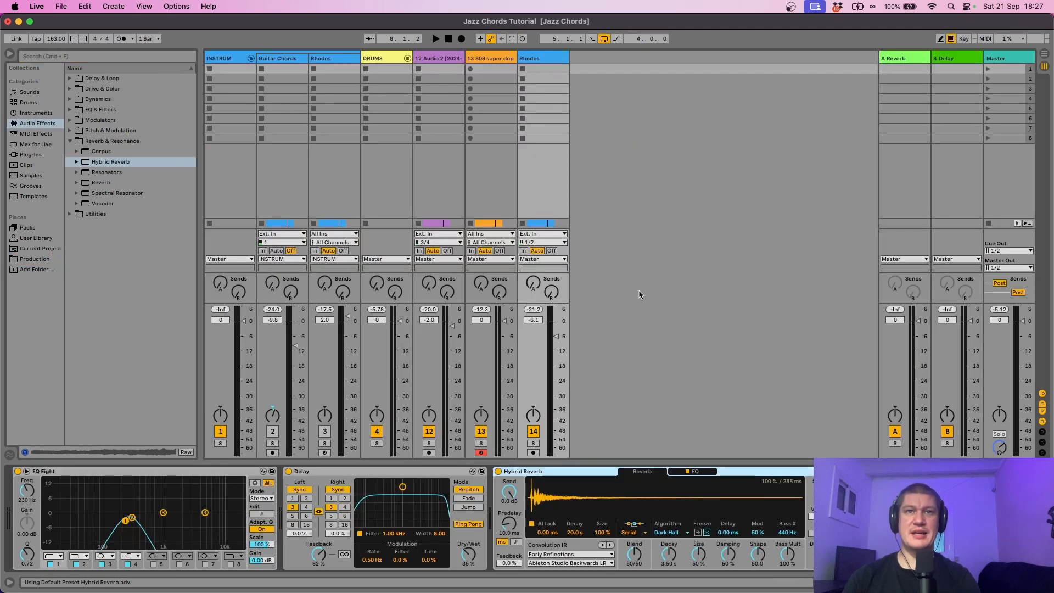
- Play the loop and lower the stretched Rhodes track's volume to -13.8 dB
key("space")
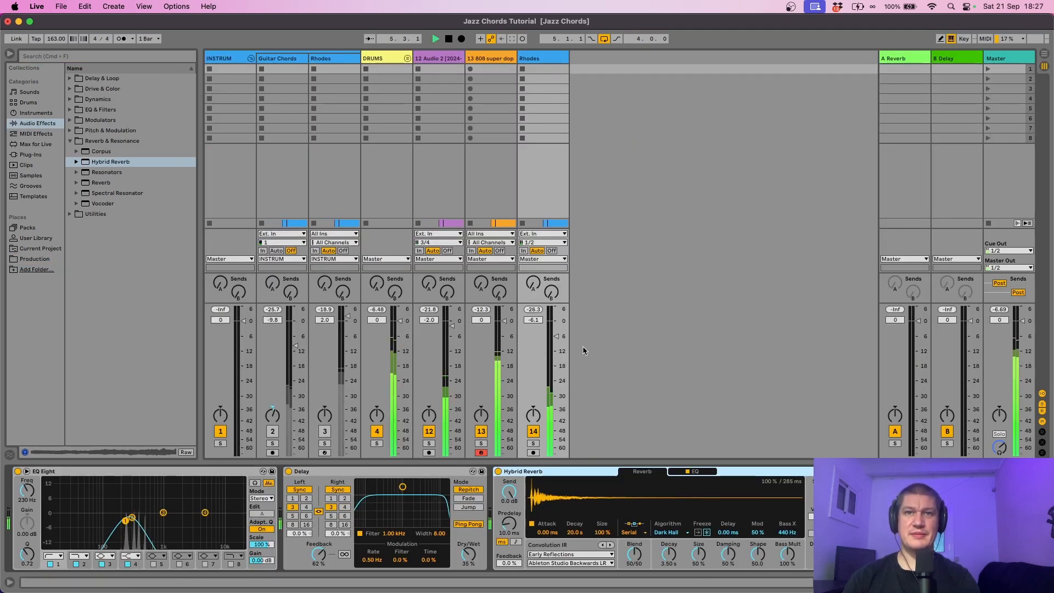
left_click_drag(556, 339, 558, 360)
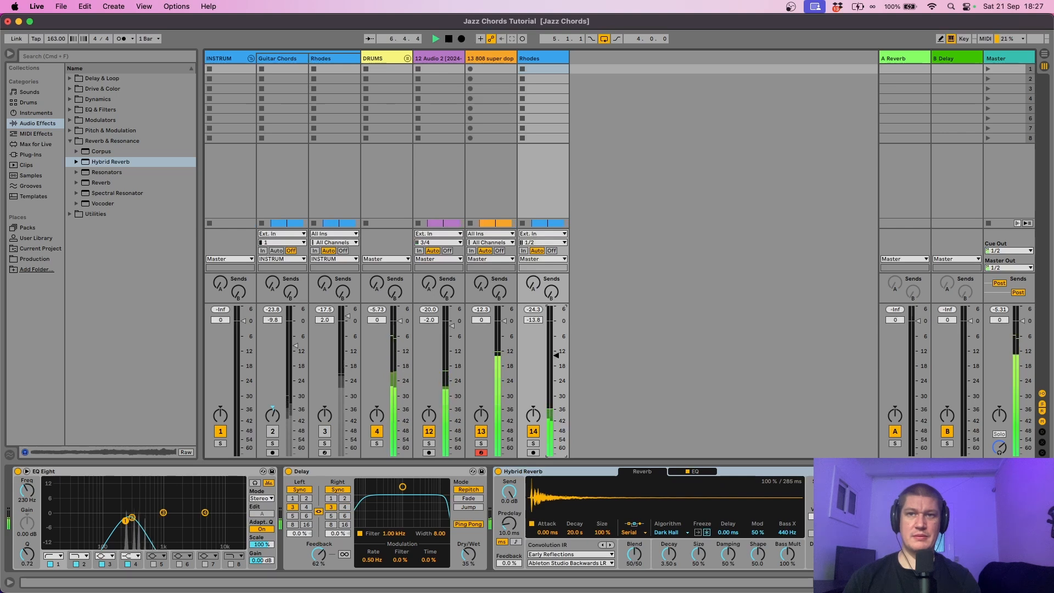
left_click_drag(555, 354, 555, 363)
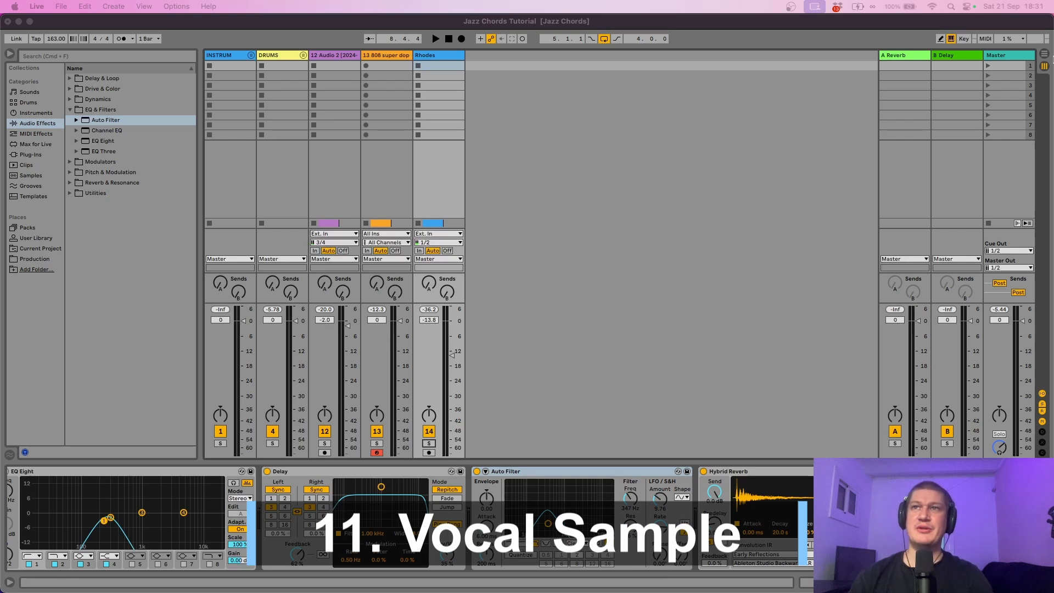
- Show the arrangement and enlarge the vocal sample track's waveform, hiding the clip editor
left_click(1041, 55)
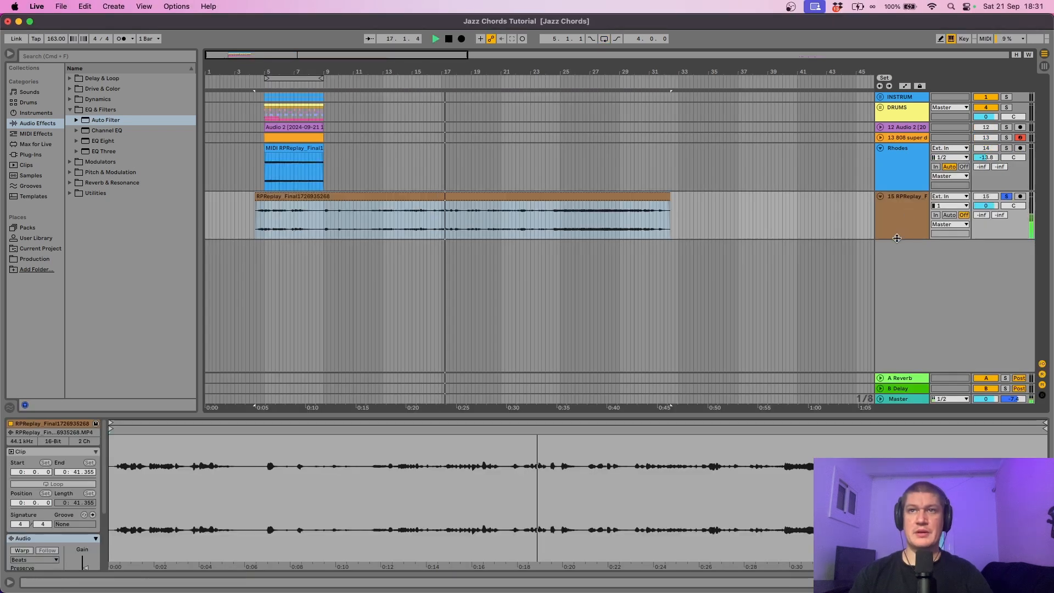
left_click_drag(896, 268, 895, 372)
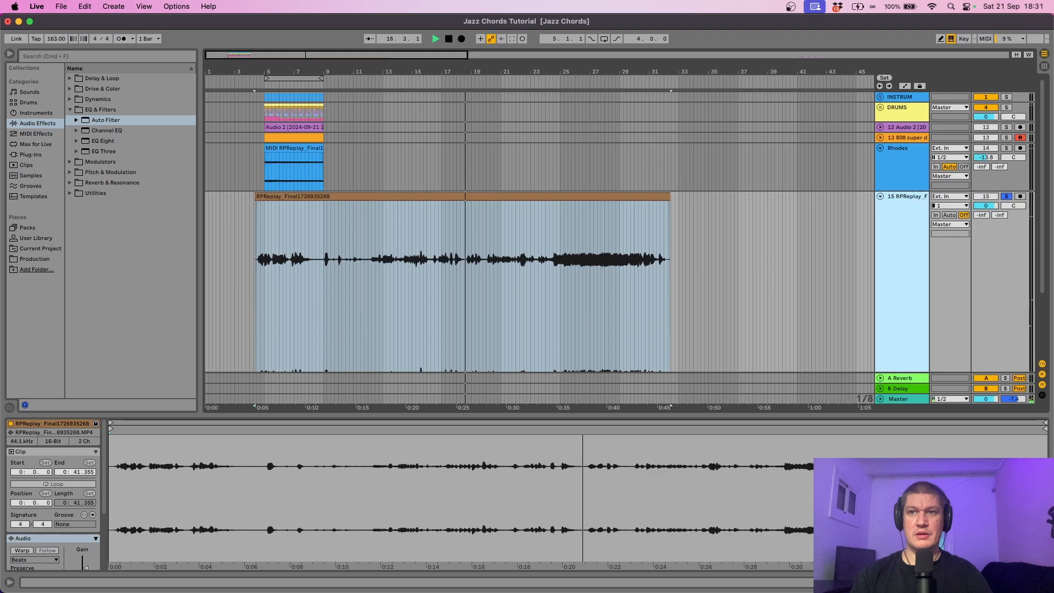
left_click(1043, 581)
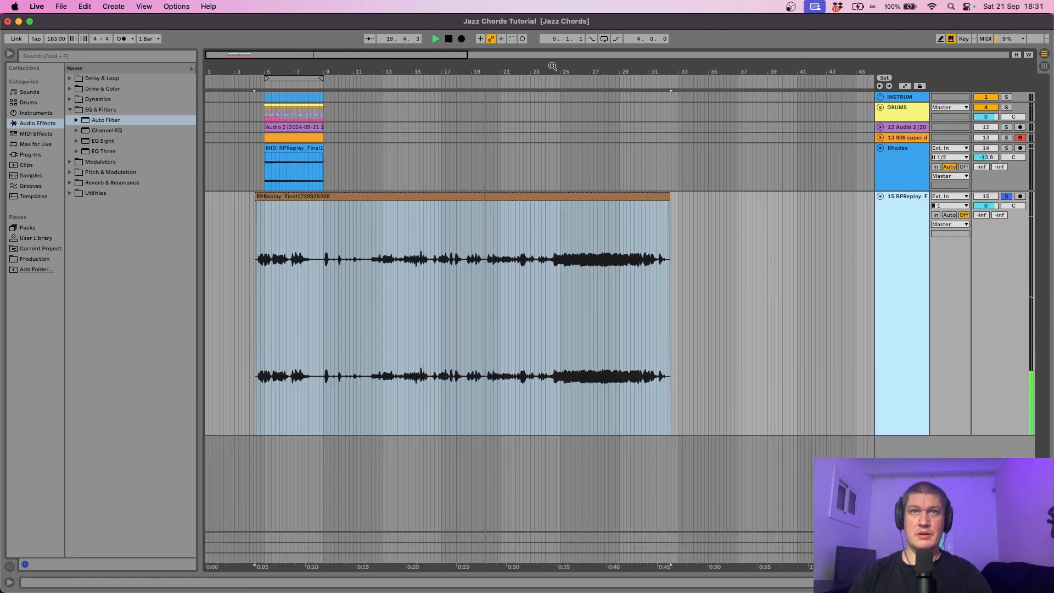
left_click_drag(553, 66, 548, 169)
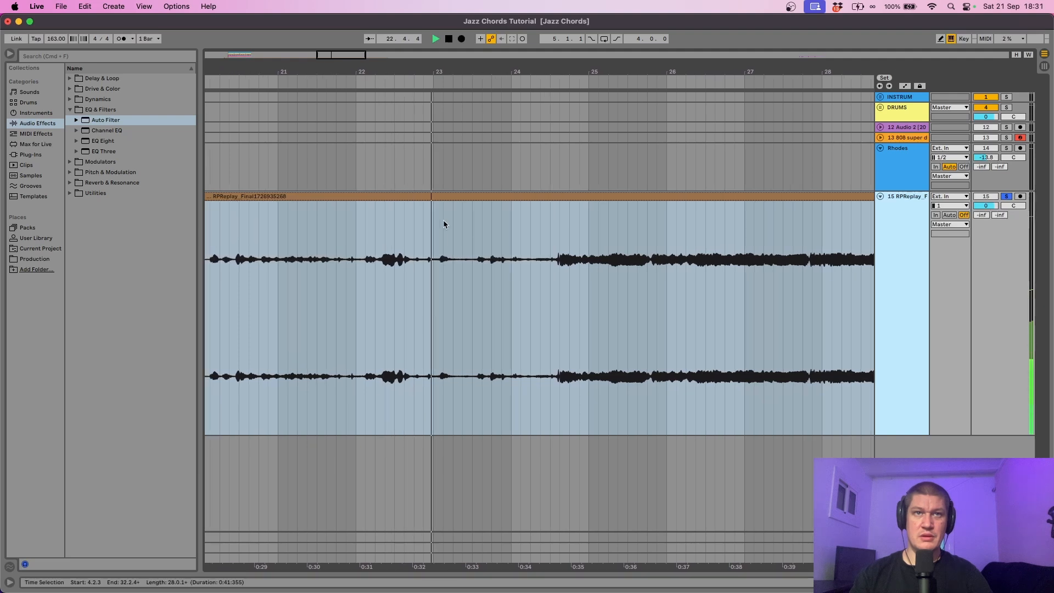
- Stop playback and split the vocal sample clip at 22.1.1 and at 24.3.1
left_click(362, 289)
left_click(357, 292)
key("space")
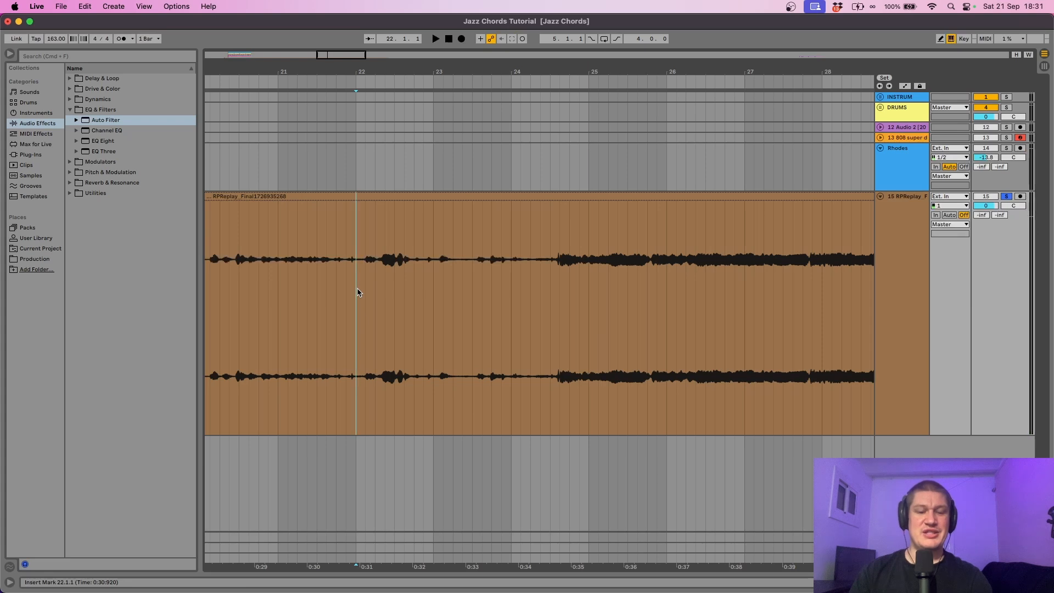
key("super+e")
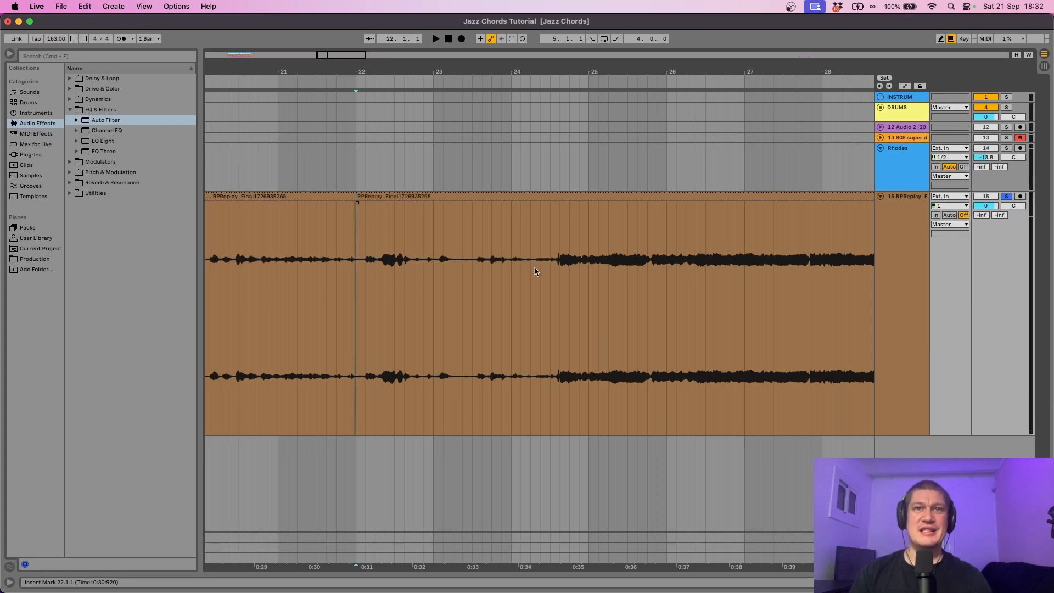
left_click(551, 271)
key("super+e")
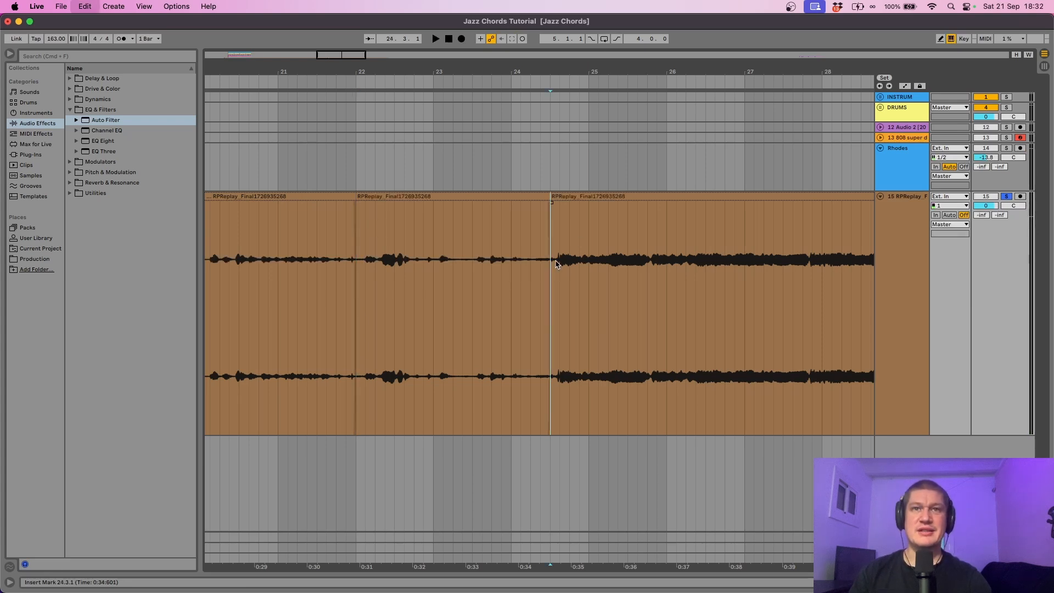
- Delete the vocal sample pieces after 24.3.1 and before 22.1.1, keeping only the phrase between the splits
left_click(607, 197)
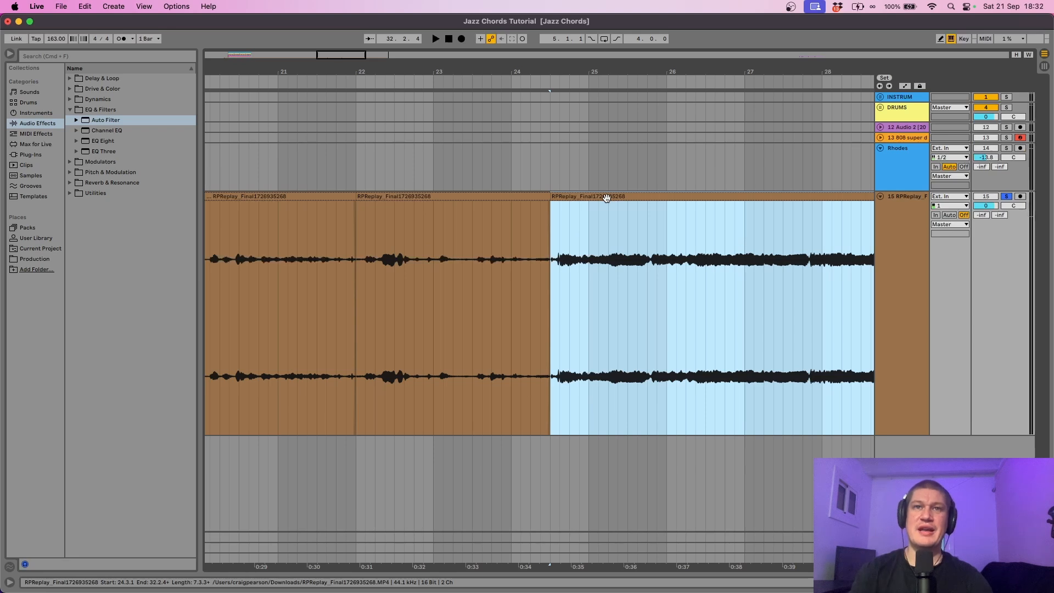
key("Delete")
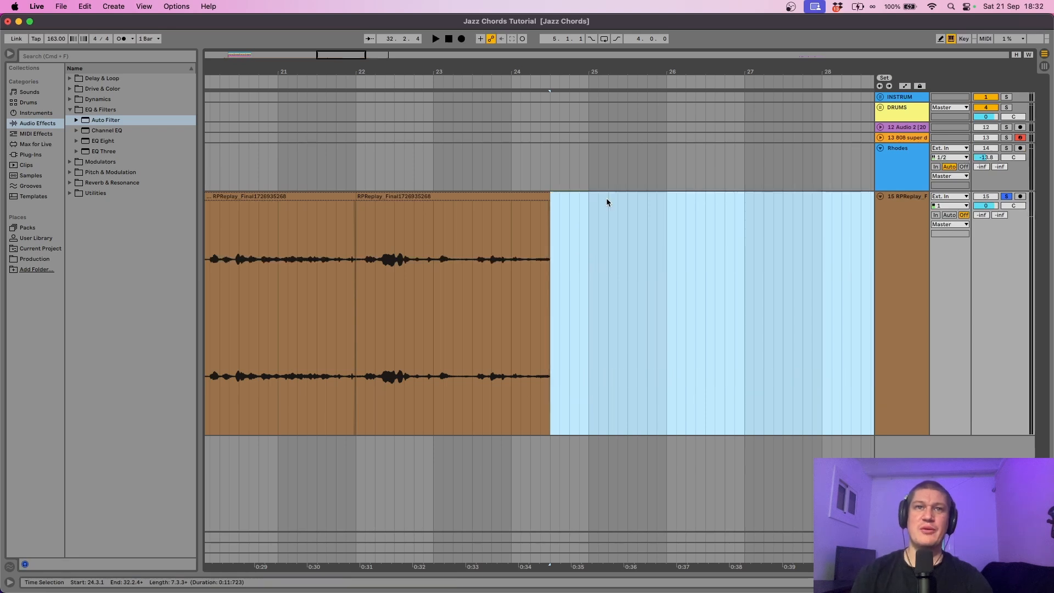
left_click(287, 196)
key("Delete")
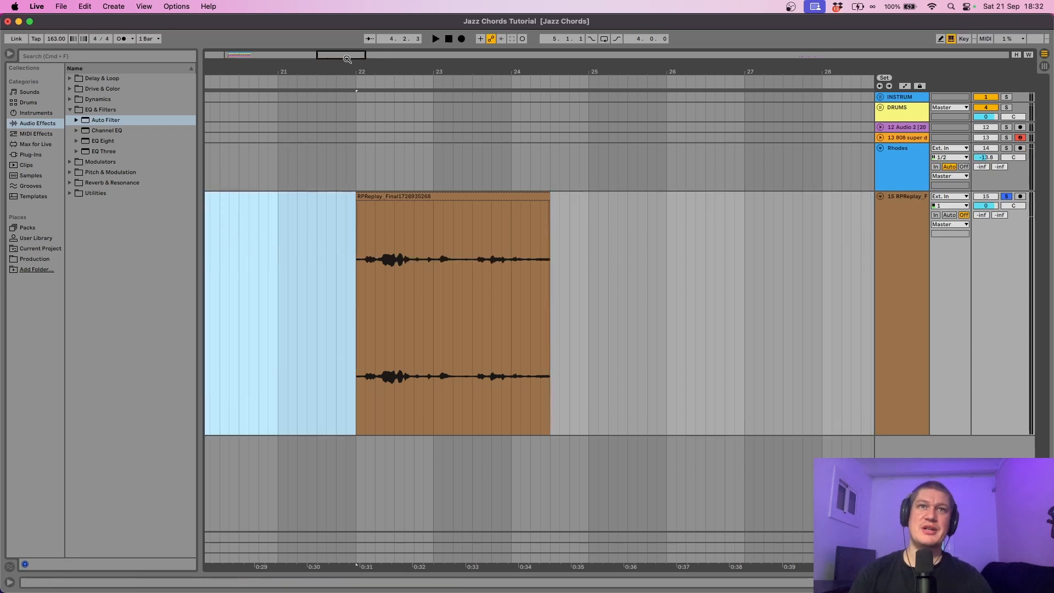
- Move the remaining vocal phrase to the start of the arrangement, so it ends just before the loop at bar 5
left_click_drag(347, 59, 620, 121)
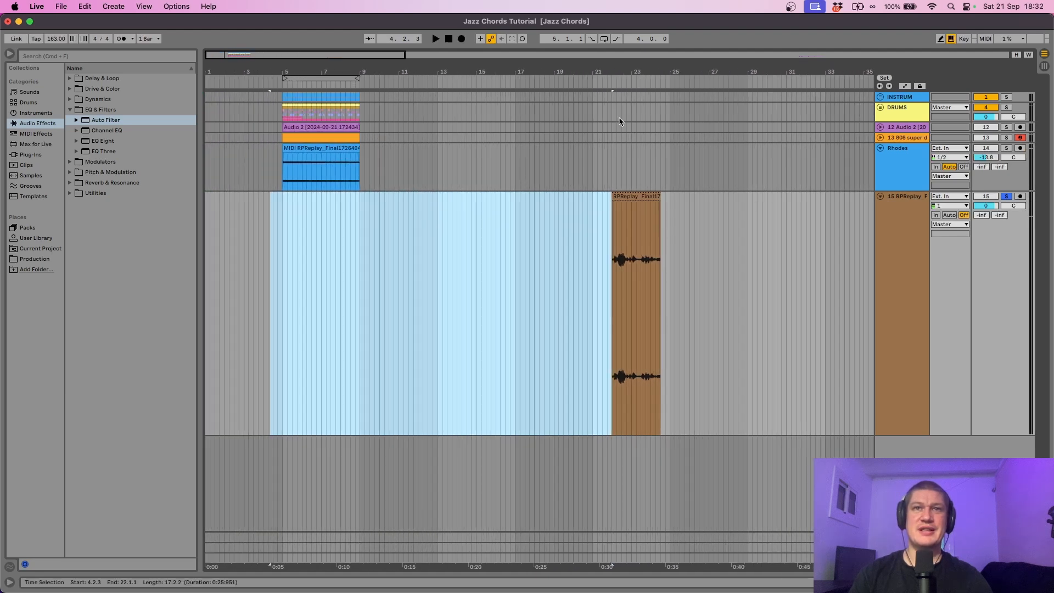
left_click_drag(638, 199, 261, 215)
left_click_drag(269, 77, 685, 154)
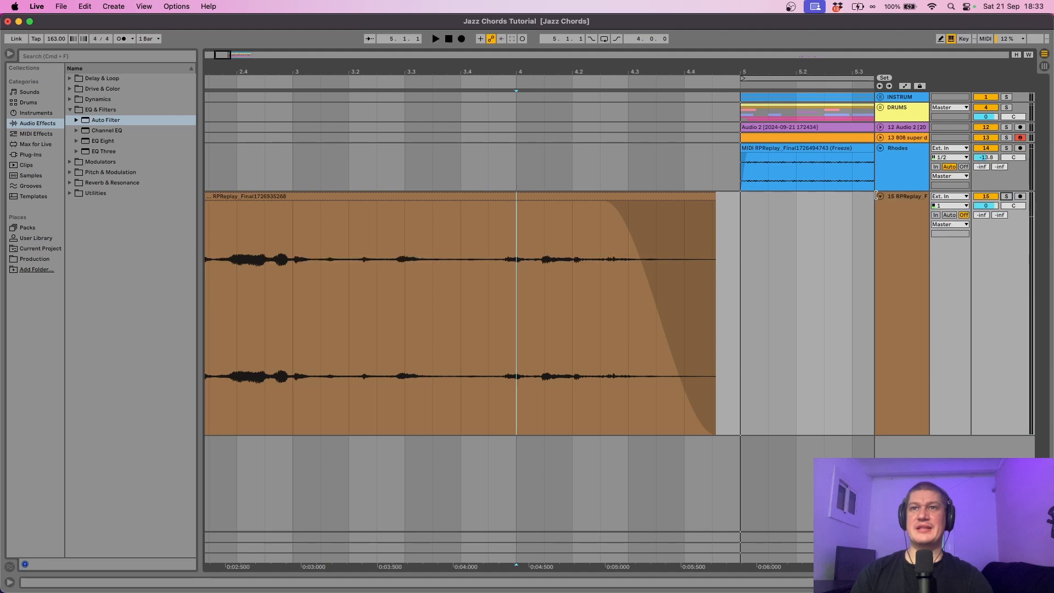
left_click(880, 196)
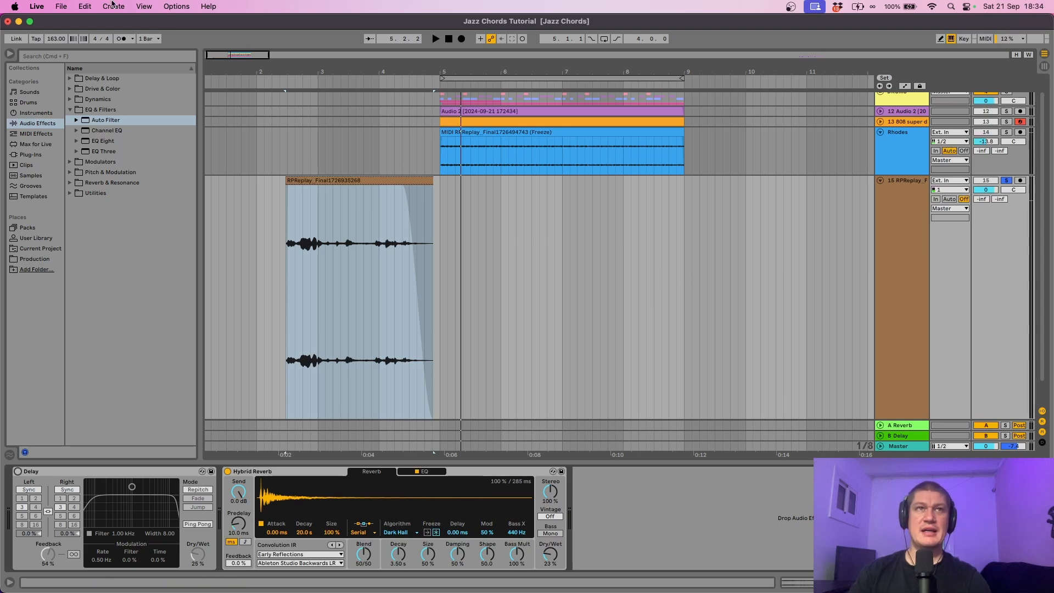
- Show the automation lanes with the vocal track's Delay Device On parameter, leaving the Delay switched off
left_click(182, 8)
left_click(185, 53)
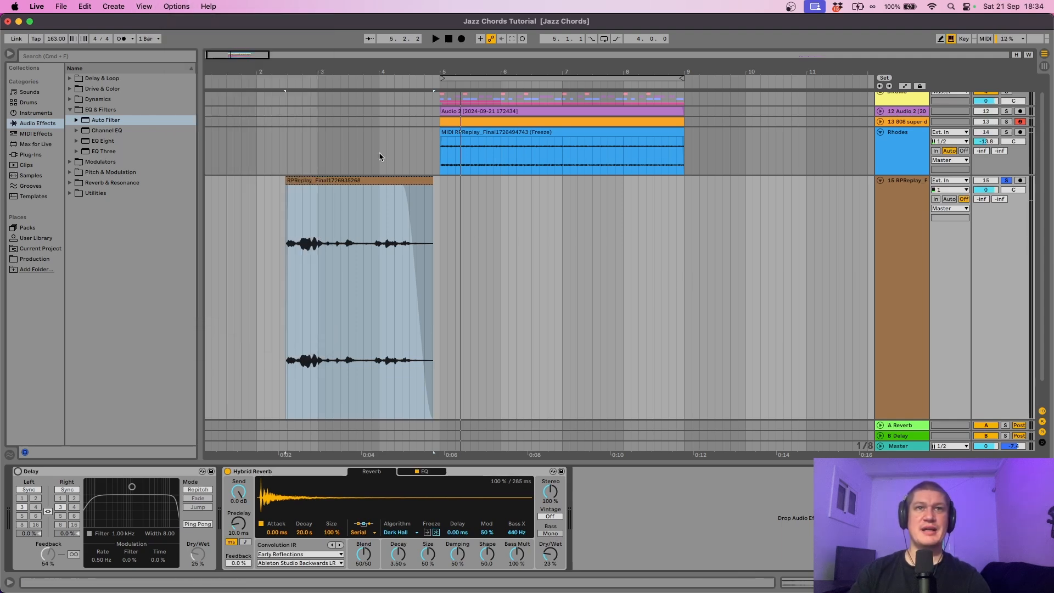
key("a")
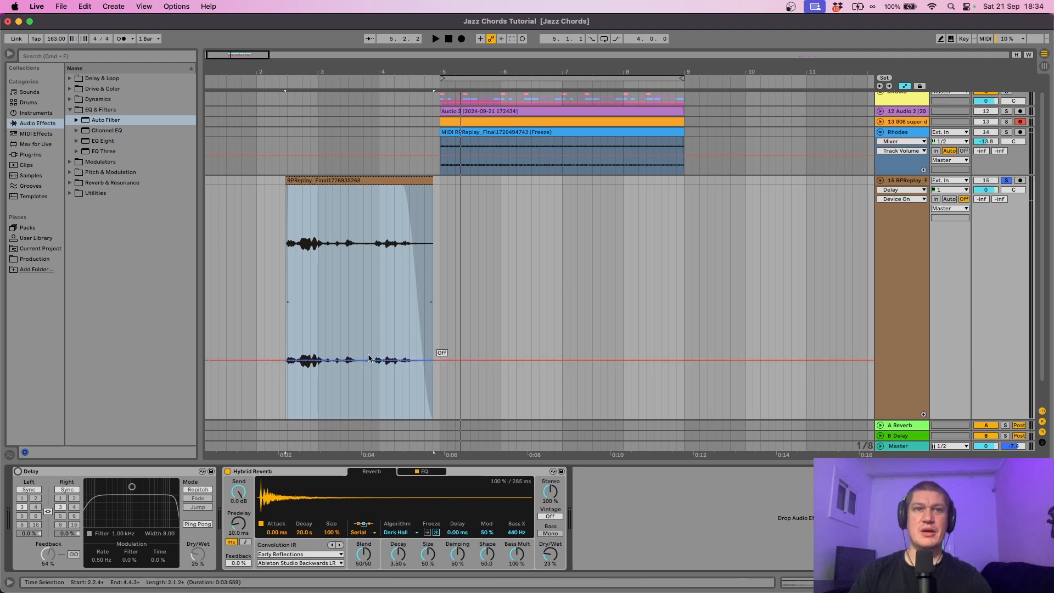
left_click(18, 472)
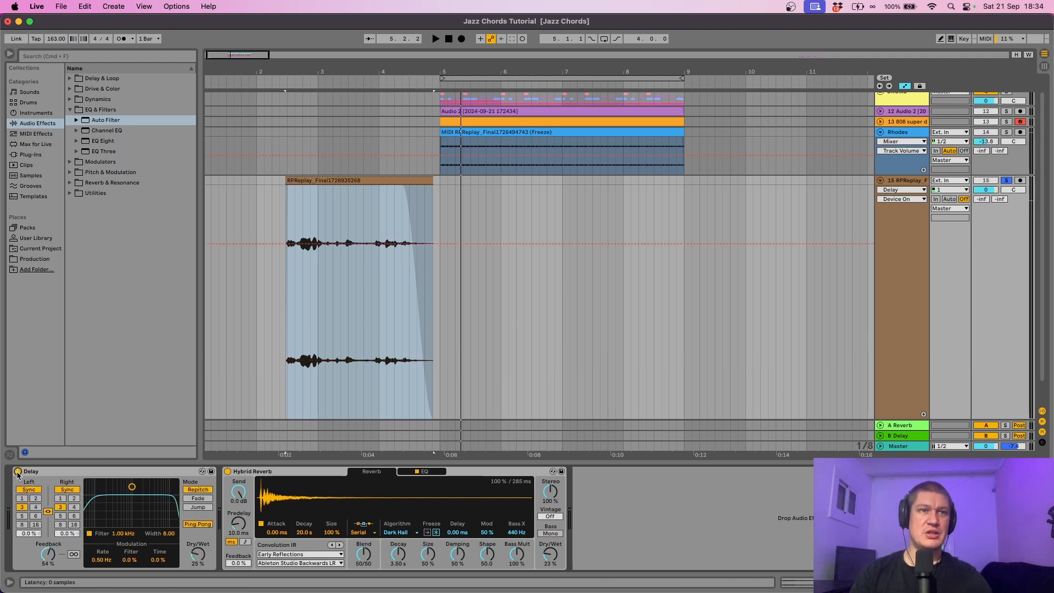
left_click(17, 472)
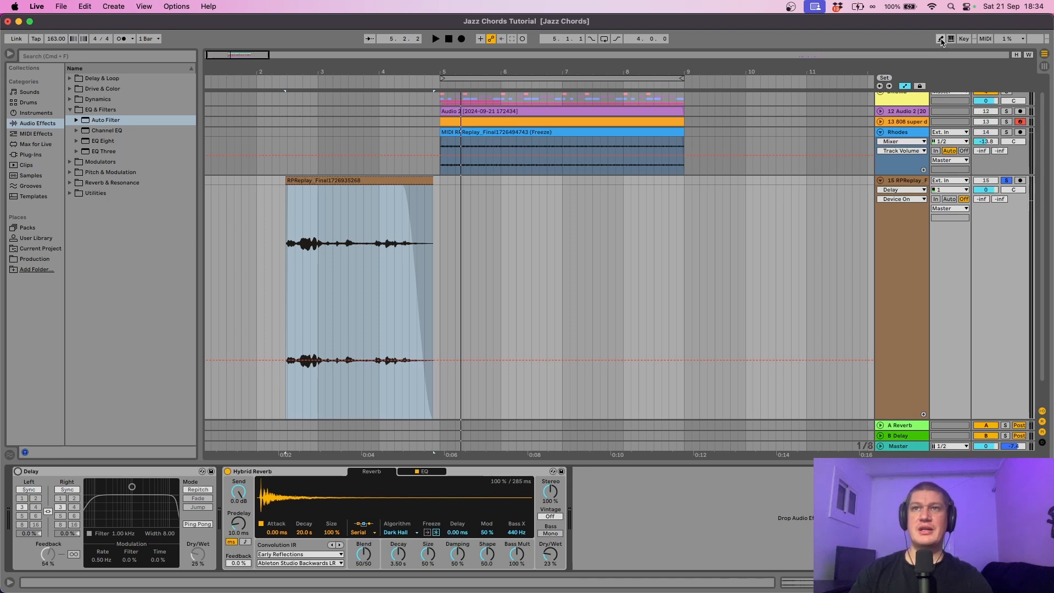
- Draw Device On automation that switches the vocal's Delay on from about 3.4.3 to 5.2.3, and play the phrase
left_click_drag(362, 71, 447, 110)
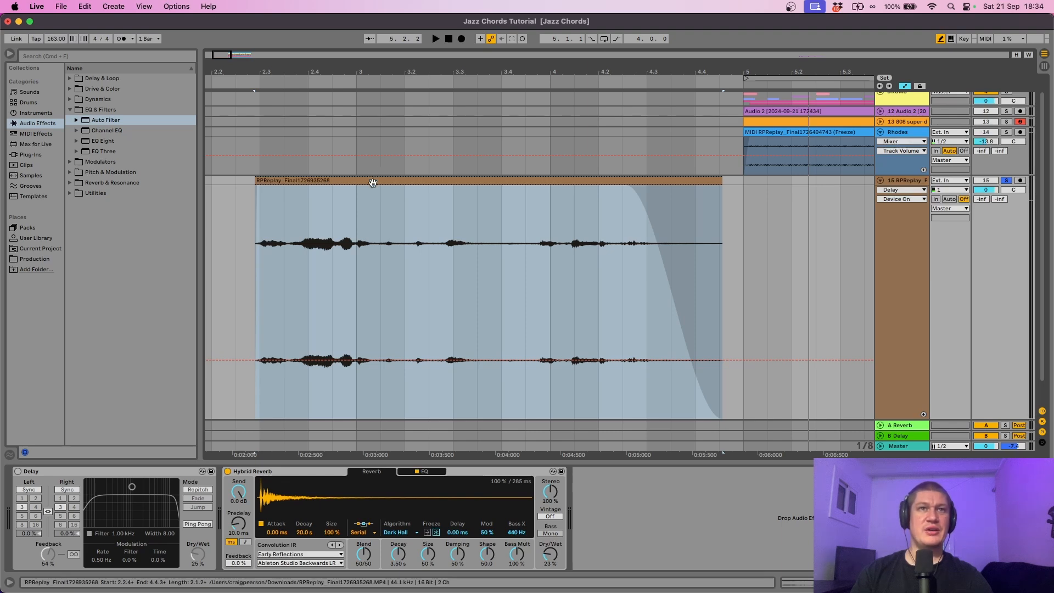
key("space")
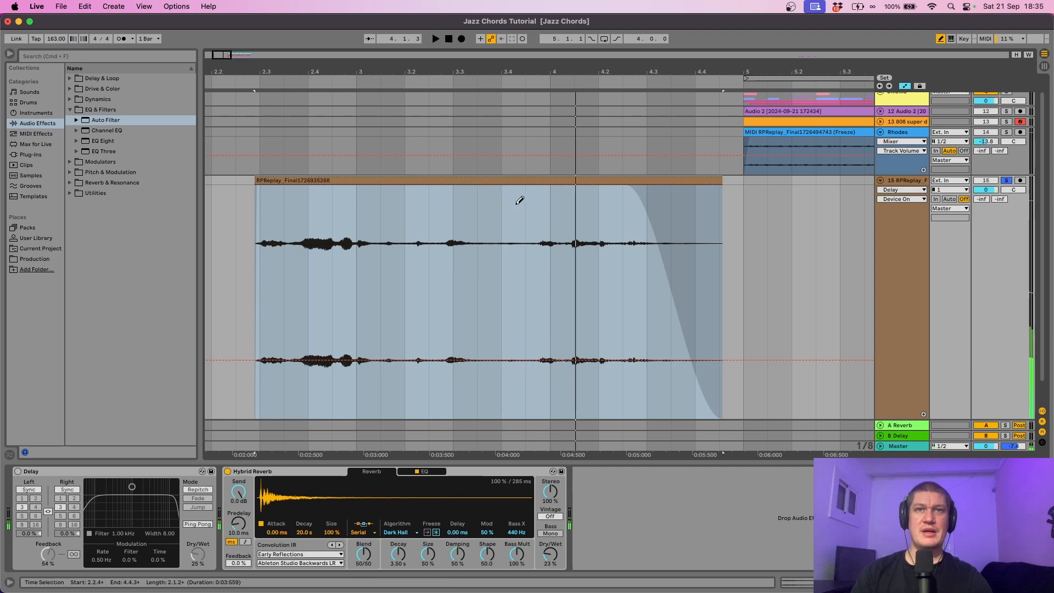
left_click(546, 203)
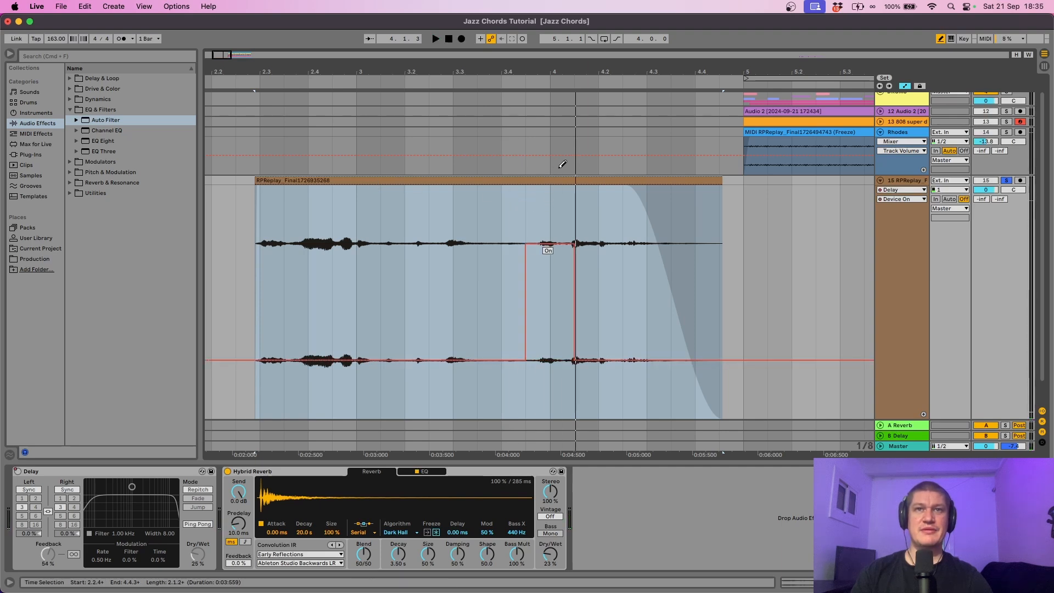
left_click_drag(559, 165, 817, 159)
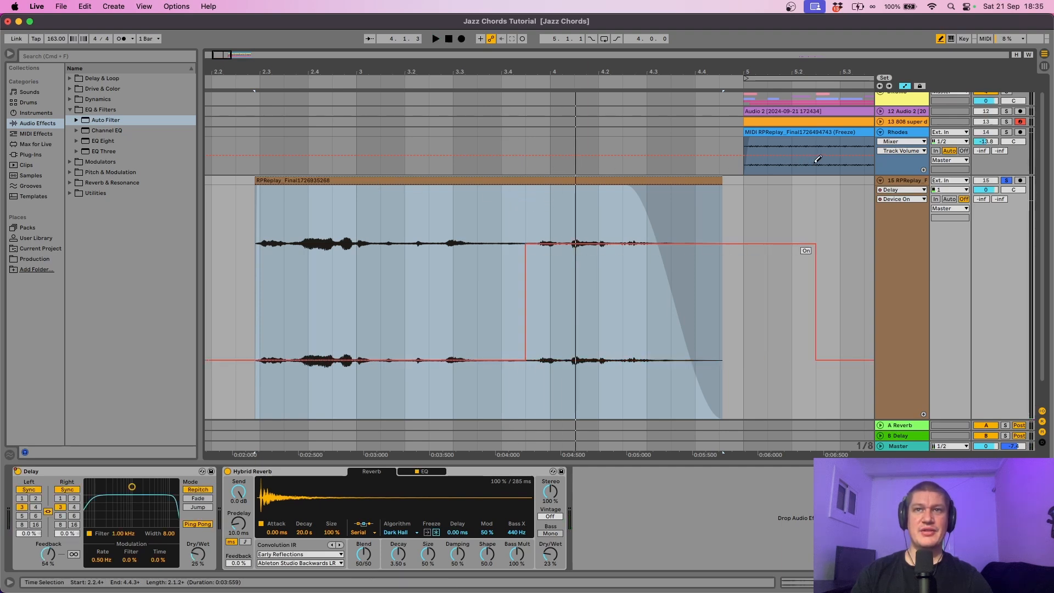
left_click(538, 180)
key("space")
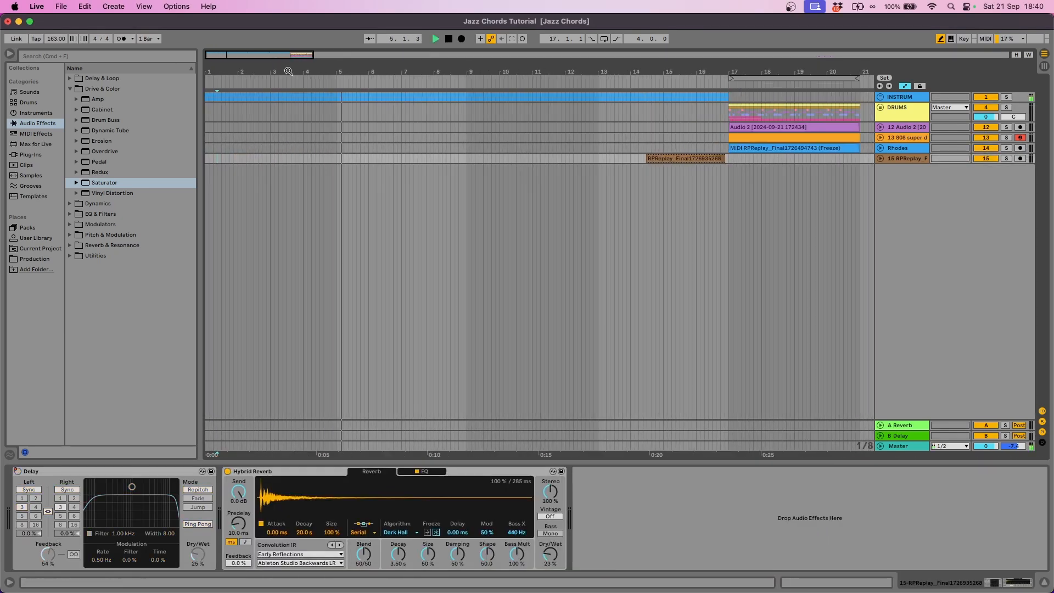
- Add the Blaze Break 2.wav sample at 1.1.1 on a new track below the vocal track
left_click_drag(412, 99, 481, 159)
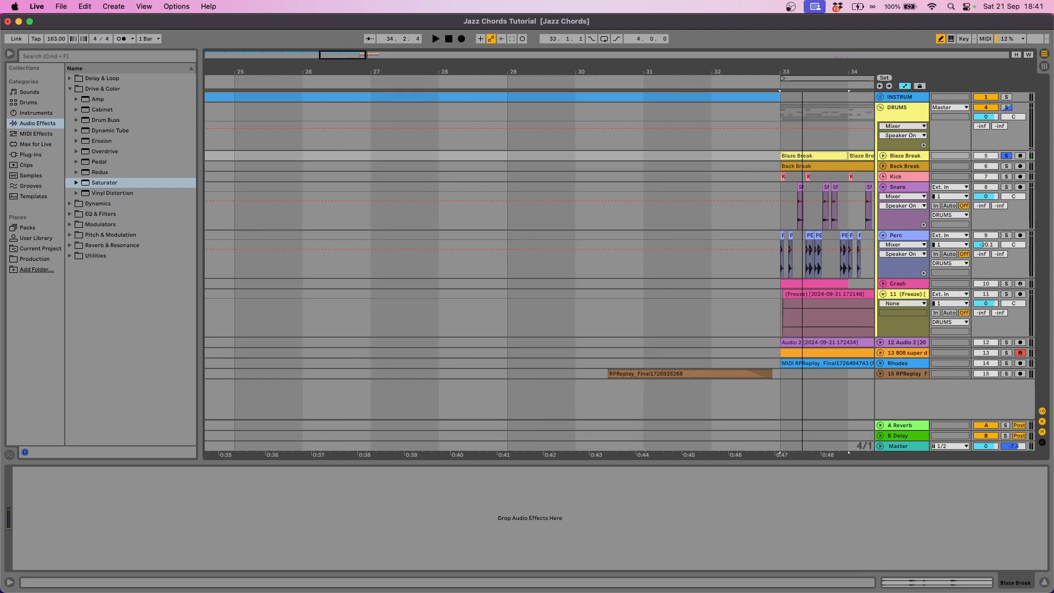
left_click_drag(225, 83, 225, 94)
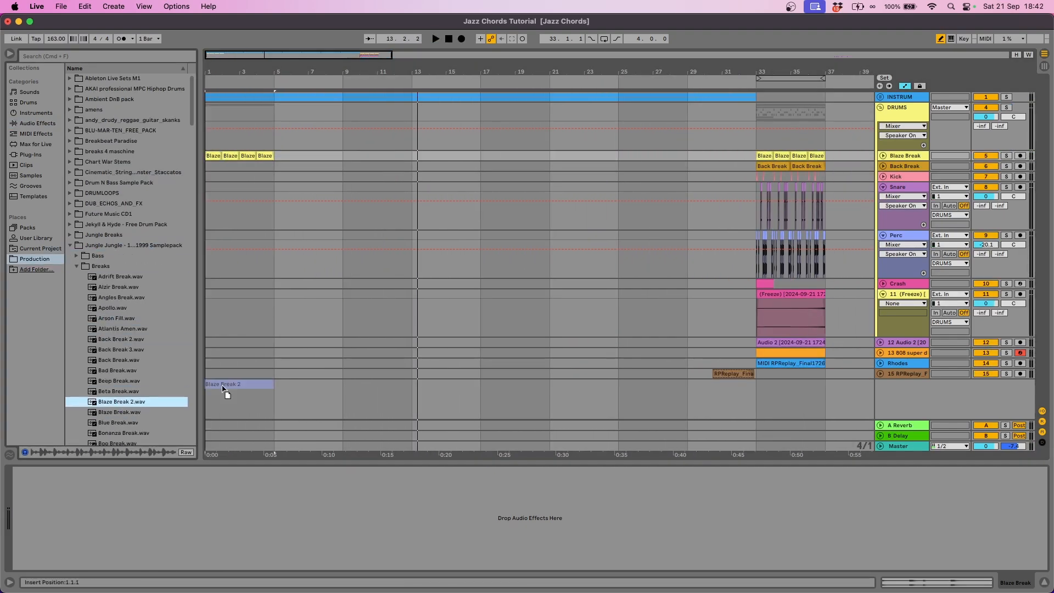
left_click_drag(223, 388, 225, 387)
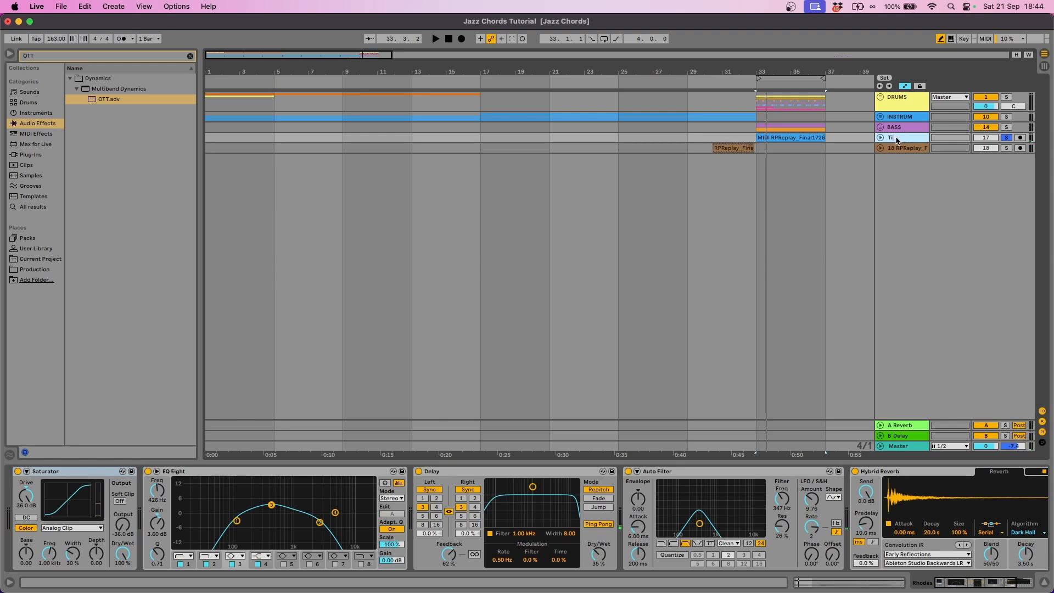
- Finish giving the stretched Rhodes pad track its Timestretch name and open the vocal track's name for editing
left_click(906, 137)
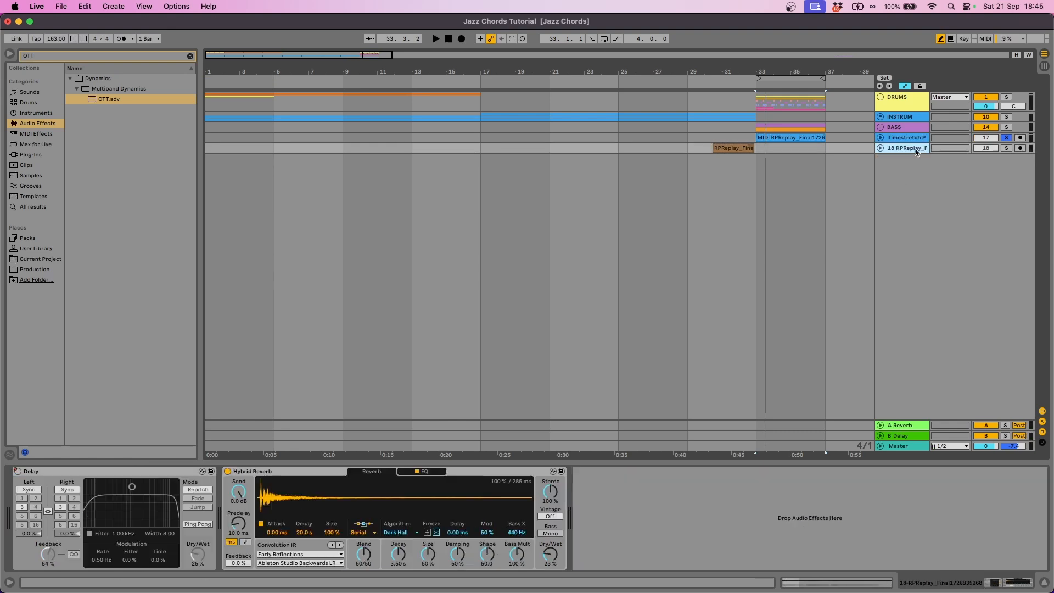
key("super+r")
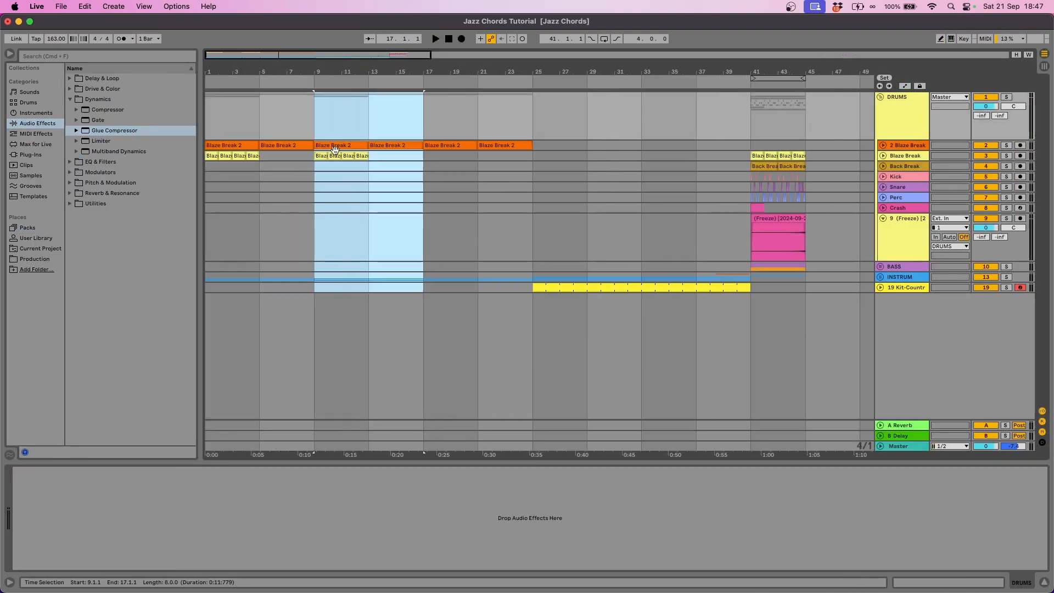
- Delete the arrangement time from 9.1.1 to 17.1.1 and remove the Blaze Break clips in bars 1 to 5
key("super+shift+BackSpace")
left_click(212, 156)
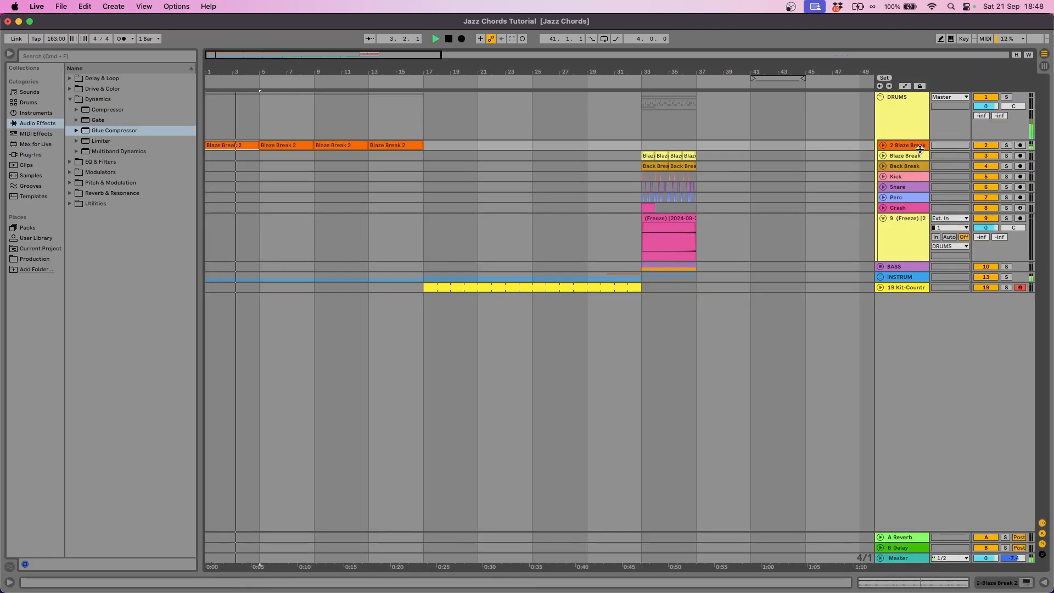
- Add an EQ Eight after the Glue Compressor on the Blaze Break 2 track
left_click_drag(102, 140, 191, 500)
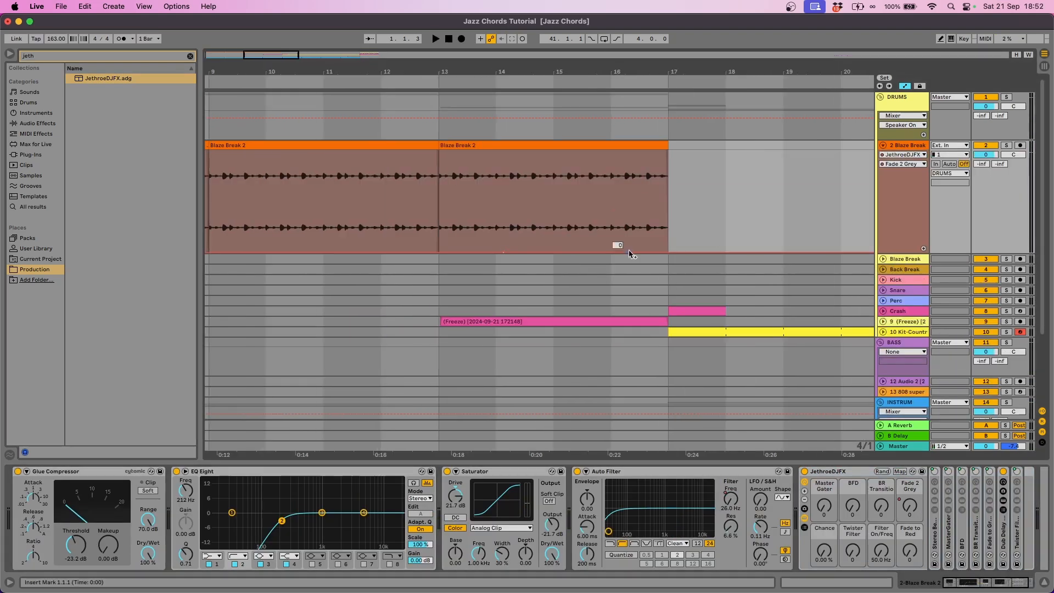
- Move the JethroeDJFX Fade 2 Grey automation from the INSTRUM group to the Guitar Chord, Rhodes and piano tracks, lowering its bar 33 breakpoint
left_click(576, 145)
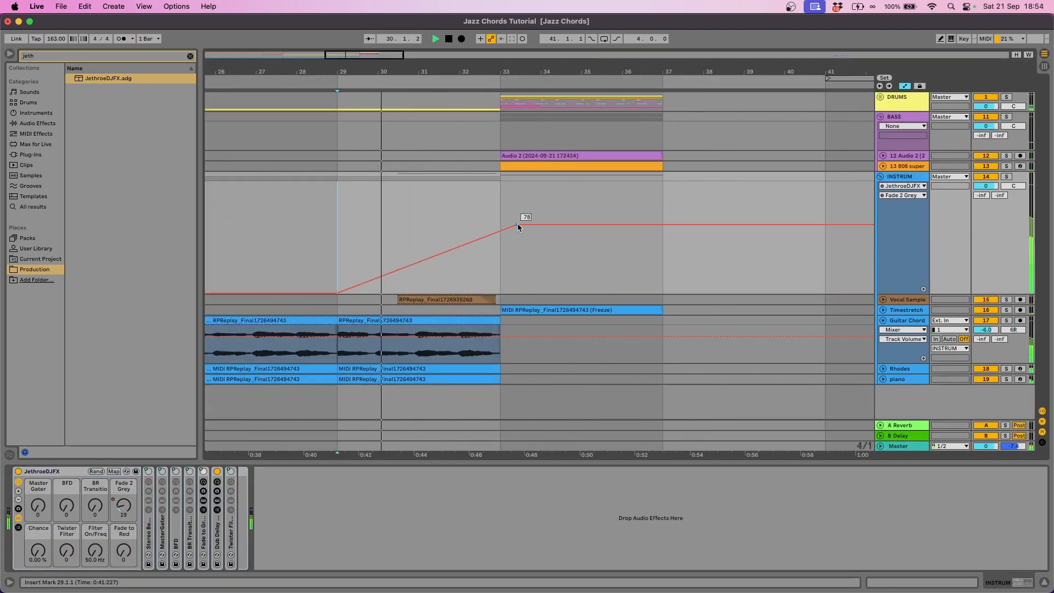
left_click(909, 323)
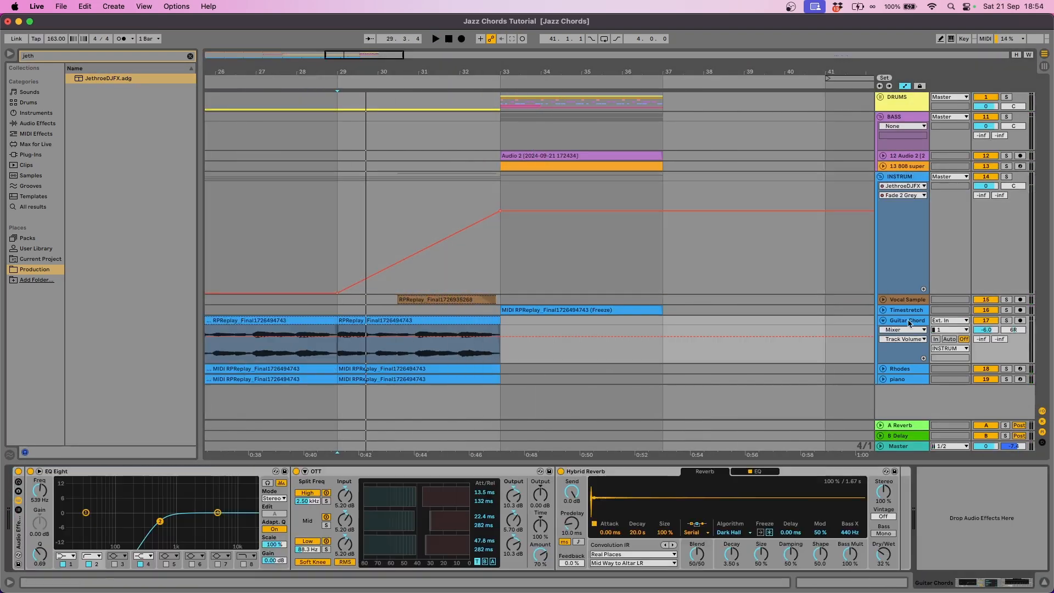
left_click(906, 368)
left_click(906, 378)
key("space")
left_click(901, 177)
left_click(882, 320)
key("space")
left_click(883, 341)
left_click_drag(500, 356, 500, 365)
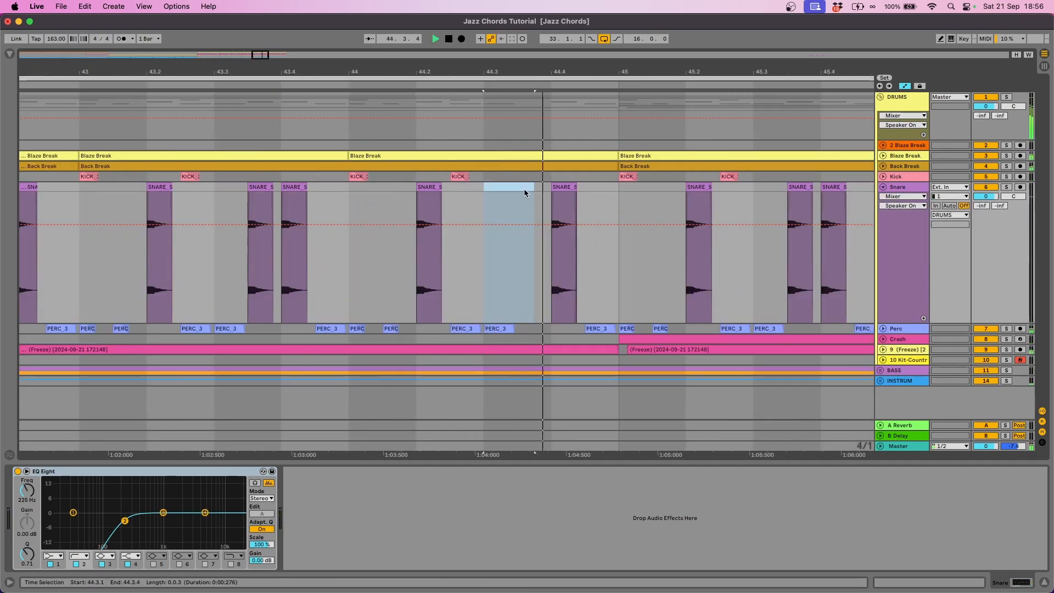
right_click(618, 366)
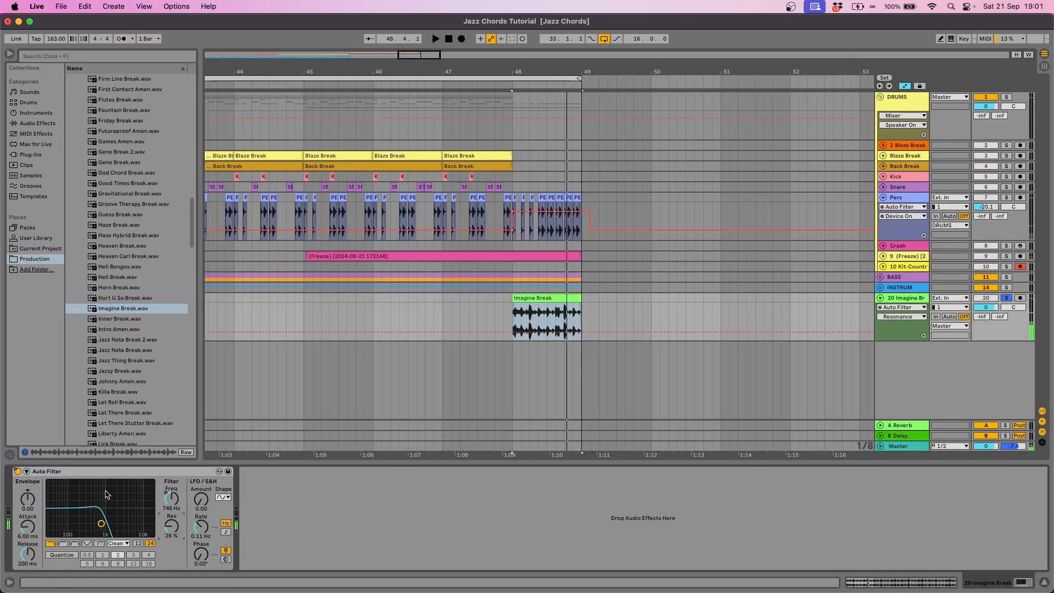
left_click_drag(522, 299, 461, 299)
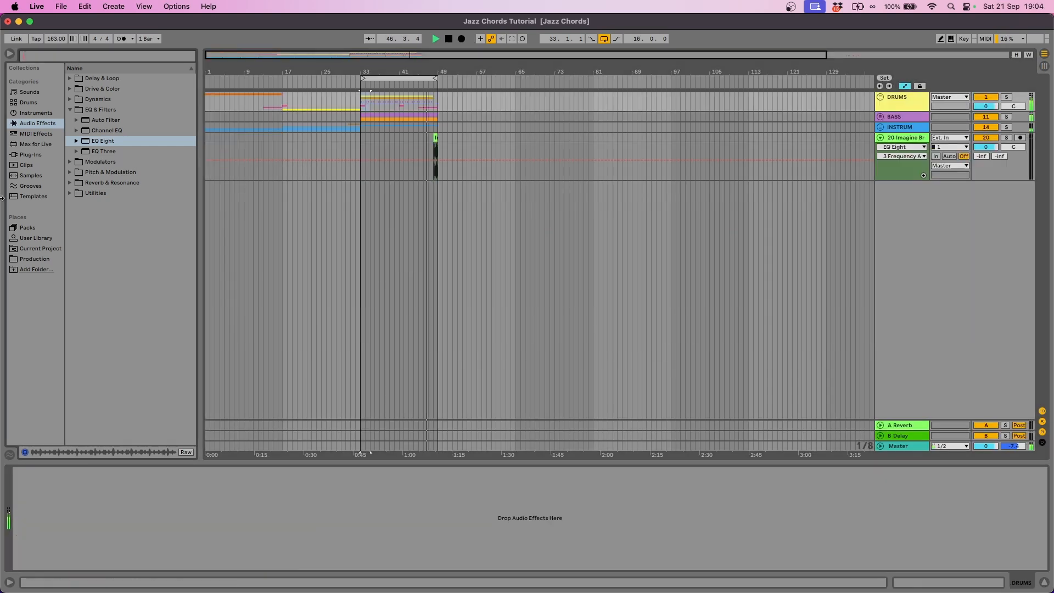
- Lay the think A, B, C and D 143.wav breaks from the Production folder end to end from bar 33 on track 21
left_click(34, 258)
scroll(132, 279, "down", 5)
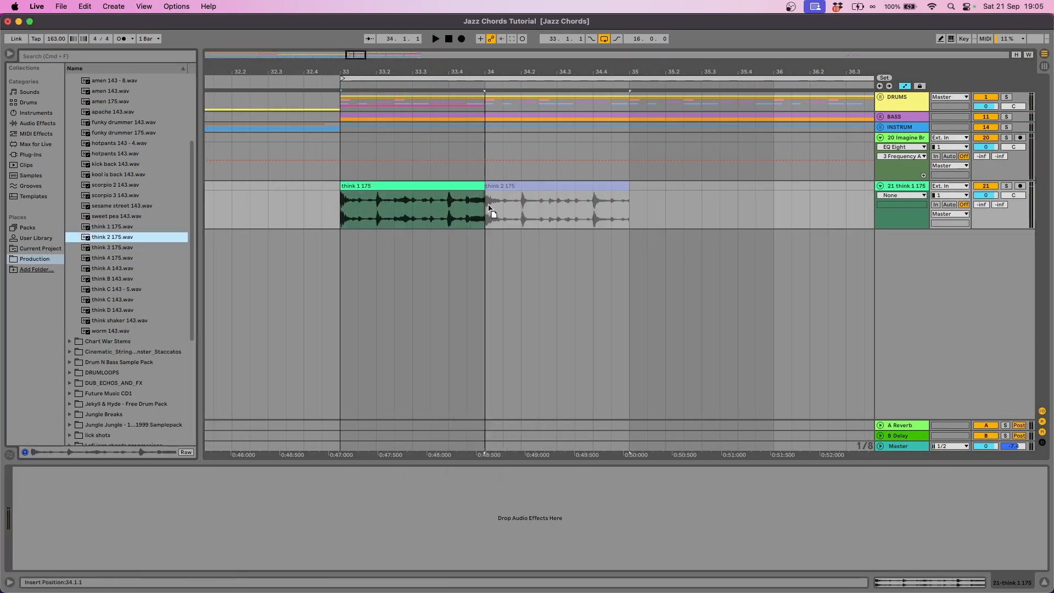
left_click_drag(113, 267, 379, 188)
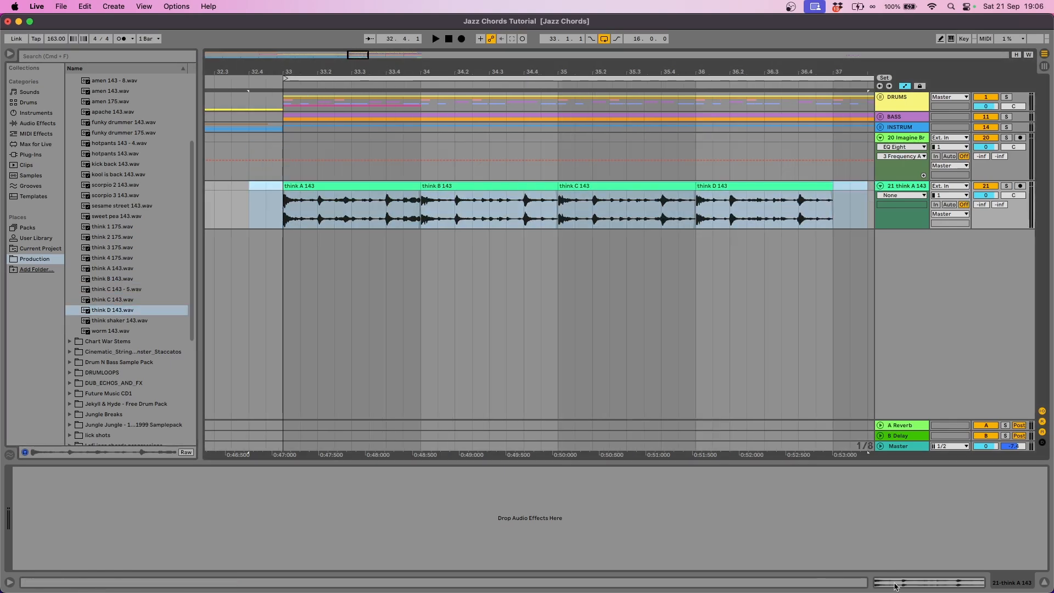
- Rearrange the think breaks by copying the opening of think C 143, from 35.1.1 to 35.2.3, into bar 34
double_click(363, 188)
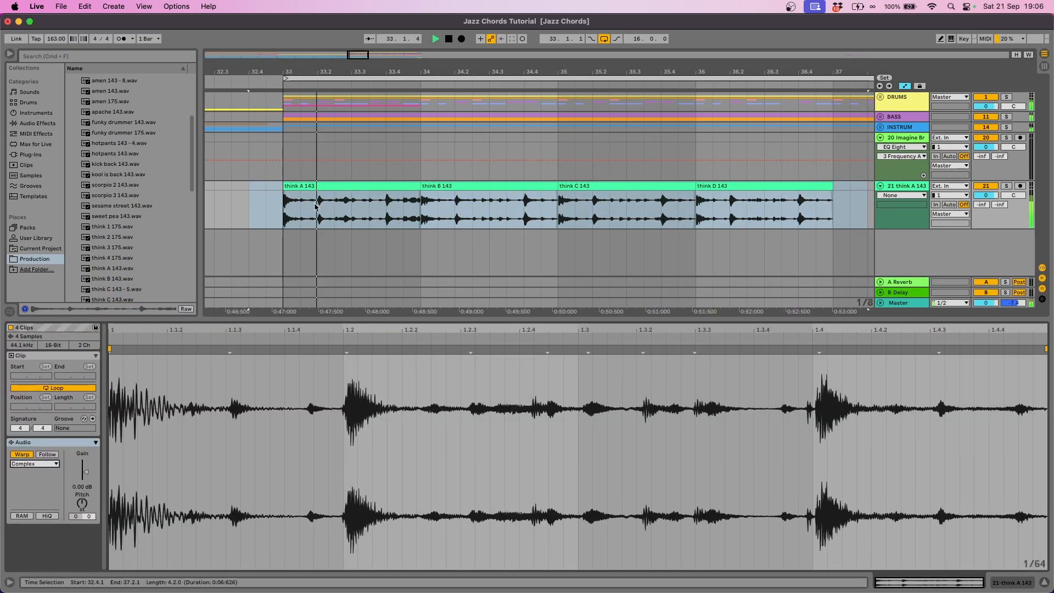
left_click_drag(558, 212, 610, 212)
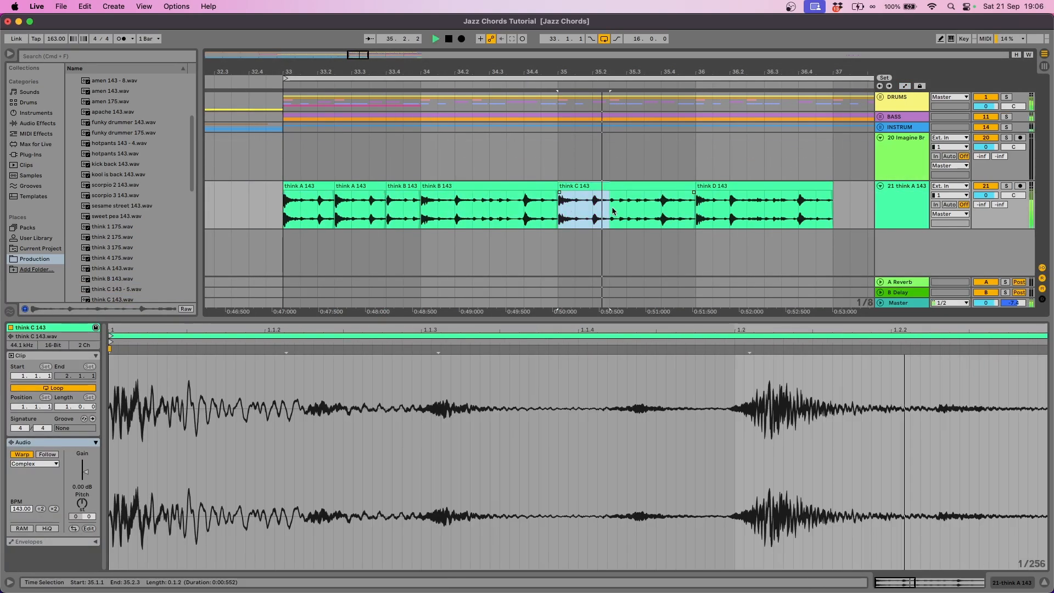
left_click(600, 186)
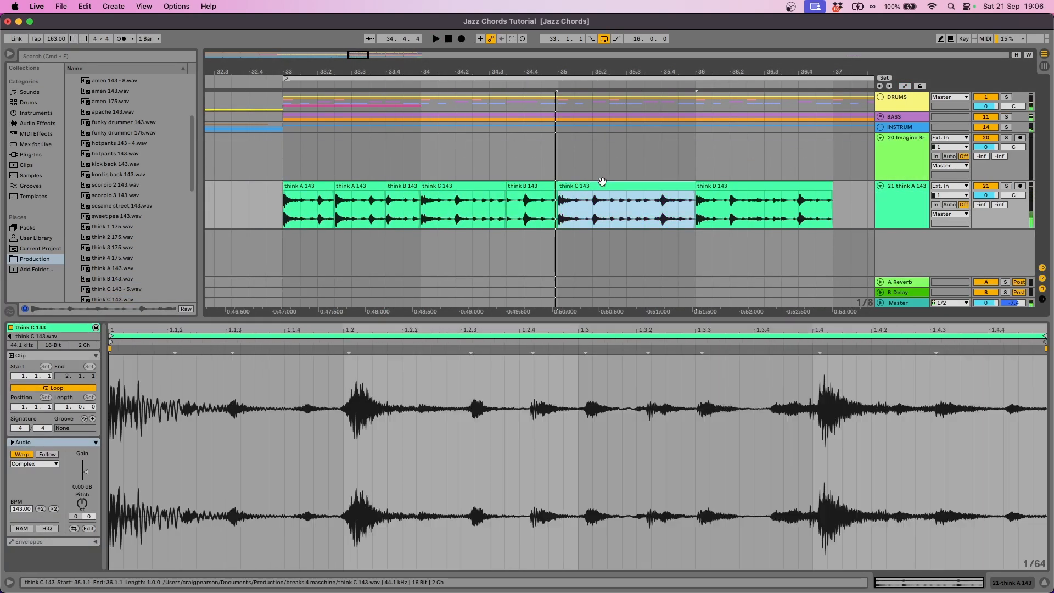
- Duplicate the chopped think pattern from bar 33 repeatedly until it reaches bar 48
key("minus")
key("minus")
key("minus")
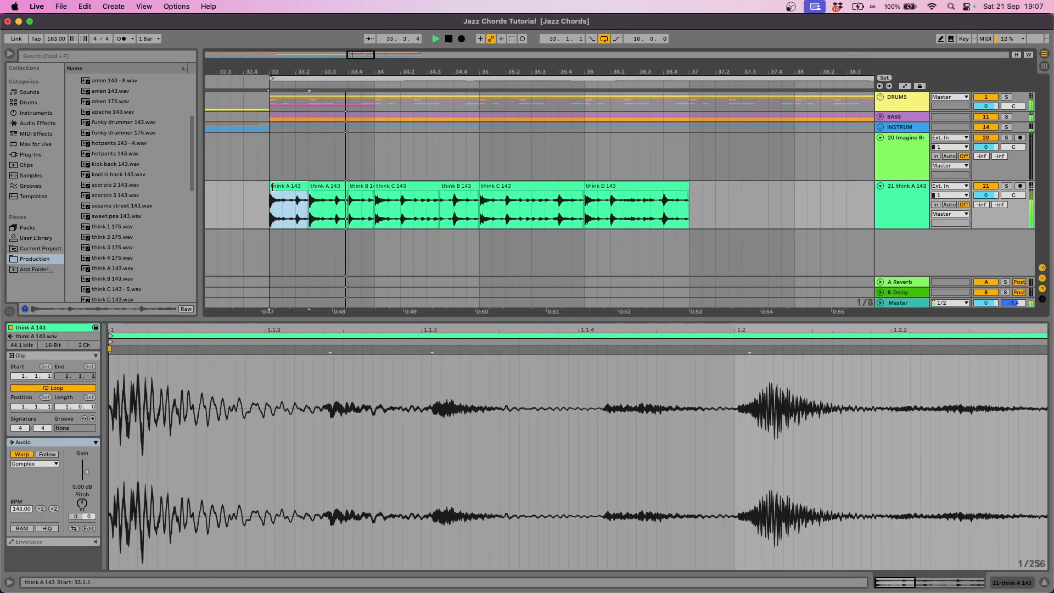
left_click_drag(357, 55, 362, 66)
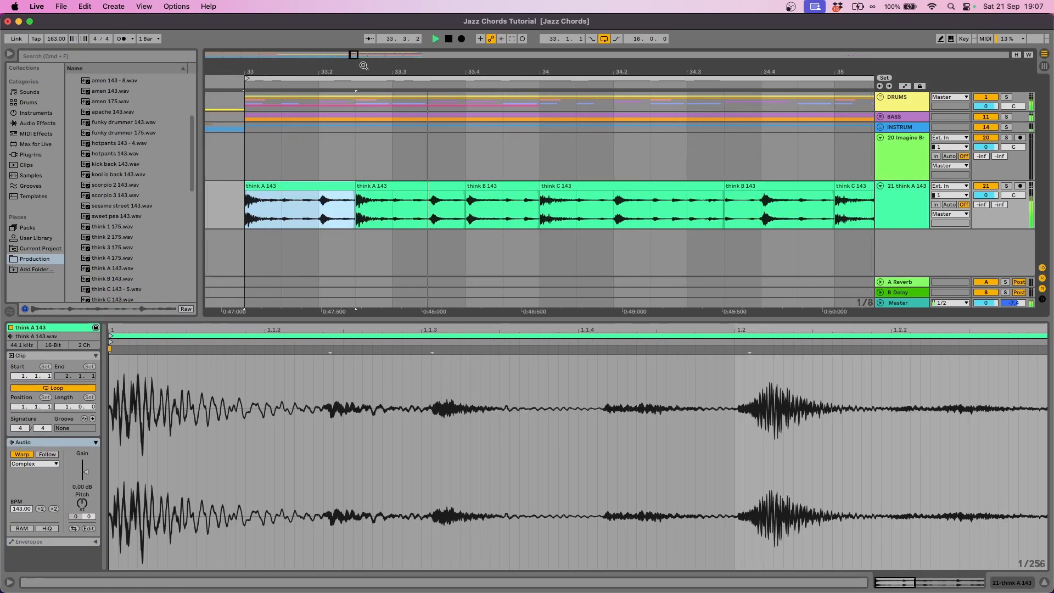
left_click(488, 187, "shift")
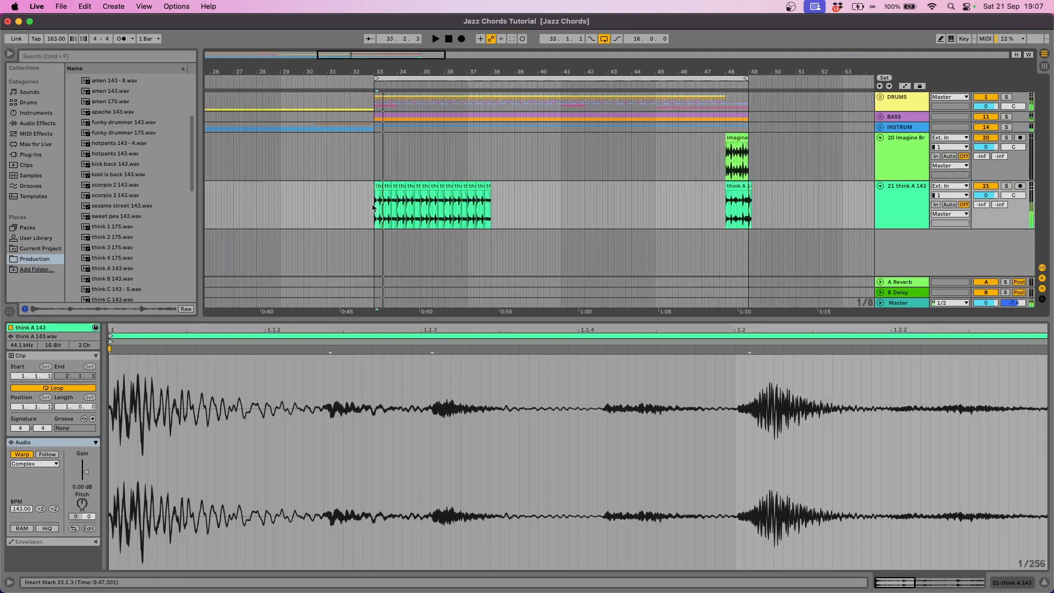
right_click(354, 199)
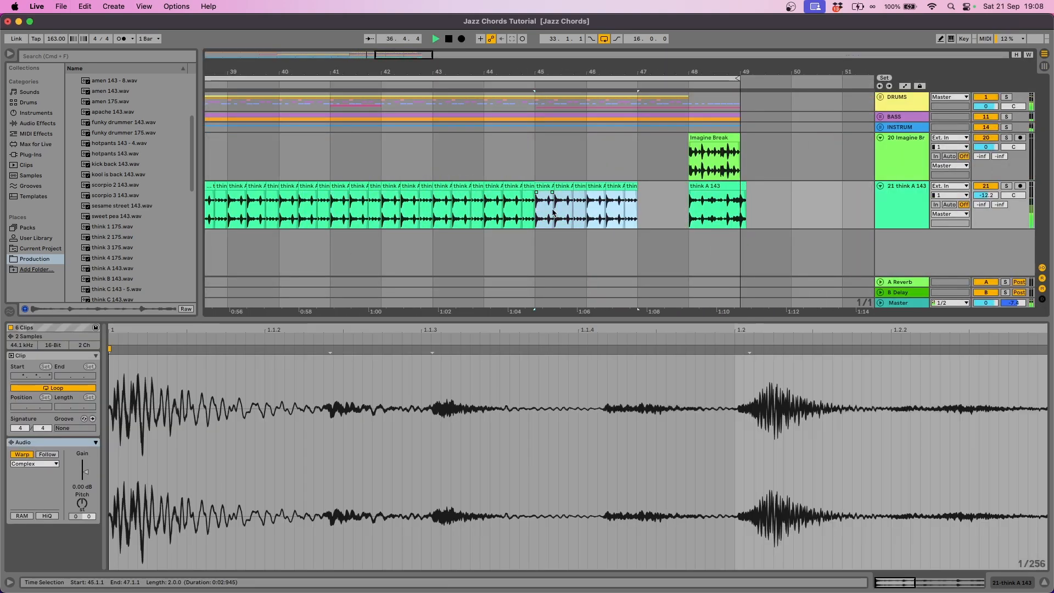
left_click_drag(552, 213, 654, 213)
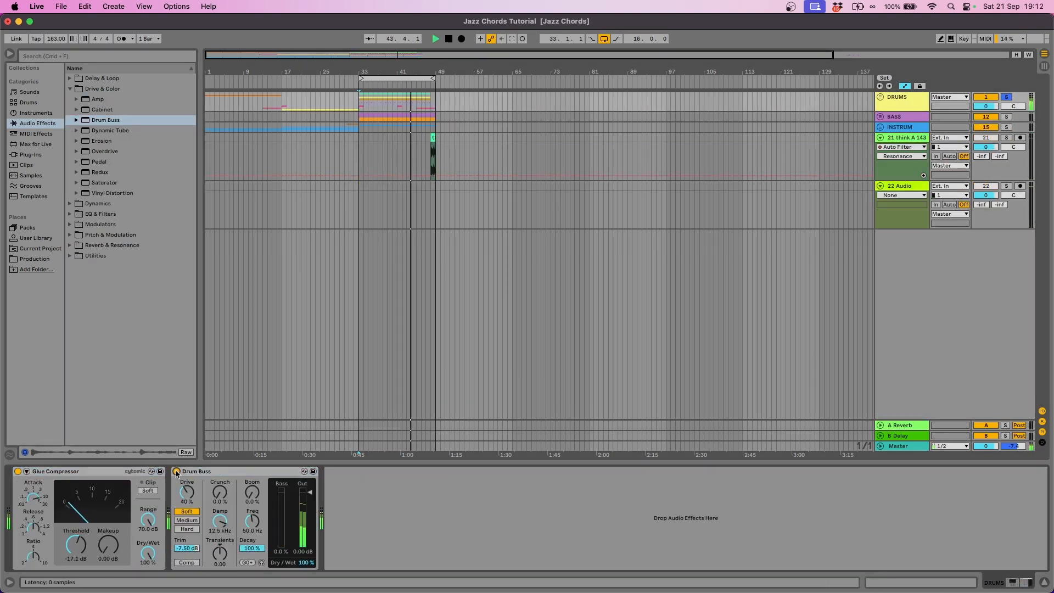
key("Tab")
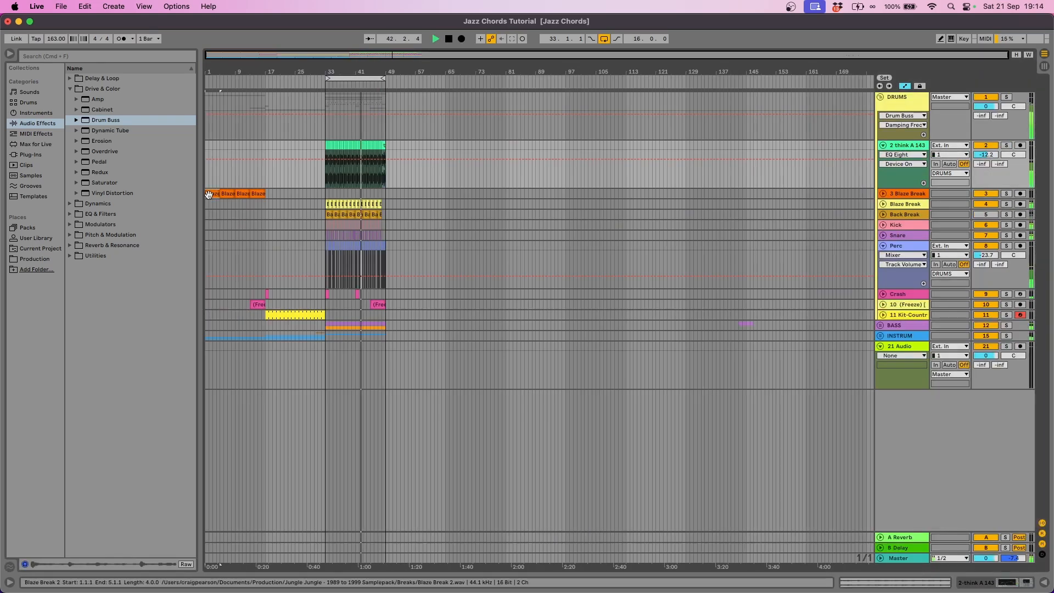
left_click(209, 195)
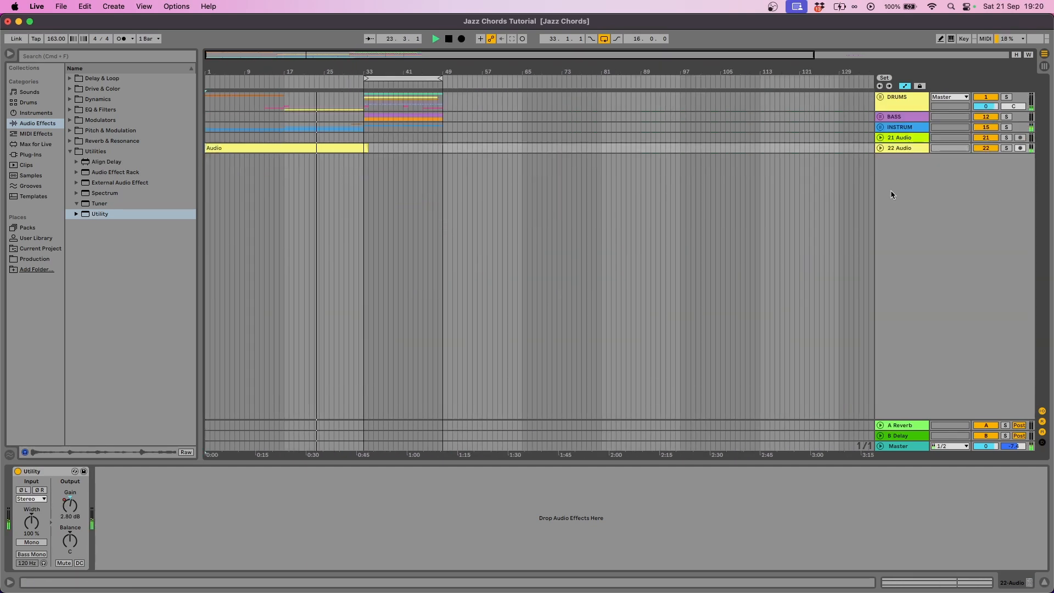
left_click(880, 97)
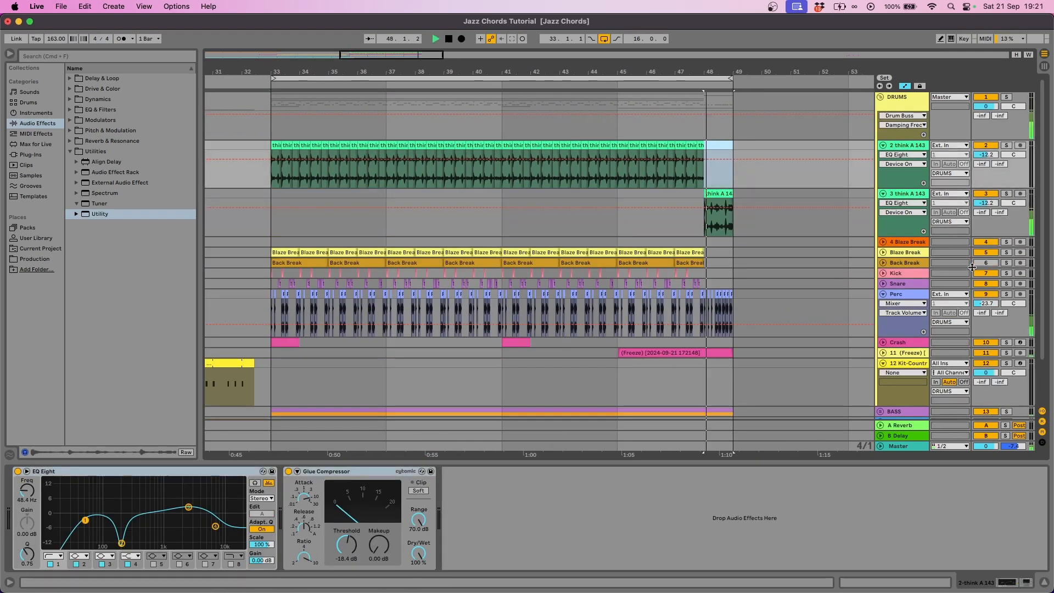
left_click(880, 97)
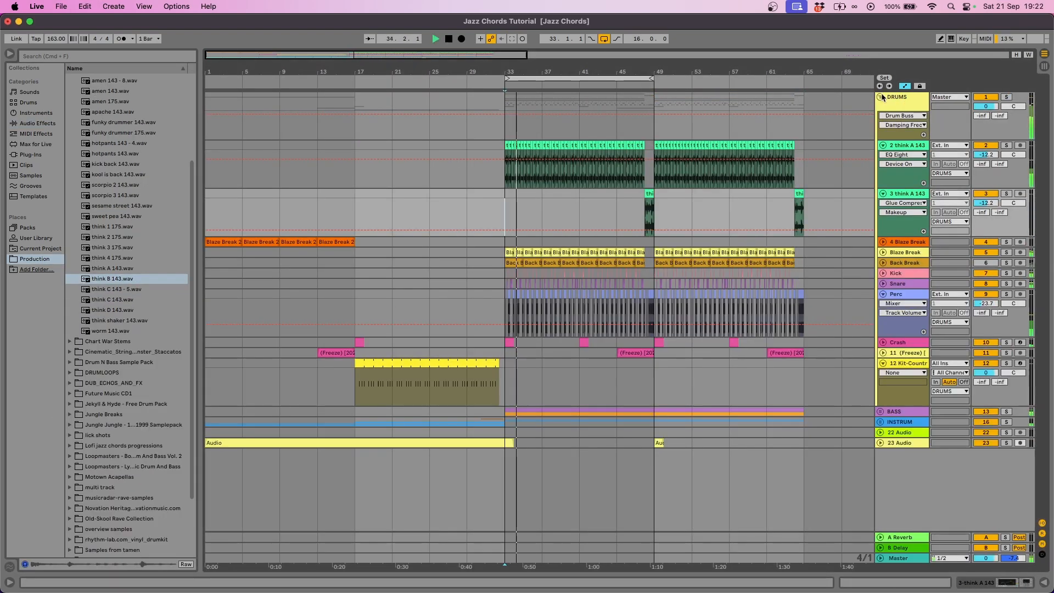
- Delete the Audio 2 bass clips between bars 49 and 65
left_click(880, 97)
left_click(880, 116)
left_click(672, 155)
key("Delete")
- Copy a four-bar Rhodes MIDI clip from the intro to bar 49 and repeat it up to bar 65
left_click(880, 176)
left_click(412, 370)
key("super+v")
key("super+d")
key("super+d")
key("super+d")
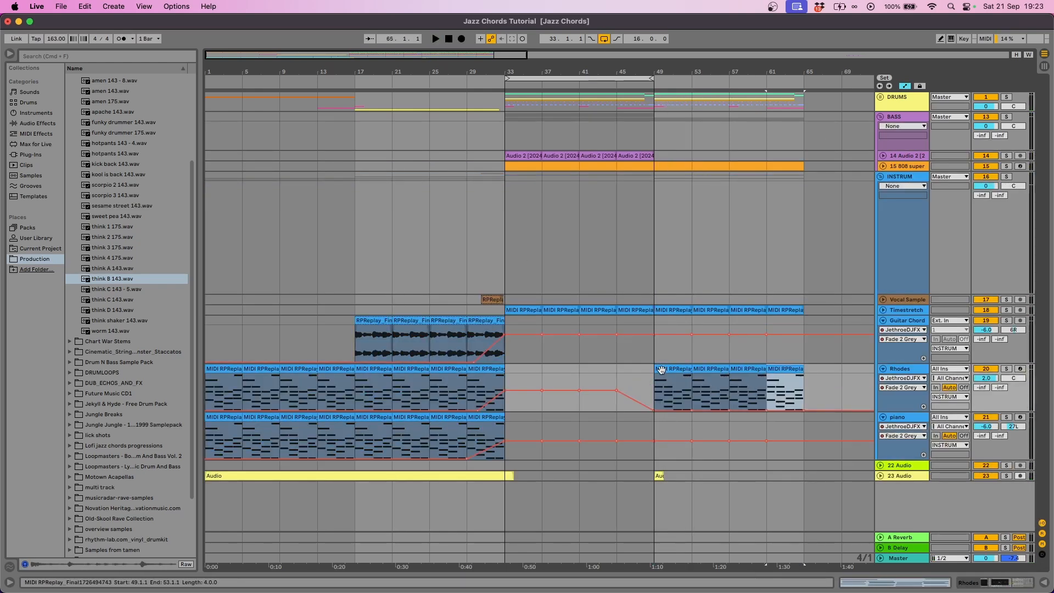
left_click(661, 370)
- Duplicate the 808 super dope track, keeping bars 33 to 49 on the original and bars 49 to 65 on the copy
left_click(880, 177)
left_click(880, 117)
left_click(880, 116)
left_click(883, 166)
double_click(911, 204)
key("super+d")
key("Delete")
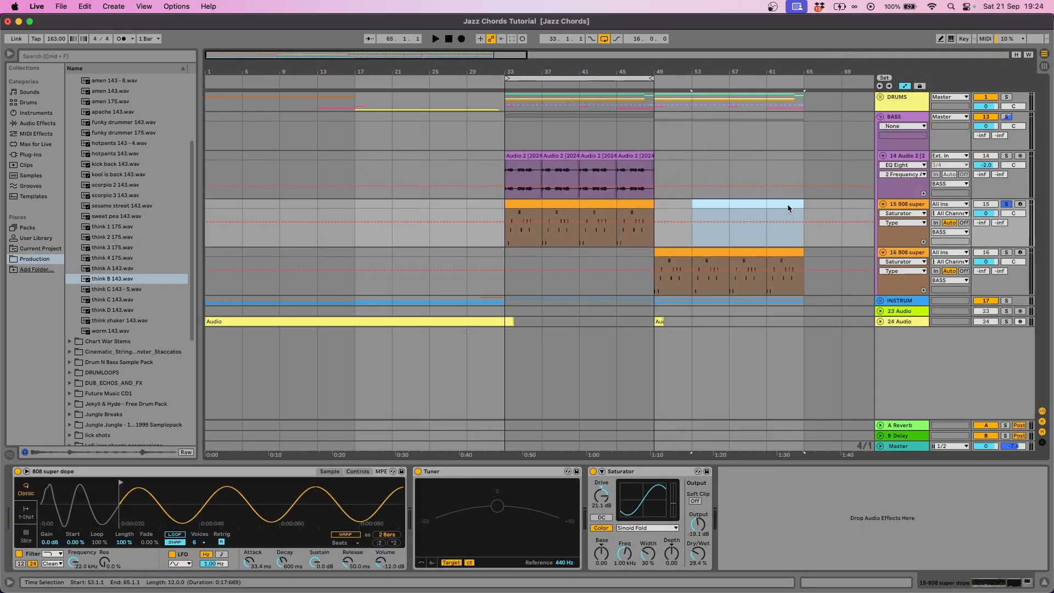
- Play back the bass and check the 808 clips on the original and duplicated tracks
left_click(523, 204)
key("space")
left_click(672, 252)
- Duplicate bars 49 to 65 of the DRUMS, BASS and INSTRUM groups to bar 65 and extend the loop to bar 97
left_click_drag(604, 71, 603, 33)
left_click_drag(384, 78, 503, 78)
left_click(880, 116)
left_click_drag(386, 104, 445, 126)
key("super+d")
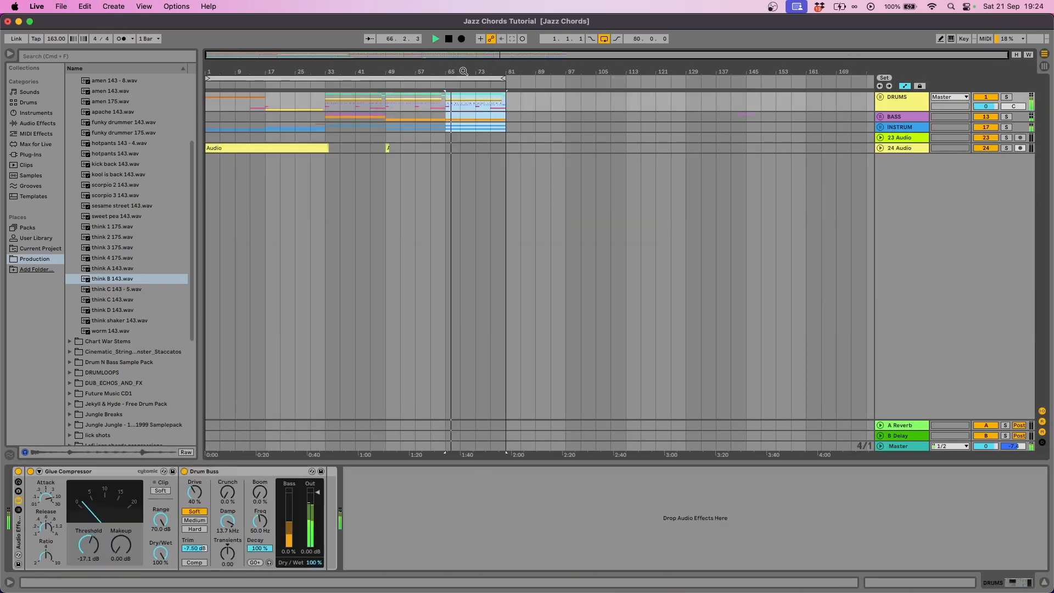
left_click_drag(503, 78, 563, 78)
- Delete the empty audio track 23 and move the yellow audio track into the INSTRUM group
left_click(880, 127)
scroll(896, 329, "down", 5)
left_click(897, 380)
key("Delete")
left_click_drag(903, 390, 900, 378)
left_click(880, 127)
- Review the arrangement from bar 1, collapsing the breaks 4 maschine folder and expanding the DRUMS and INSTRUM groups
left_click(207, 117)
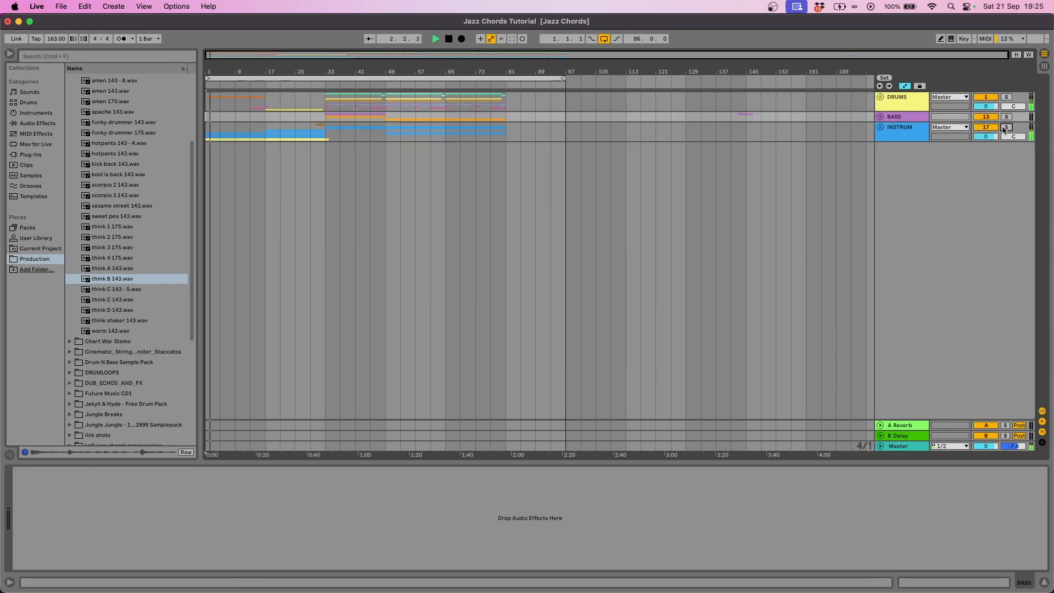
left_click(900, 97)
scroll(118, 220, "up", 5)
left_click(69, 151)
left_click(880, 98)
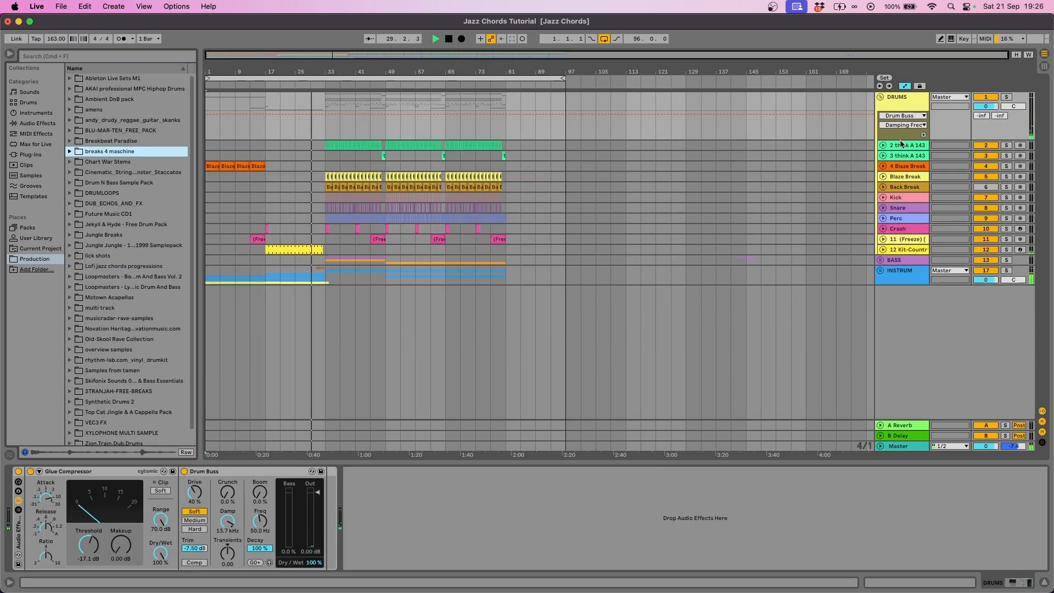
left_click(880, 97)
left_click(880, 127)
left_click(880, 97)
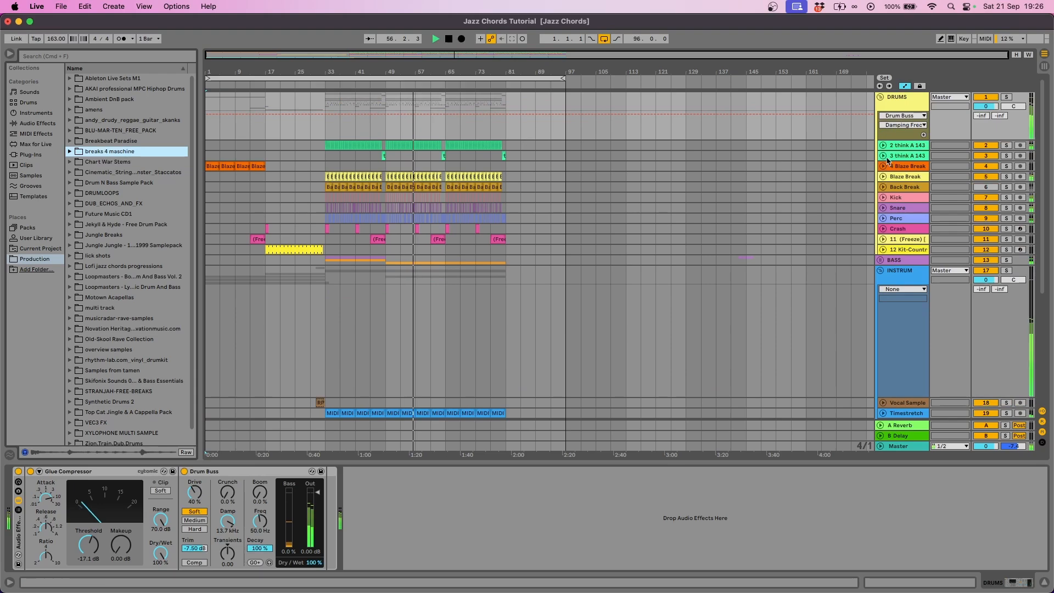
- Stop playback, then open the BASS group and select its clips across bars 33 to 49
left_click(883, 155)
left_click(880, 97)
left_click(880, 117)
key("space")
left_click(377, 205, "shift")
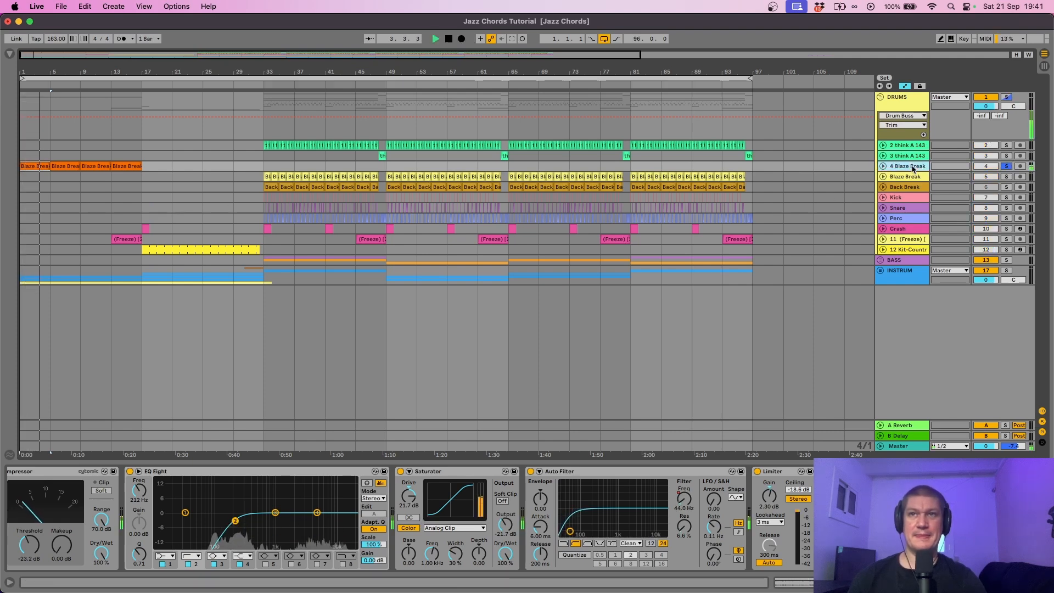
- Examine the Blaze Break 2 track's effects chain and its Auto Filter frequency automation over the intro
scroll(574, 496, "left", 2)
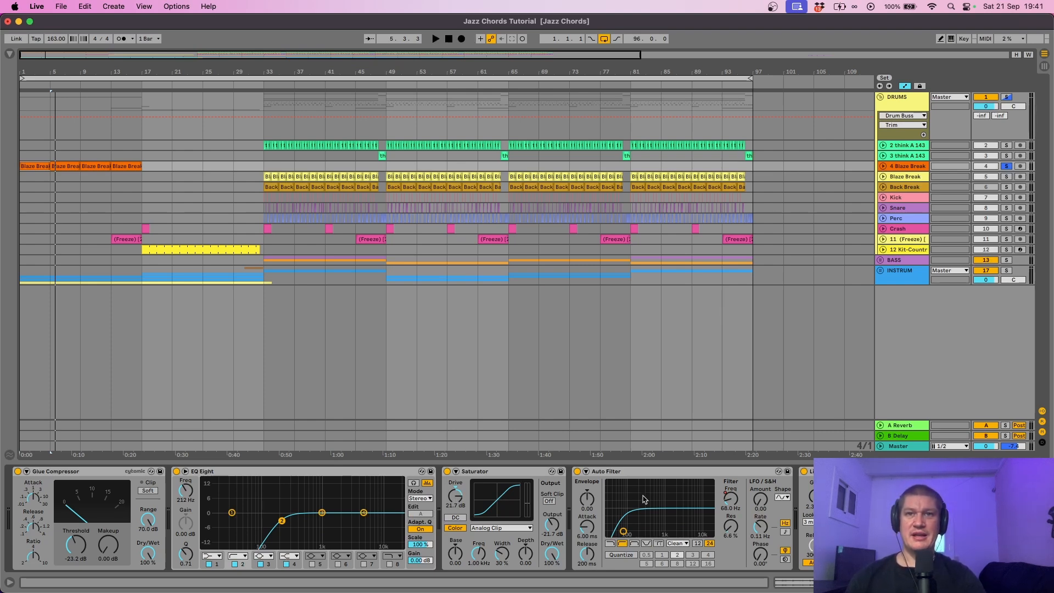
scroll(644, 498, "right", 3)
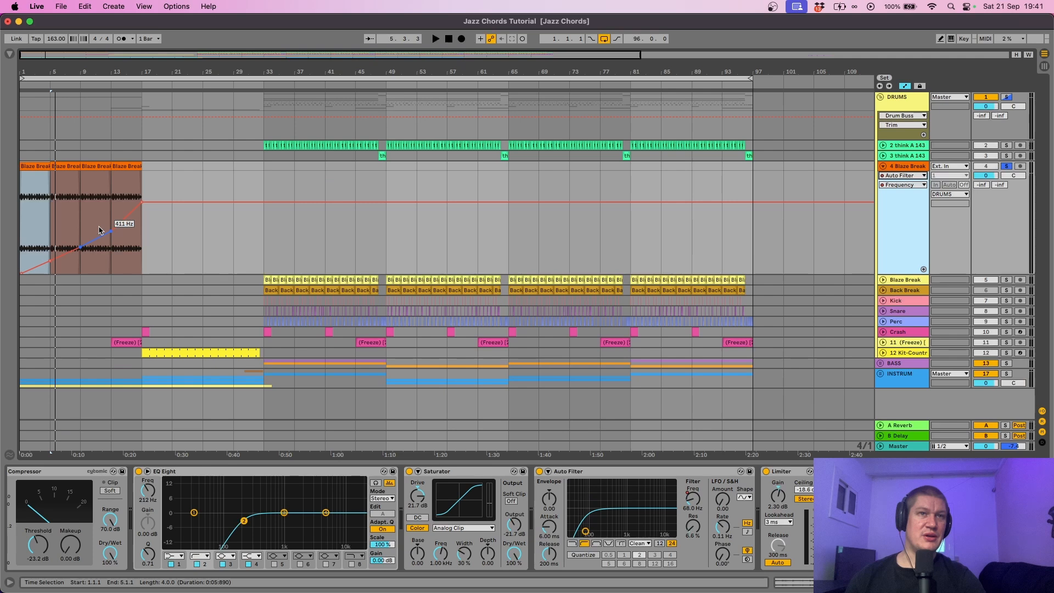
left_click_drag(30, 72, 52, 110)
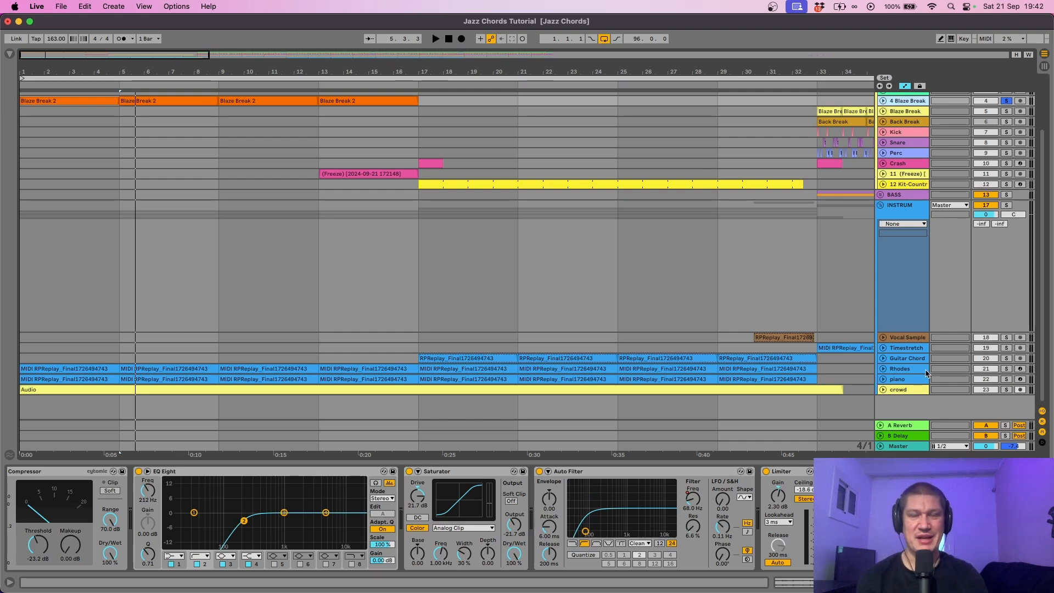
- Expand the crowd track to a tall lane and examine its Utility gain automation across the intro
left_click(905, 390)
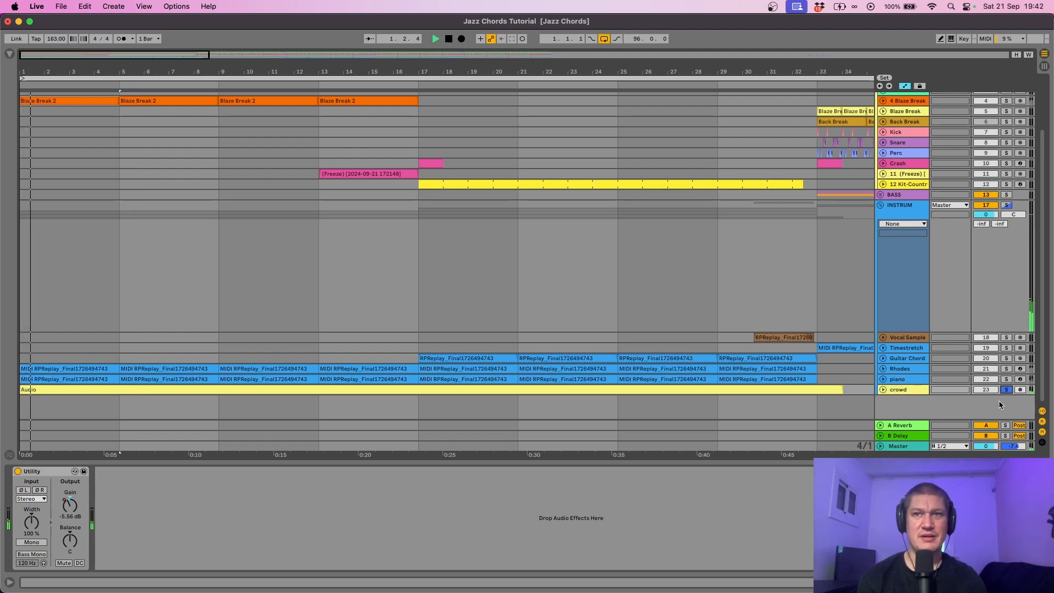
left_click(882, 389)
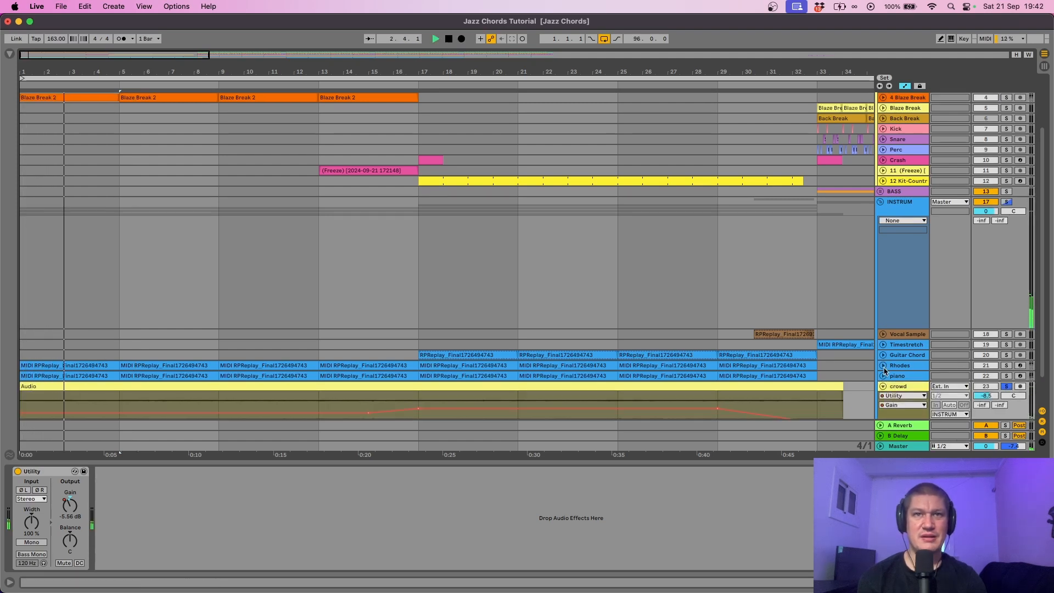
scroll(884, 371, "down", 2)
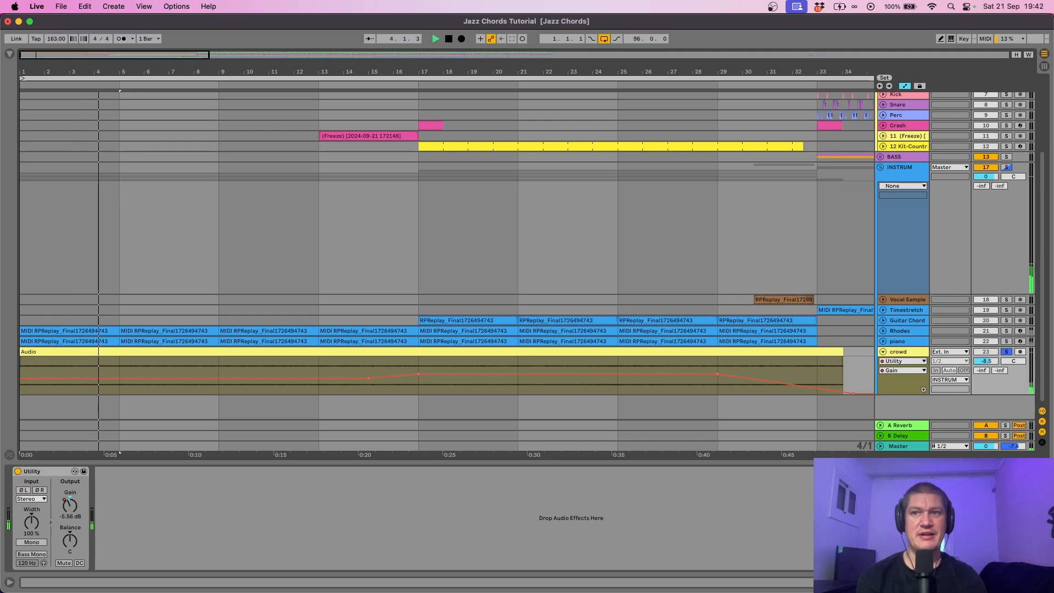
scroll(439, 274, "up", 6)
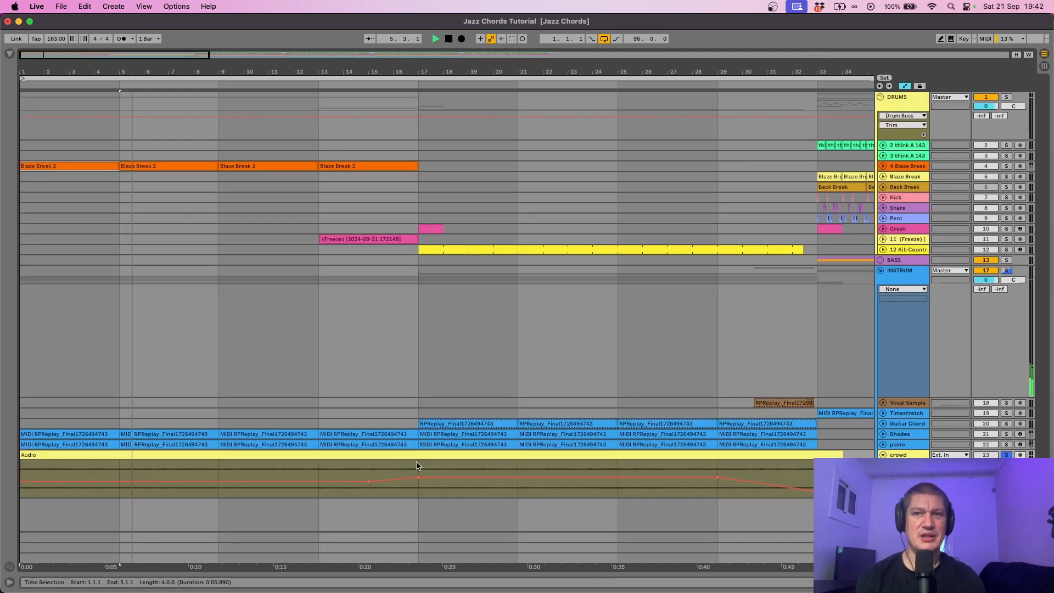
left_click_drag(903, 498, 902, 590)
scroll(903, 515, "down", 5)
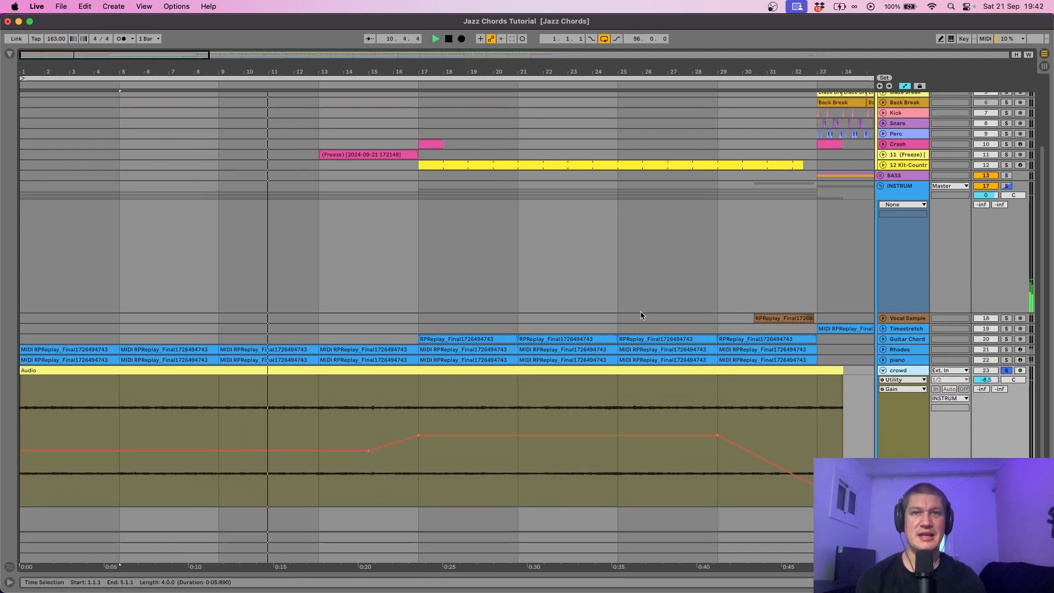
scroll(636, 307, "right", 3)
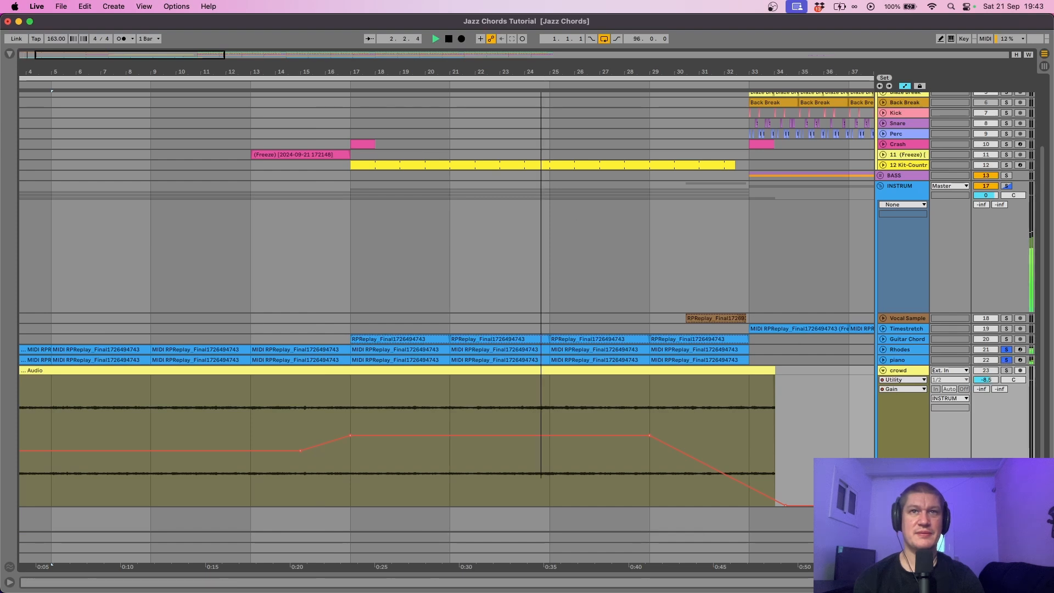
- Turn off solo on the Rhodes and piano tracks and collapse the INSTRUM group
left_click_drag(540, 72, 359, 72)
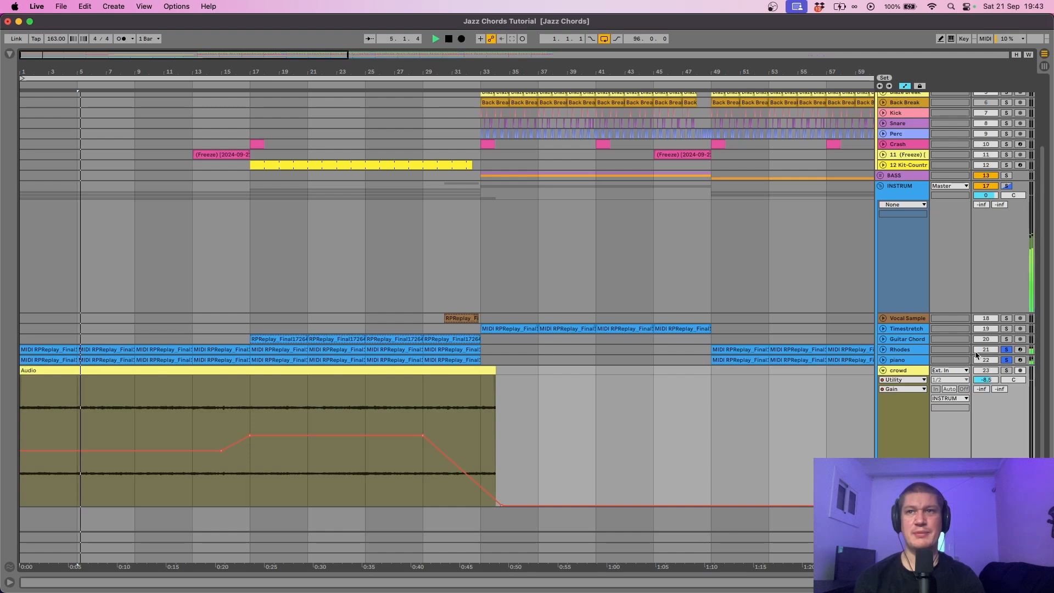
left_click(1003, 350)
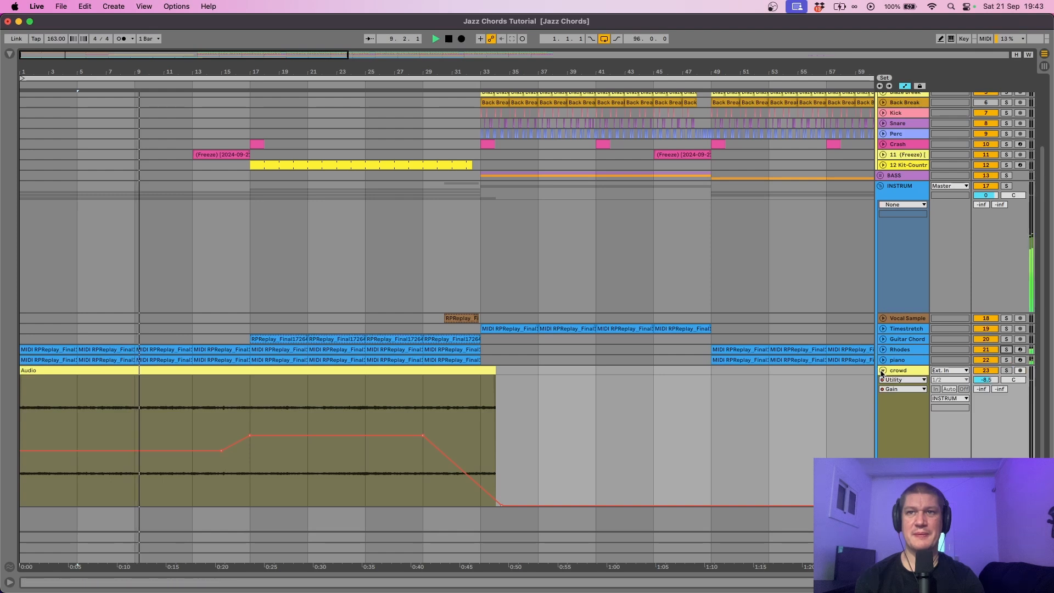
scroll(875, 318, "up", 3)
left_click(879, 271)
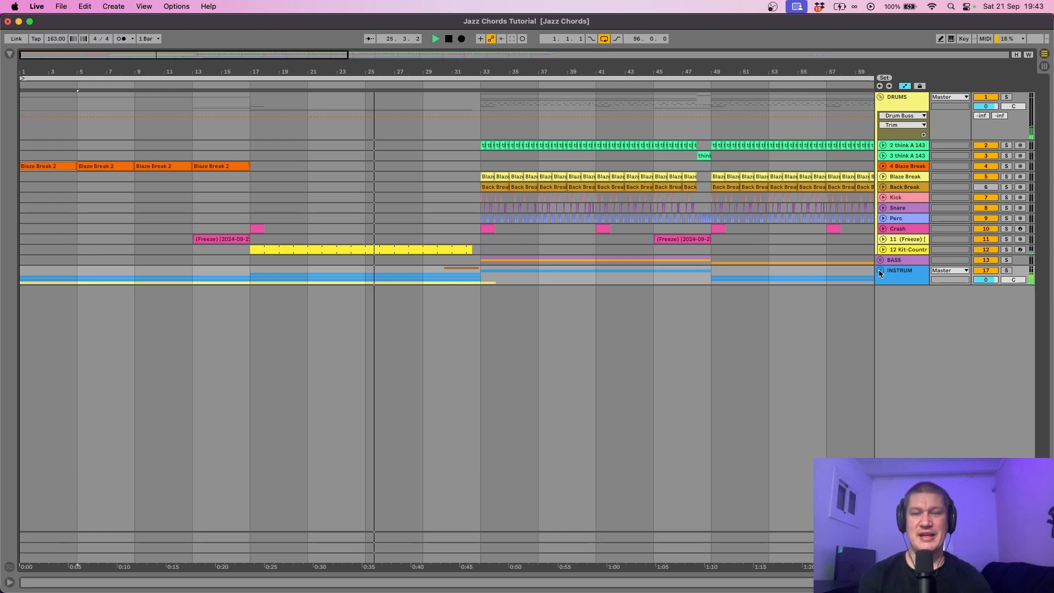
- Stop playback and restart it from bar 25 to listen to the end of the intro
key("space")
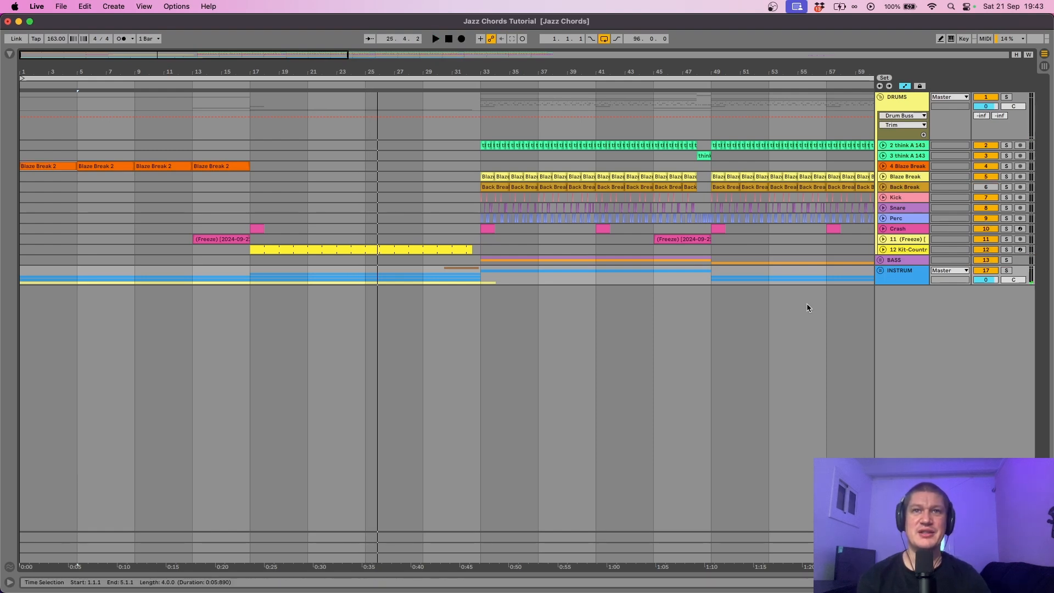
left_click(380, 302)
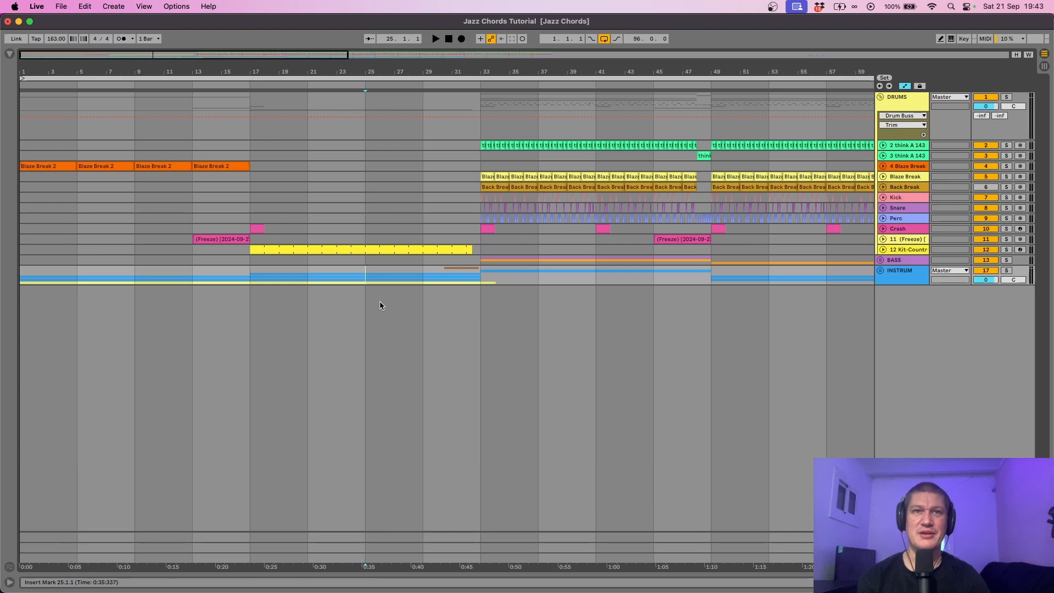
key("space")
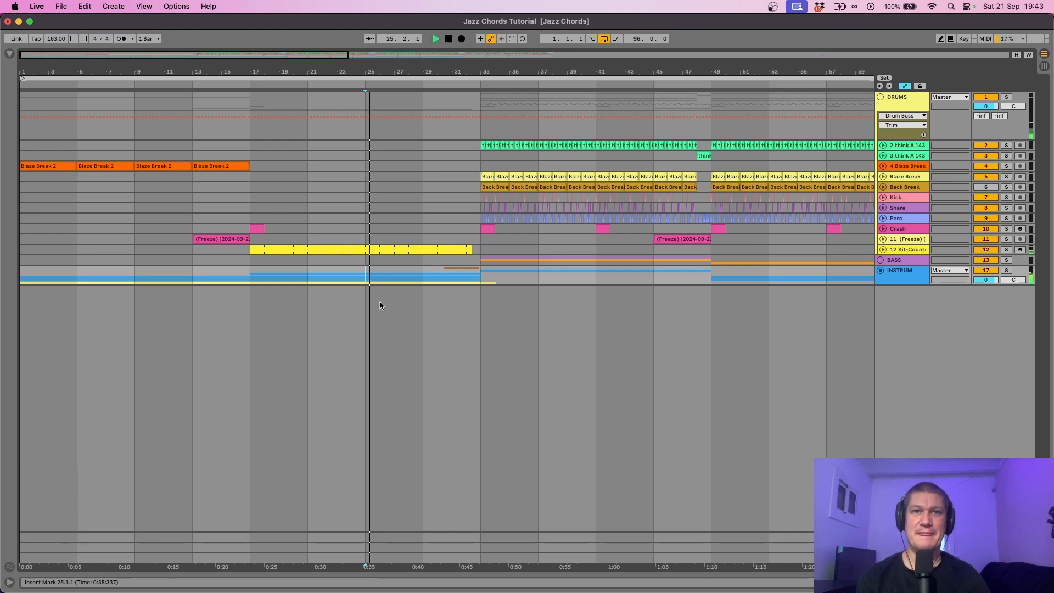